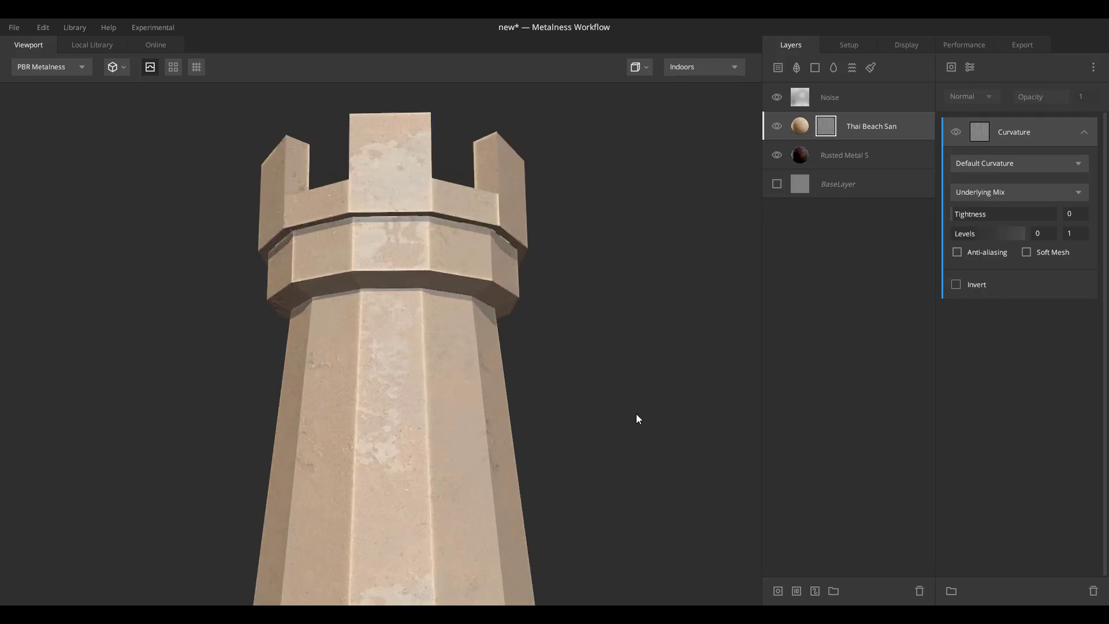
Step: Set the curvature mask on the Thai Beach San layer to Edges Only
{"action": "left_click", "coordinate": [1019, 163]}
{"action": "left_click", "coordinate": [1010, 200]}
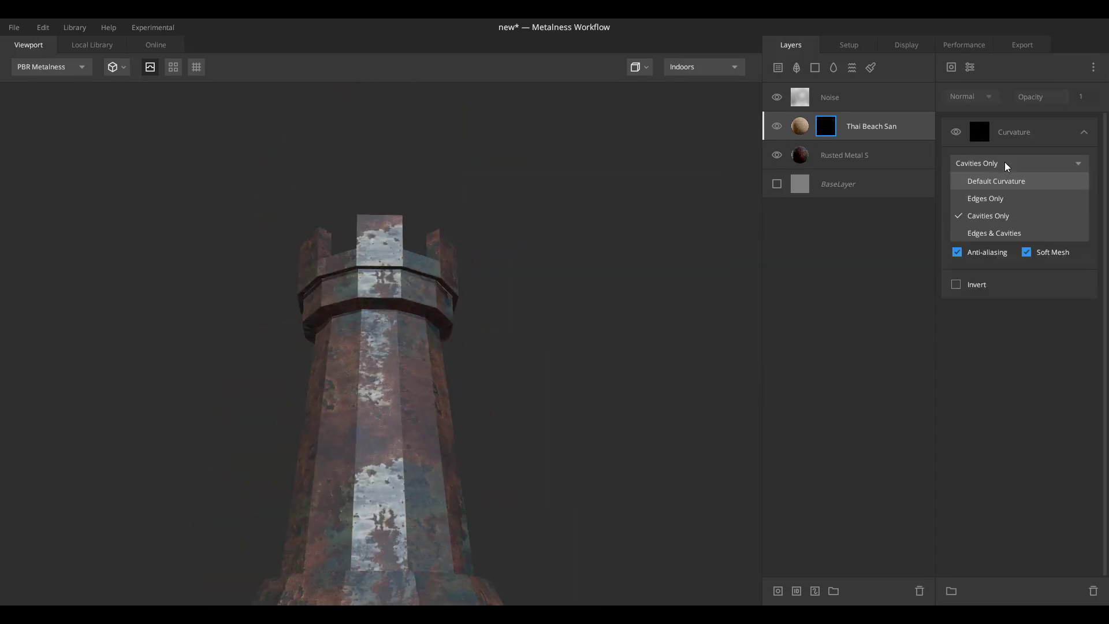
{"action": "left_click", "coordinate": [985, 195]}
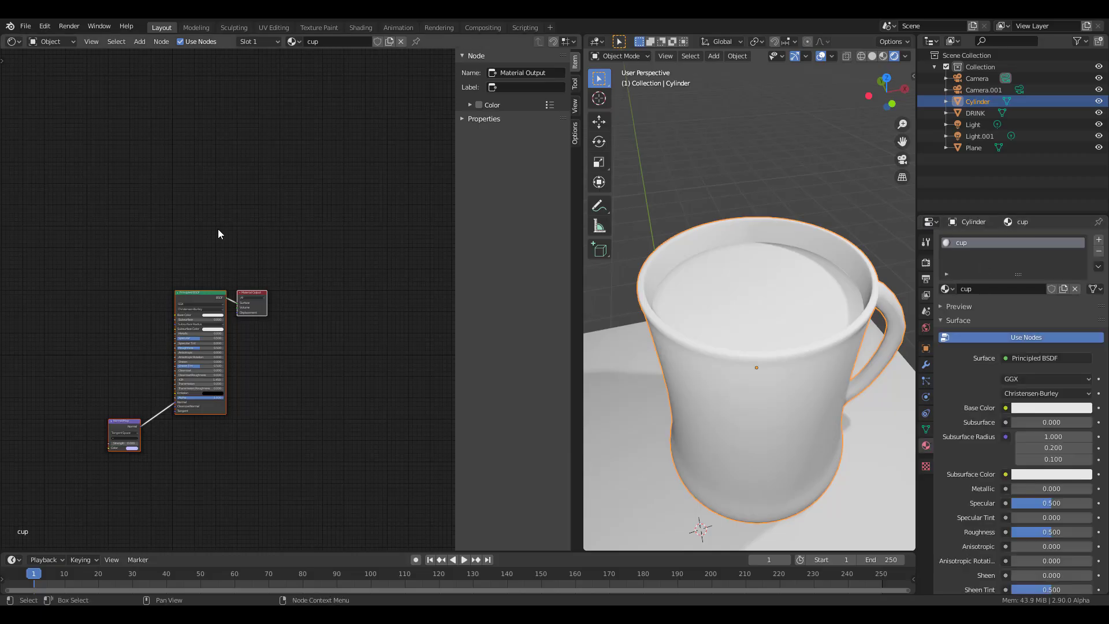
Step: In Blender, connect the new_Diffuse.png texture's Color output to the Base Color of the cup material's Principled BSDF
{"action": "scroll", "coordinate": [218, 234], "scroll_direction": "up", "scroll_amount": 4}
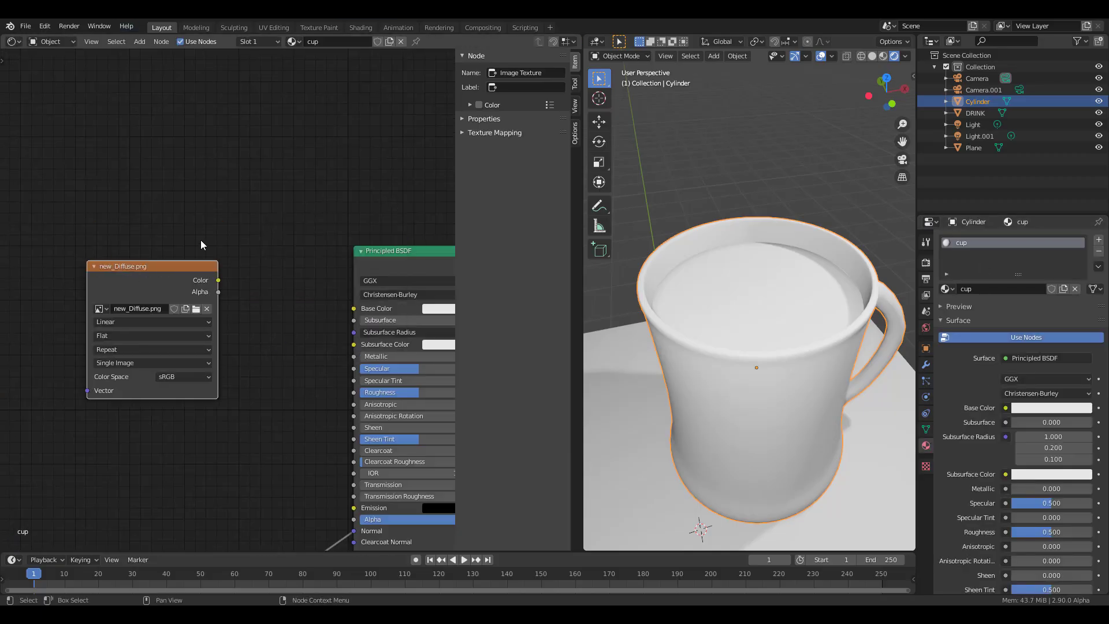
{"action": "left_click_drag", "start_coordinate": [218, 280], "coordinate": [370, 309]}
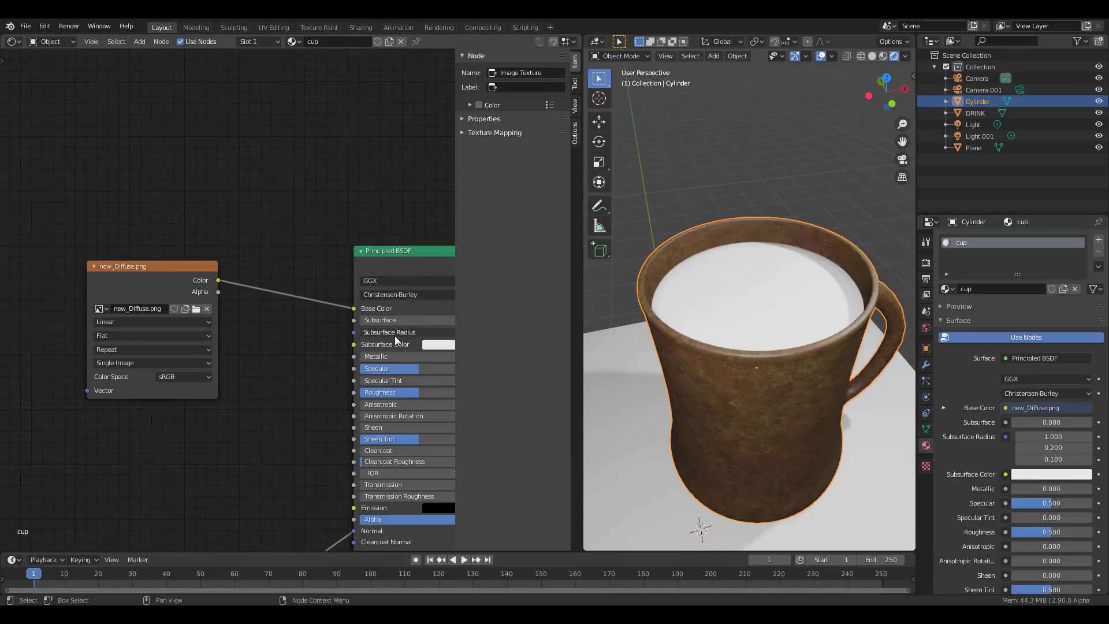
{"action": "key", "text": "alt+a"}
{"action": "scroll", "coordinate": [749, 269], "scroll_direction": "up", "scroll_amount": 3}
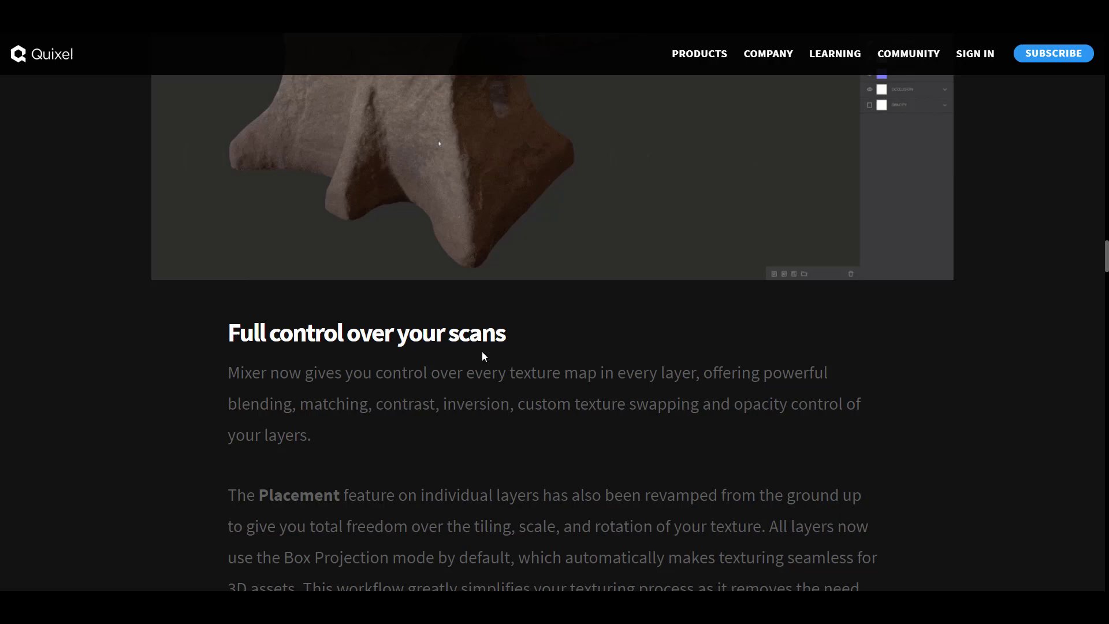
Step: Examine the new features described in the Quixel Mixer 2020.1.2 article on the Quixel website
{"action": "scroll", "coordinate": [484, 356], "scroll_direction": "down", "scroll_amount": 20}
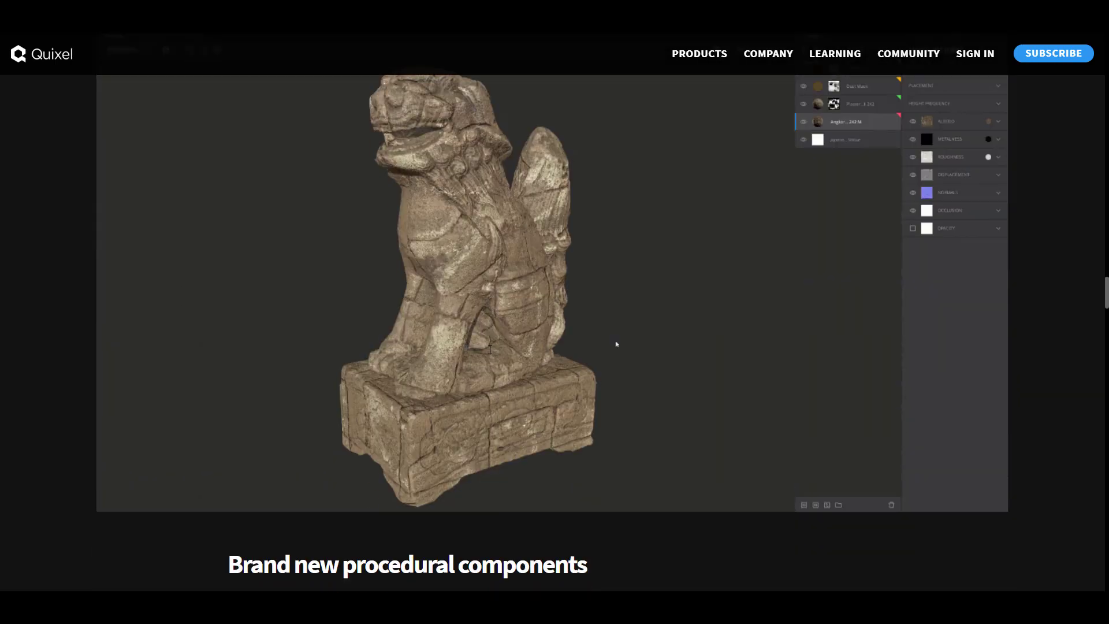
{"action": "scroll", "coordinate": [489, 350], "scroll_direction": "down", "scroll_amount": 20}
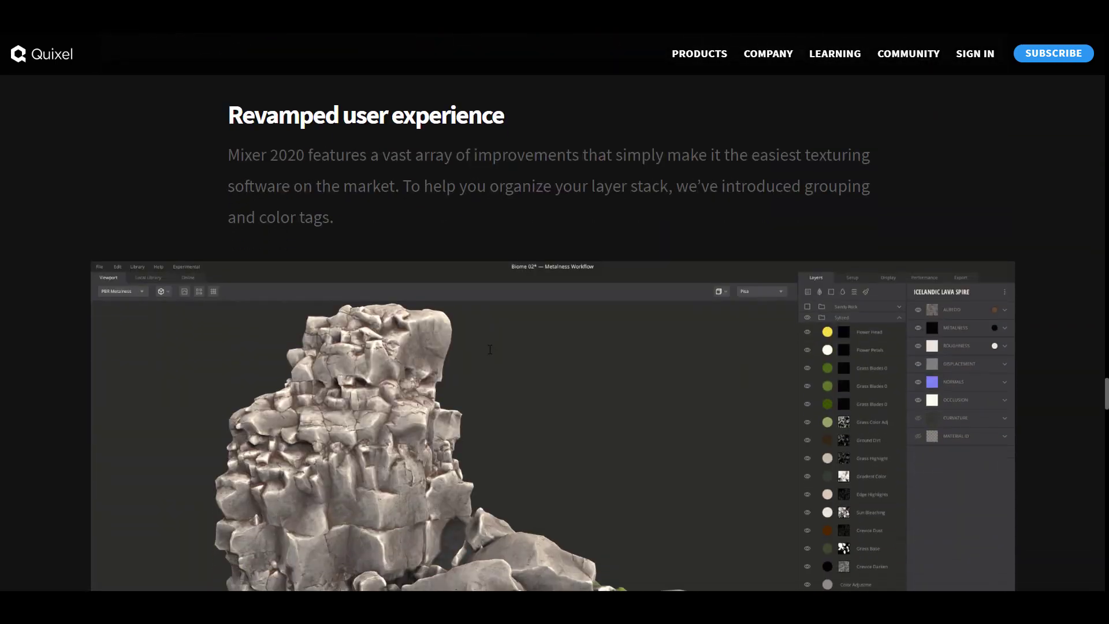
{"action": "scroll", "coordinate": [489, 350], "scroll_direction": "down", "scroll_amount": 10}
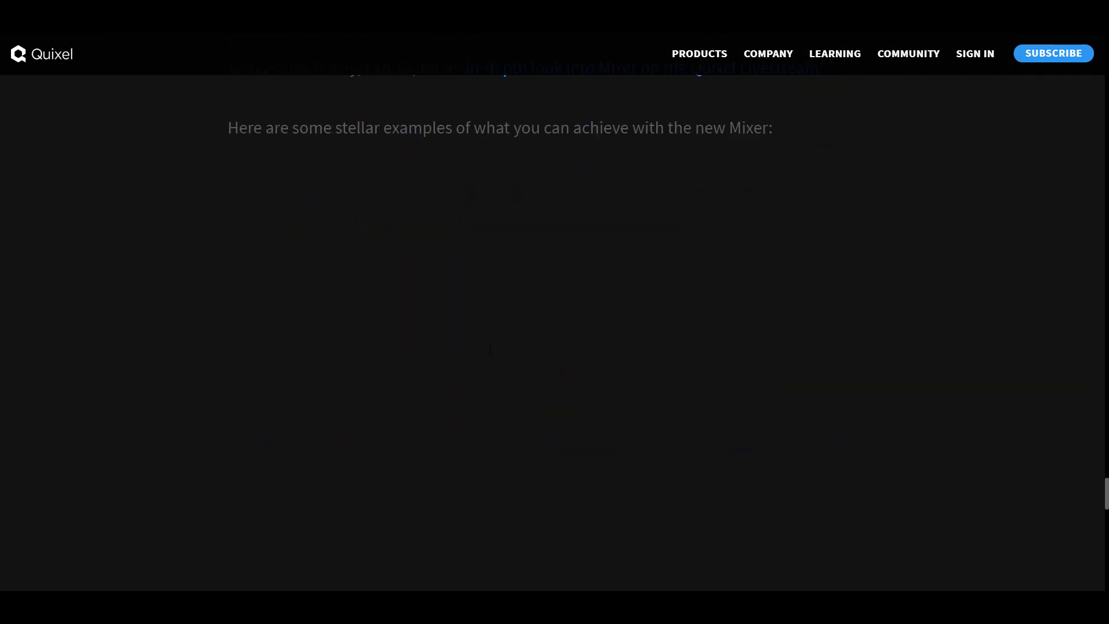
{"action": "scroll", "coordinate": [489, 350], "scroll_direction": "up", "scroll_amount": 15}
{"action": "scroll", "coordinate": [489, 353], "scroll_direction": "up", "scroll_amount": 20}
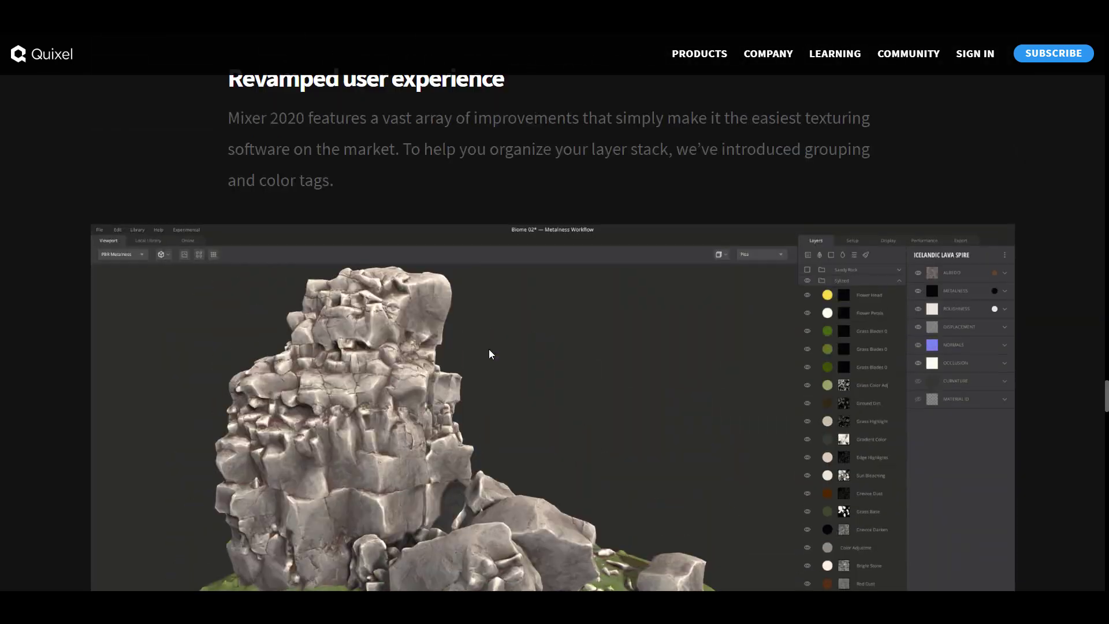
{"action": "scroll", "coordinate": [488, 354], "scroll_direction": "up", "scroll_amount": 20}
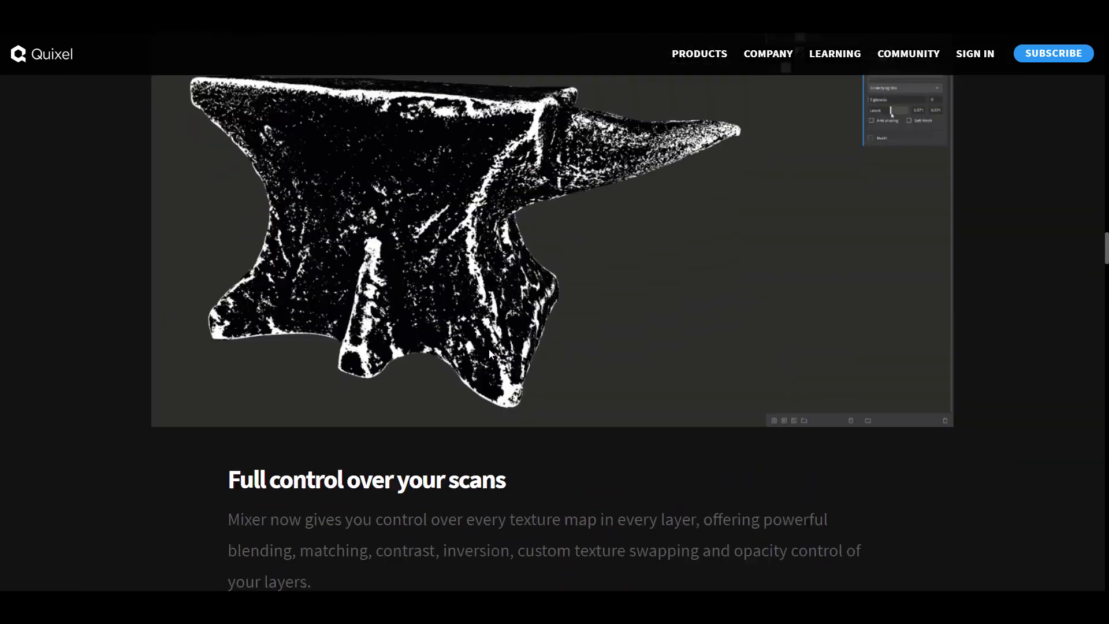
{"action": "scroll", "coordinate": [489, 349], "scroll_direction": "up", "scroll_amount": 20}
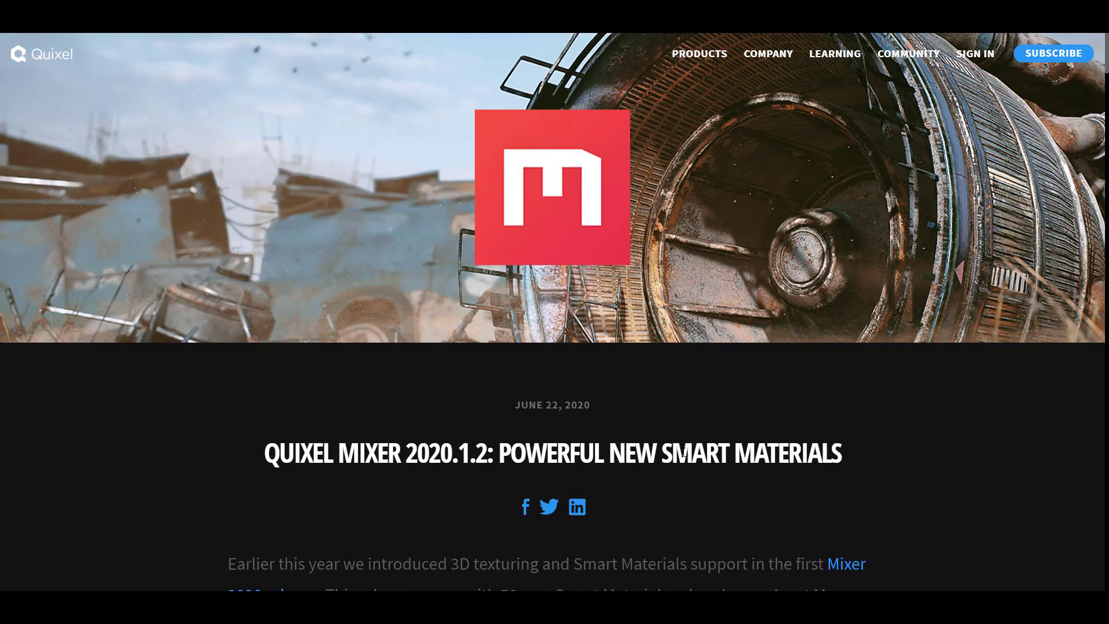
{"action": "scroll", "coordinate": [684, 452], "scroll_direction": "down", "scroll_amount": 5}
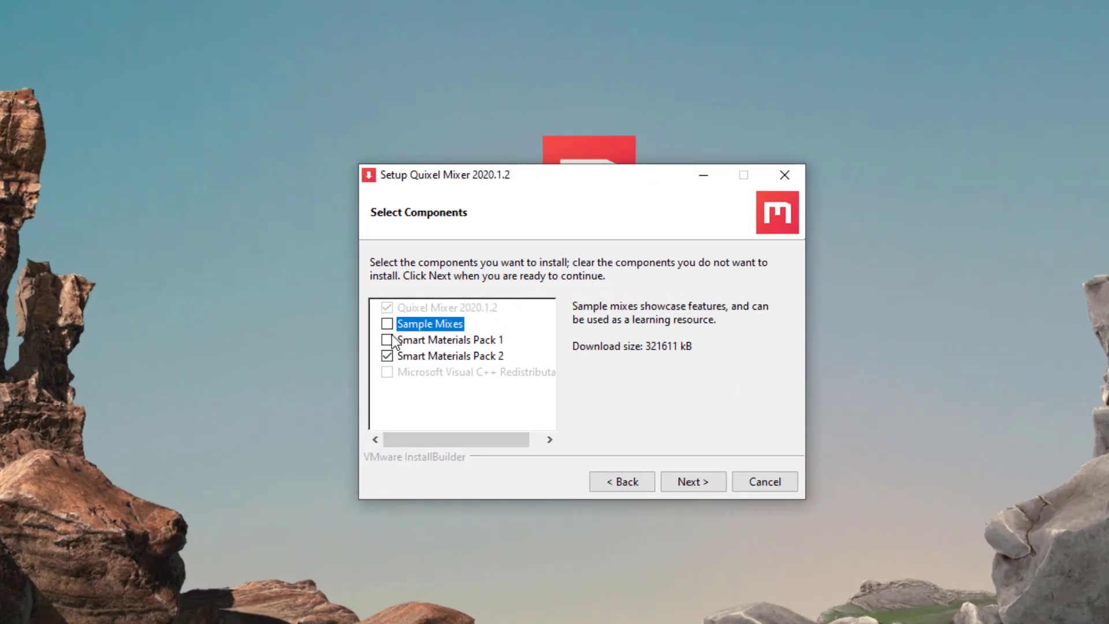
Step: Include Sample Mixes and Smart Materials Pack 1 in the Quixel Mixer 2020.1.2 setup and start the installation
{"action": "left_click", "coordinate": [387, 325]}
{"action": "left_click", "coordinate": [387, 339]}
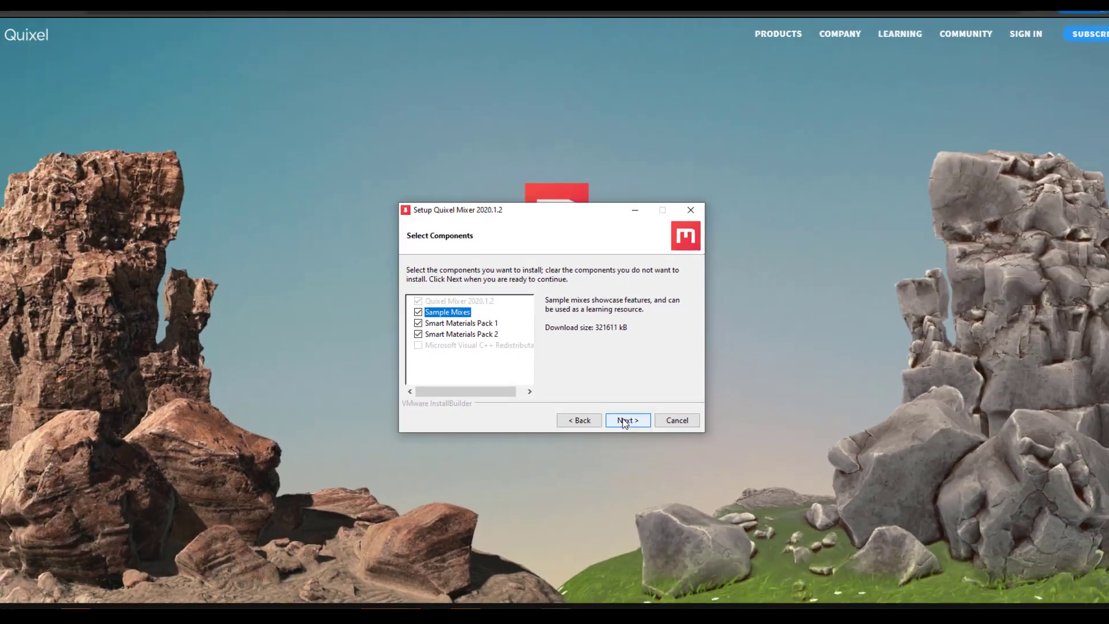
{"action": "left_click", "coordinate": [687, 482]}
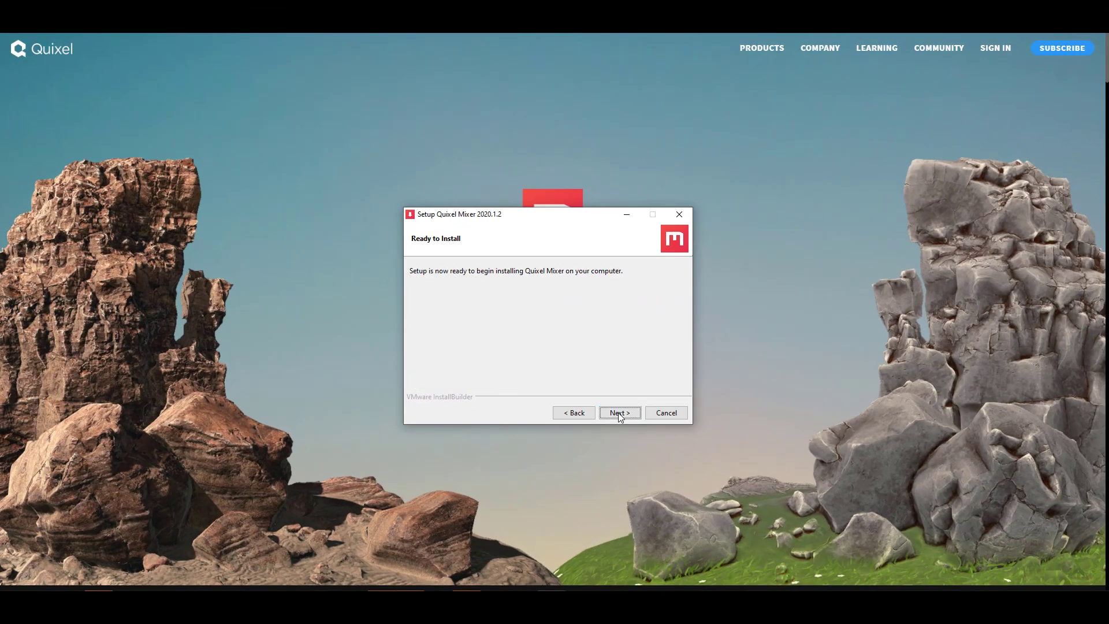
{"action": "left_click", "coordinate": [618, 414]}
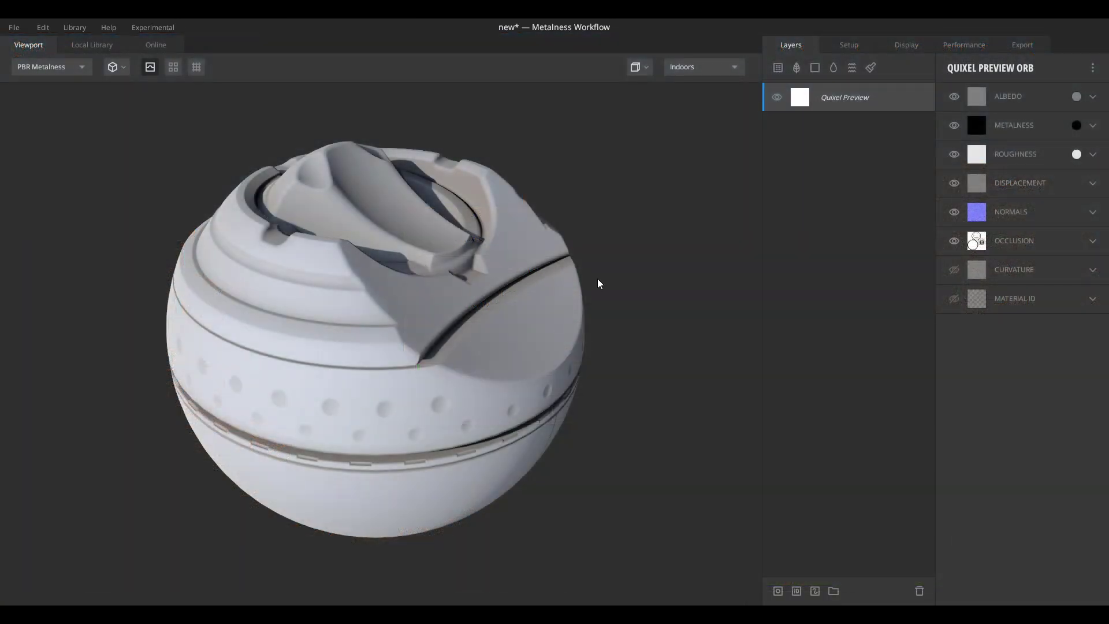
Step: Inspect the preview orb in Quixel Mixer and browse the smart materials in the local library
{"action": "left_click_drag", "start_coordinate": [597, 284], "coordinate": [651, 271]}
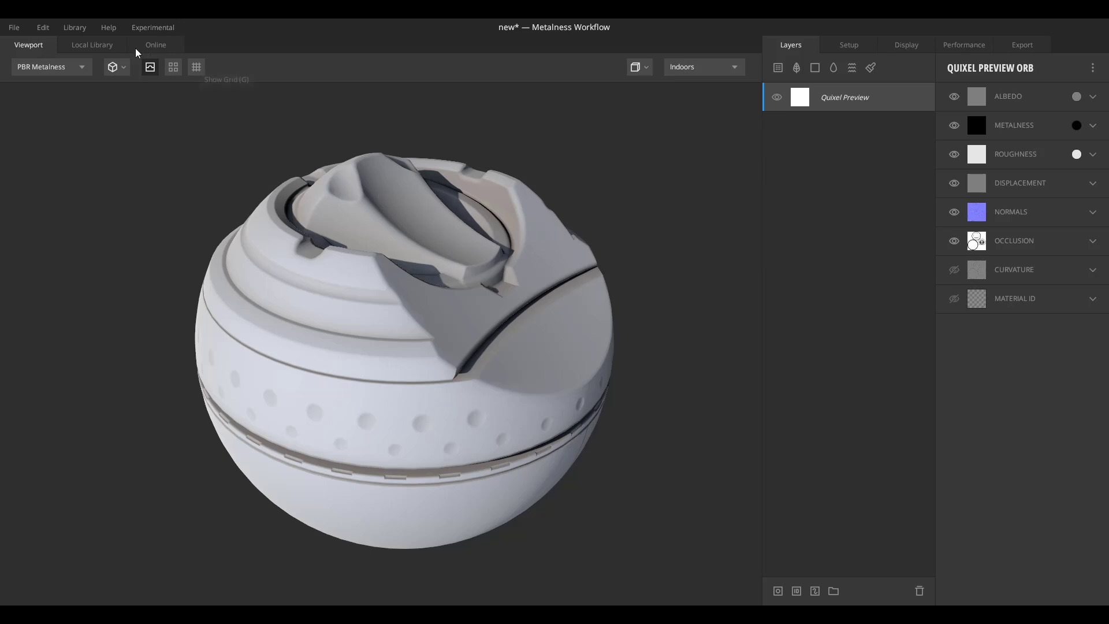
{"action": "left_click", "coordinate": [98, 48]}
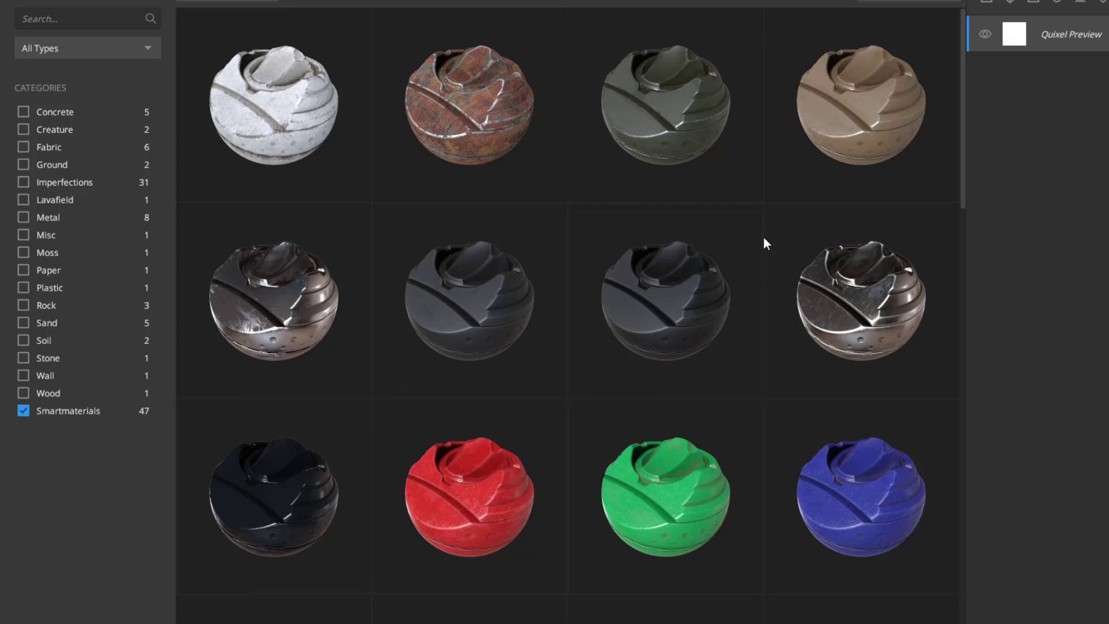
{"action": "scroll", "coordinate": [529, 253], "scroll_direction": "down", "scroll_amount": 10}
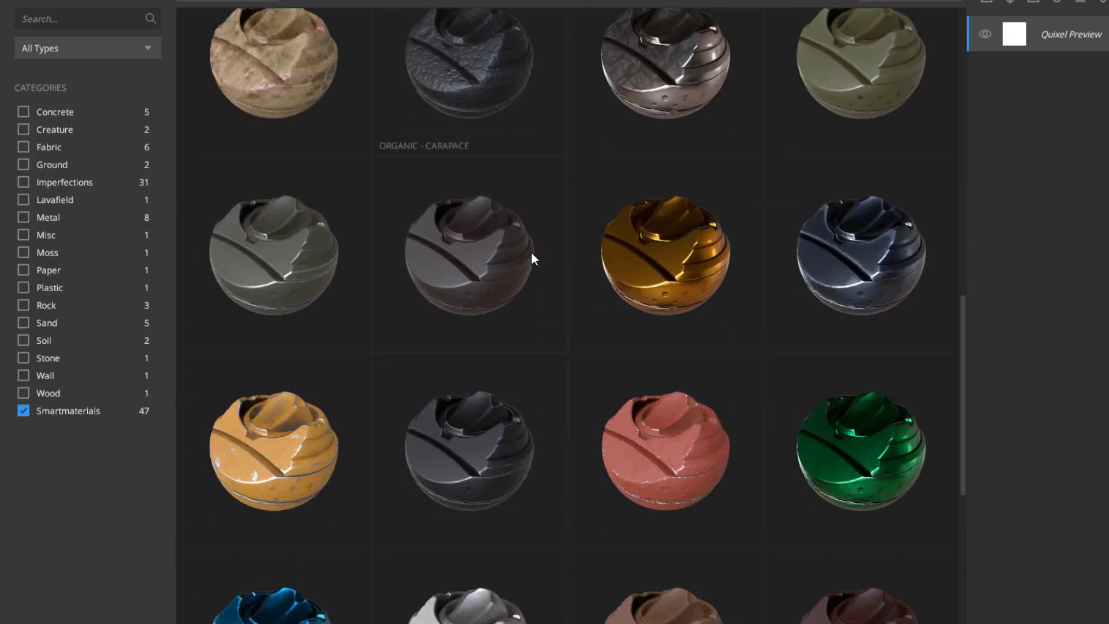
{"action": "scroll", "coordinate": [531, 257], "scroll_direction": "up", "scroll_amount": 3}
{"action": "scroll", "coordinate": [532, 254], "scroll_direction": "up", "scroll_amount": 1}
{"action": "scroll", "coordinate": [645, 229], "scroll_direction": "up", "scroll_amount": 6}
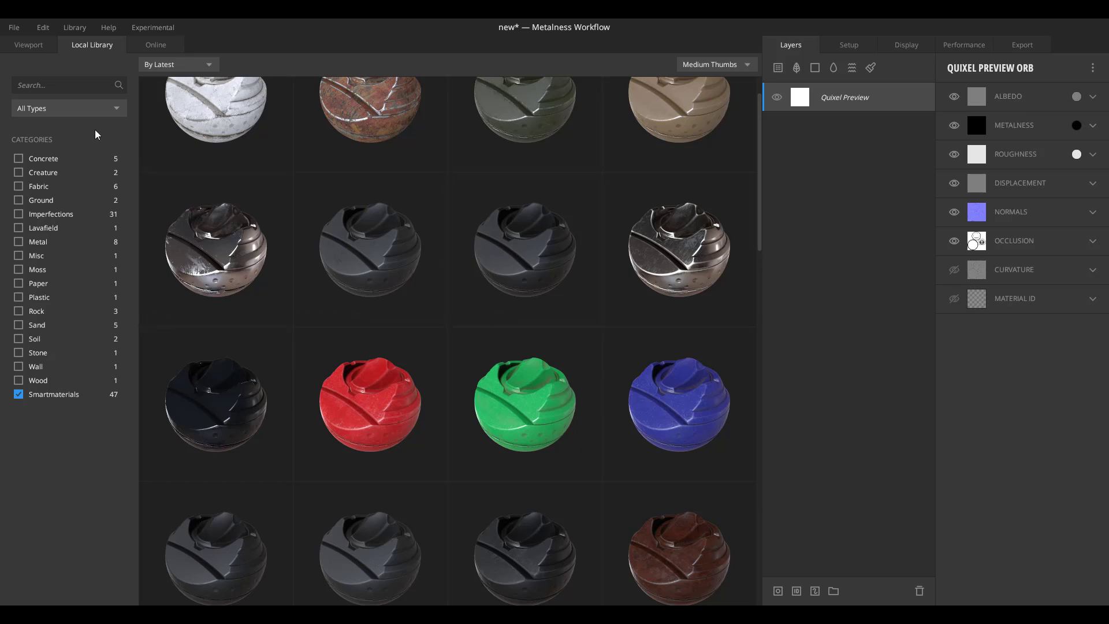
Step: Look through the online library's asset types and its 3D assets, and return to the model view
{"action": "left_click", "coordinate": [154, 46]}
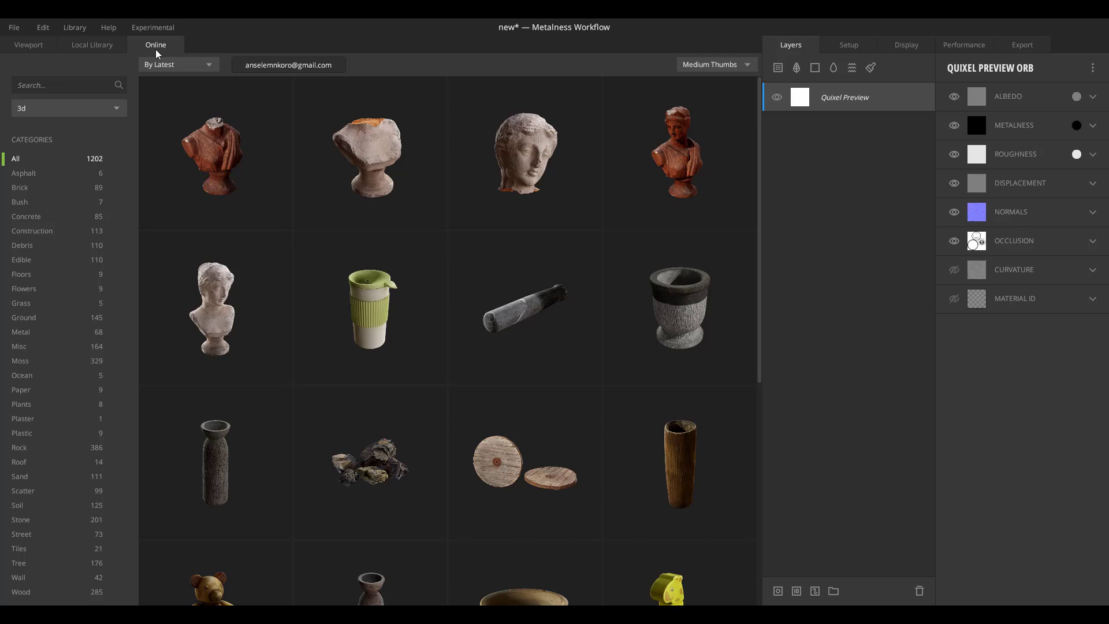
{"action": "left_click", "coordinate": [88, 110]}
{"action": "left_click", "coordinate": [89, 116]}
{"action": "left_click", "coordinate": [90, 115]}
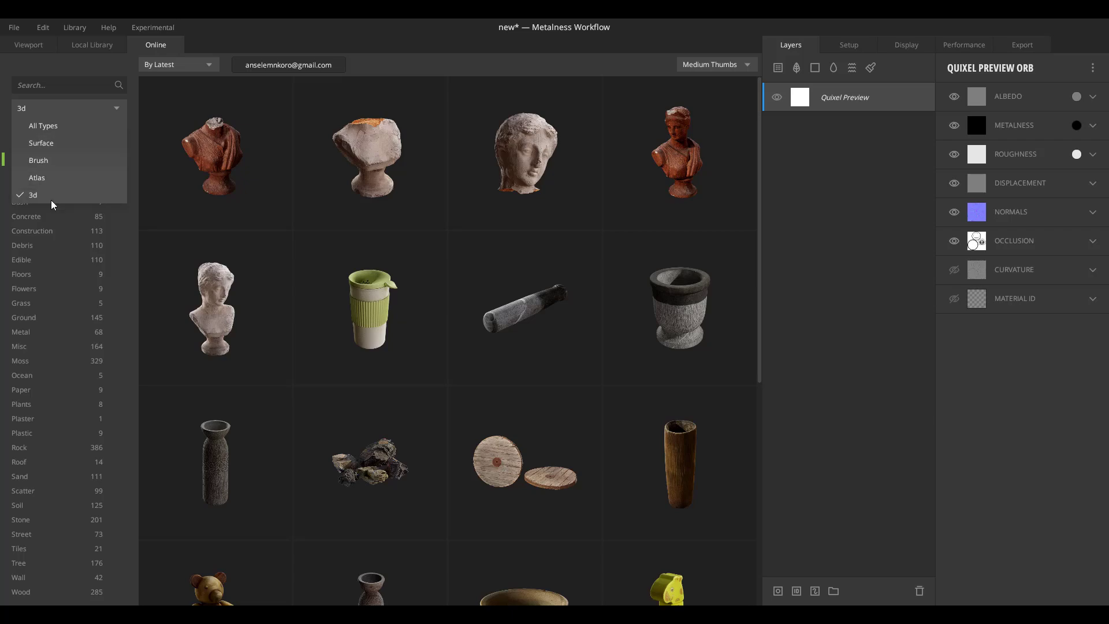
{"action": "left_click", "coordinate": [55, 70]}
{"action": "scroll", "coordinate": [464, 315], "scroll_direction": "down", "scroll_amount": 5}
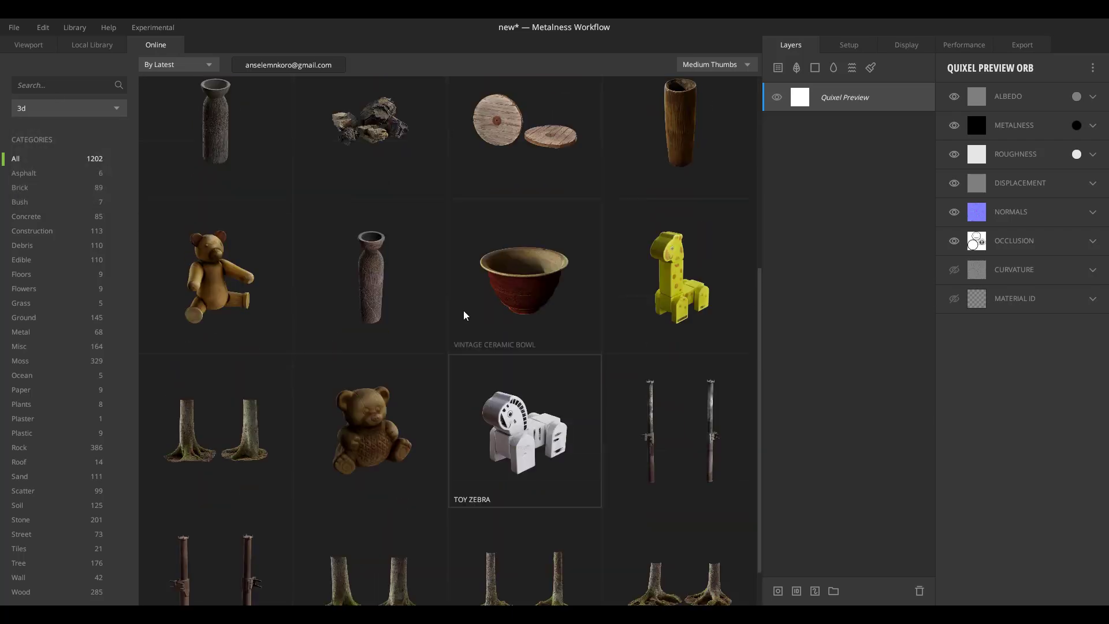
{"action": "scroll", "coordinate": [462, 314], "scroll_direction": "up", "scroll_amount": 1}
{"action": "scroll", "coordinate": [463, 314], "scroll_direction": "down", "scroll_amount": 3}
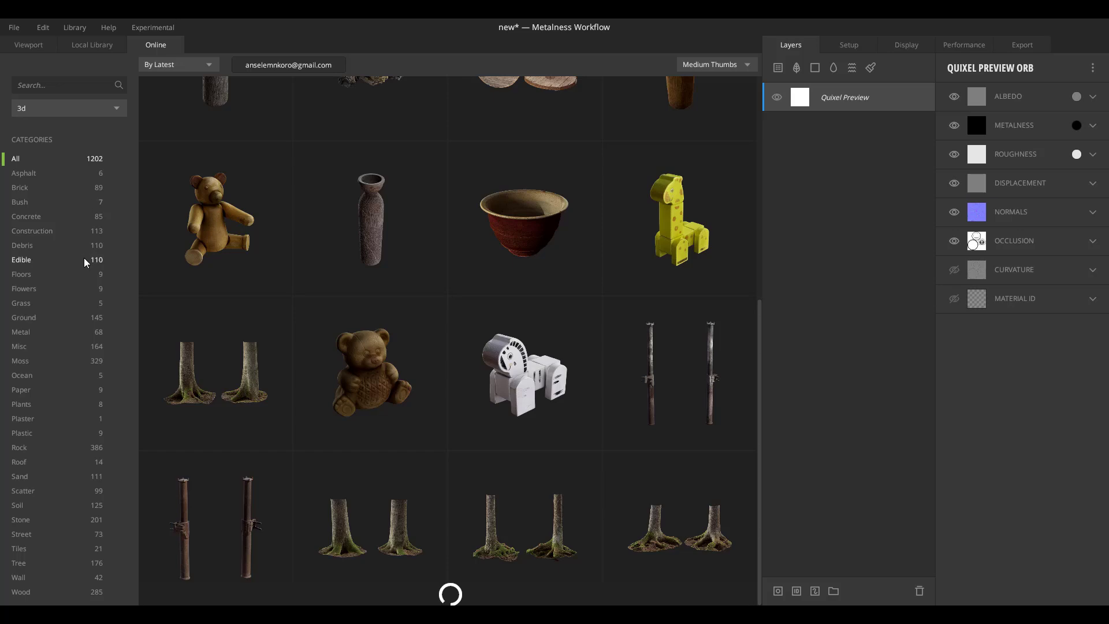
{"action": "left_click", "coordinate": [30, 52]}
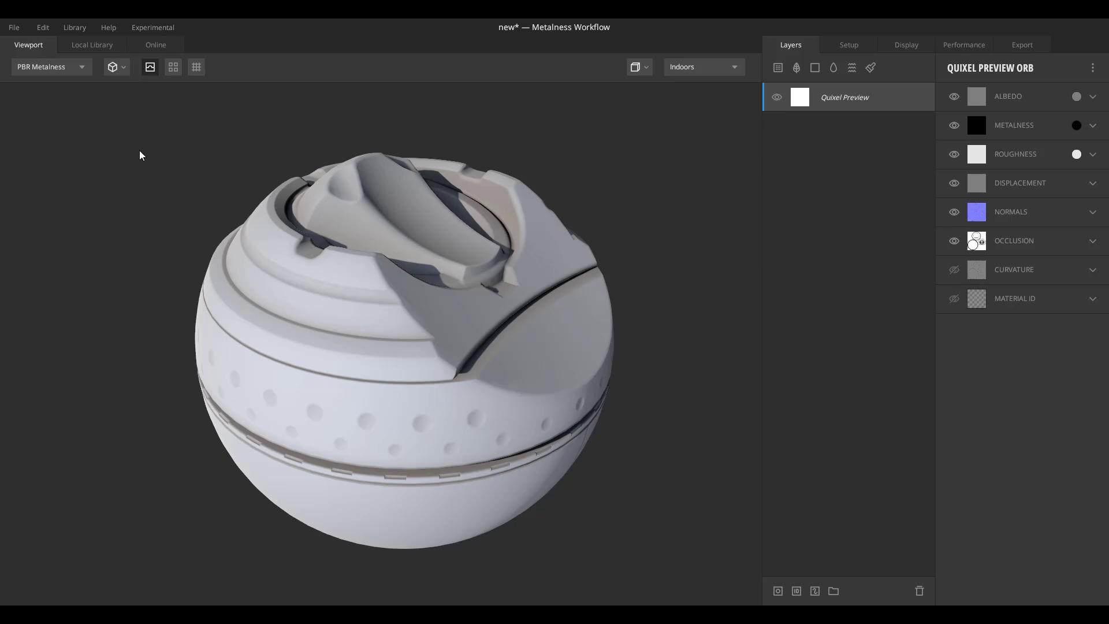
Step: Apply the Metal - Machinery Yellow smart material from the local library to the preview orb and expand its layer group
{"action": "left_click", "coordinate": [104, 46]}
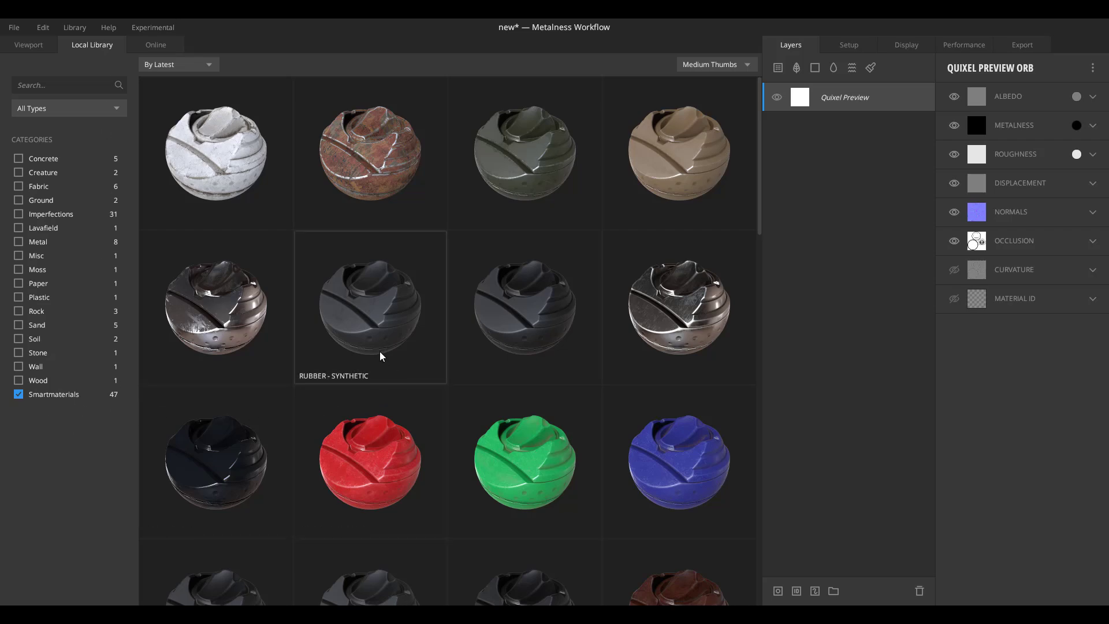
{"action": "scroll", "coordinate": [508, 430], "scroll_direction": "down", "scroll_amount": 8}
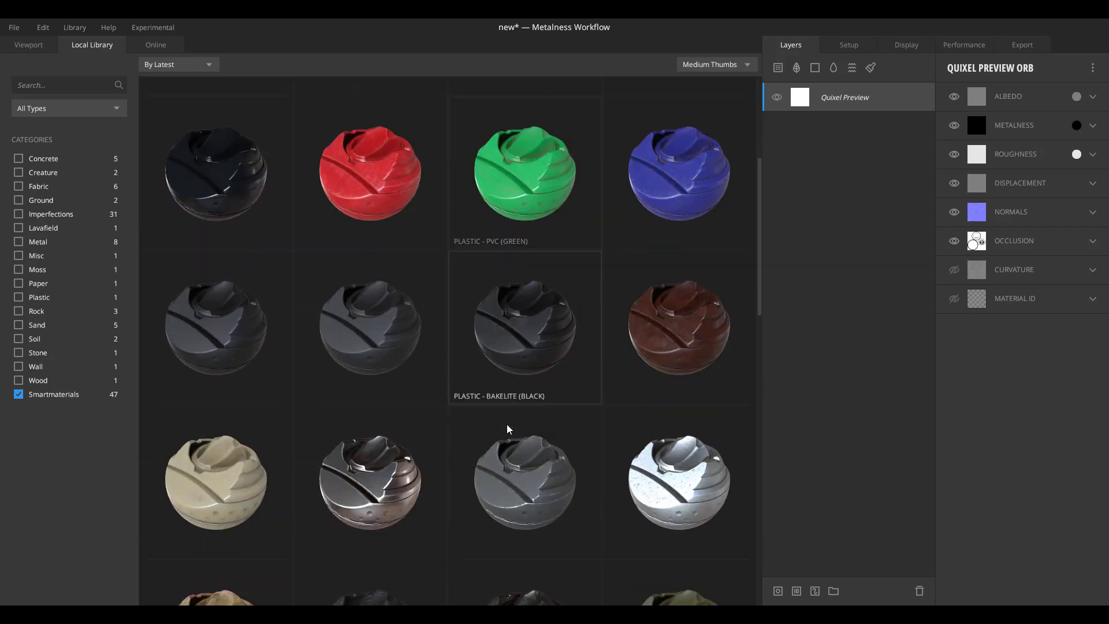
{"action": "scroll", "coordinate": [508, 431], "scroll_direction": "down", "scroll_amount": 2}
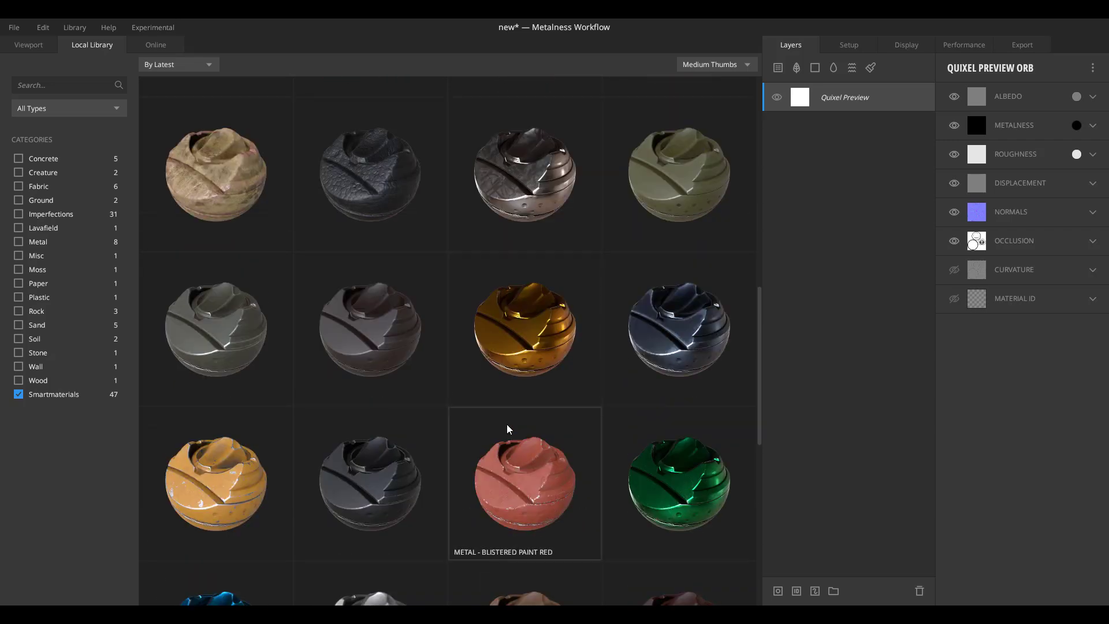
{"action": "scroll", "coordinate": [439, 427], "scroll_direction": "down", "scroll_amount": 2}
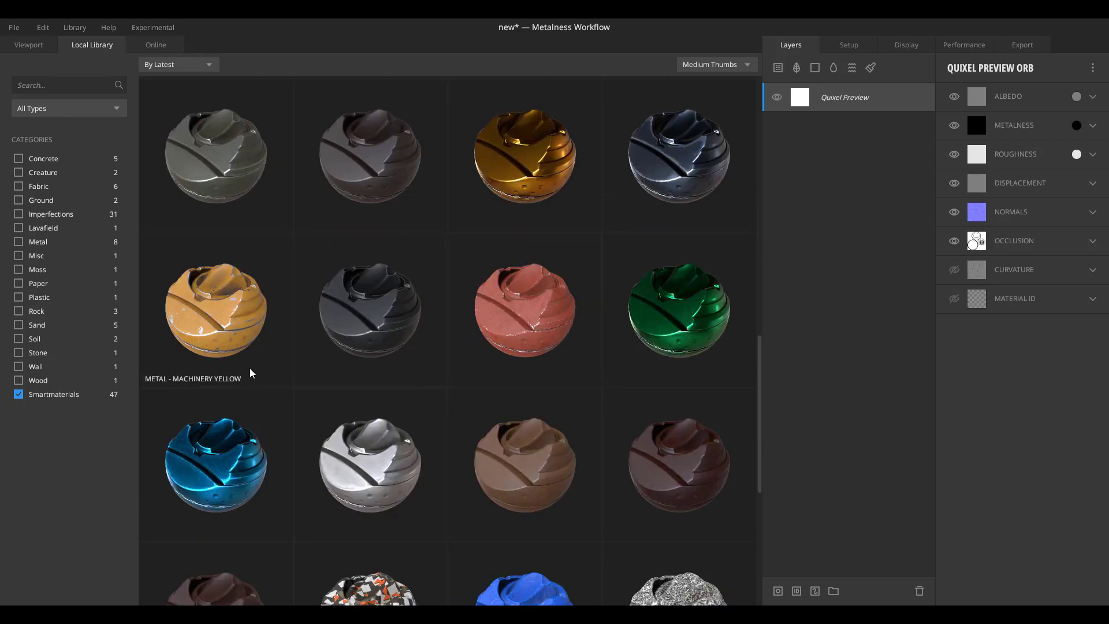
{"action": "left_click", "coordinate": [231, 334]}
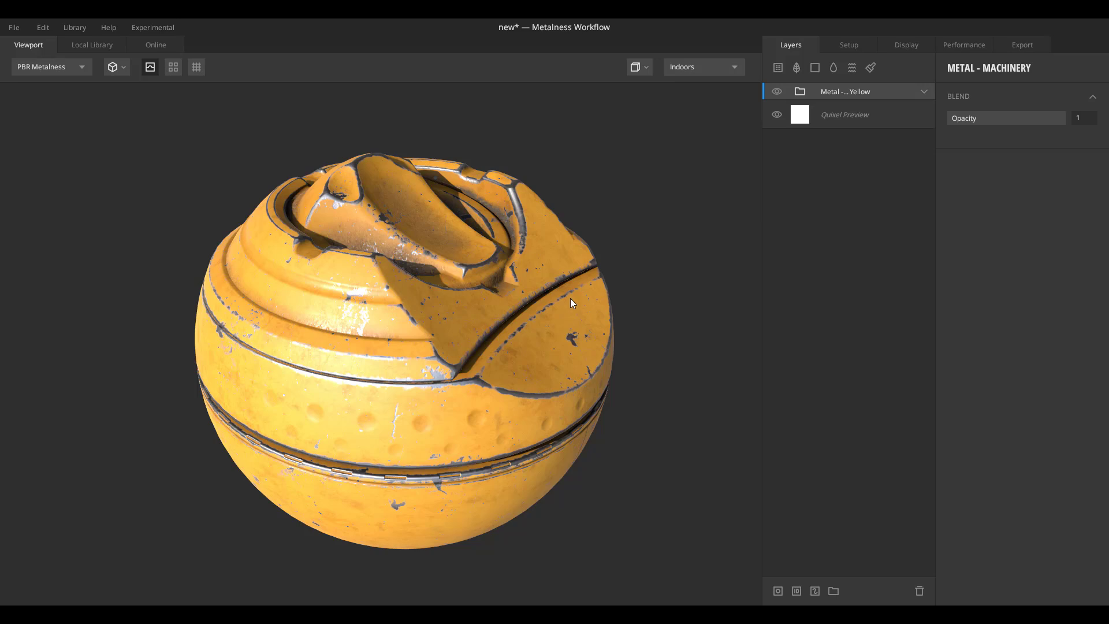
{"action": "left_click_drag", "start_coordinate": [570, 298], "coordinate": [573, 346]}
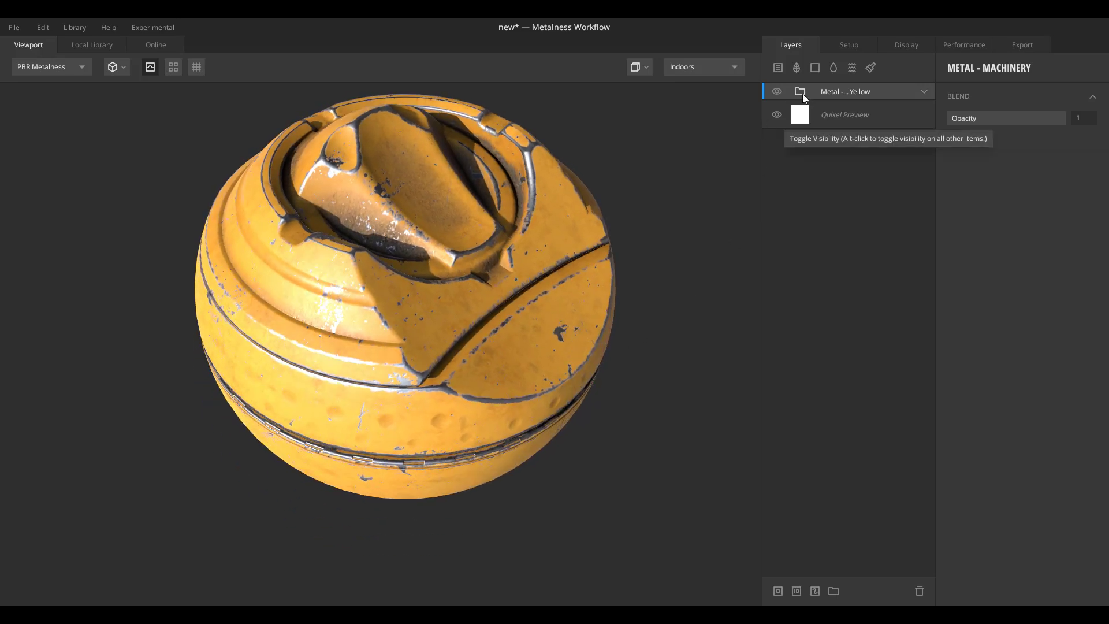
{"action": "left_click", "coordinate": [924, 92]}
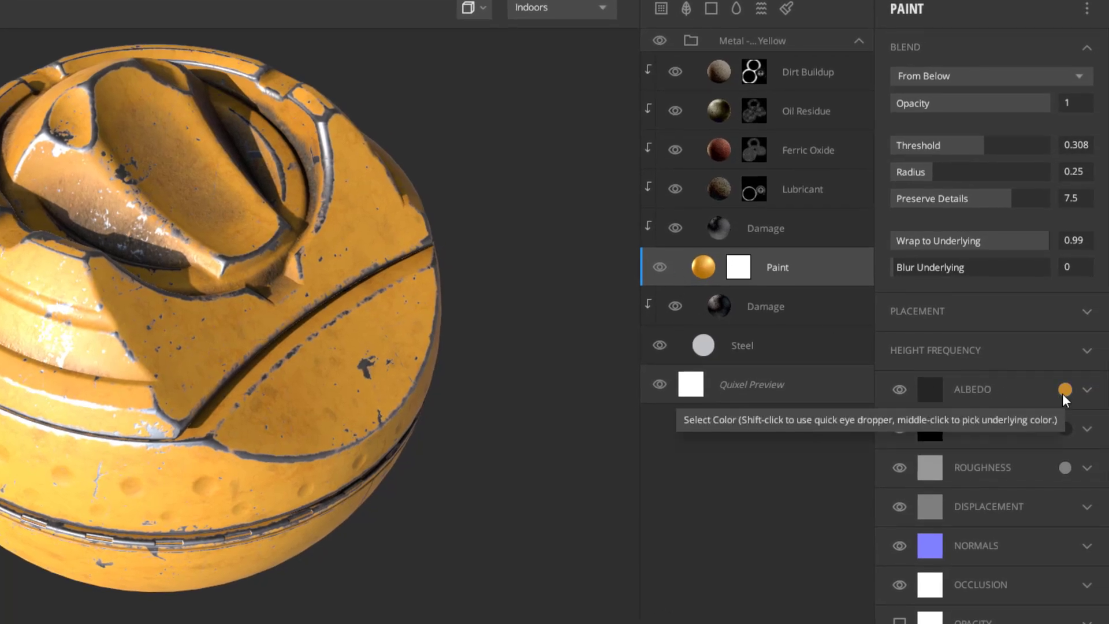
Step: Preview dark red 6E1616 as the Paint layer's albedo color and discard the change
{"action": "left_click", "coordinate": [1065, 390]}
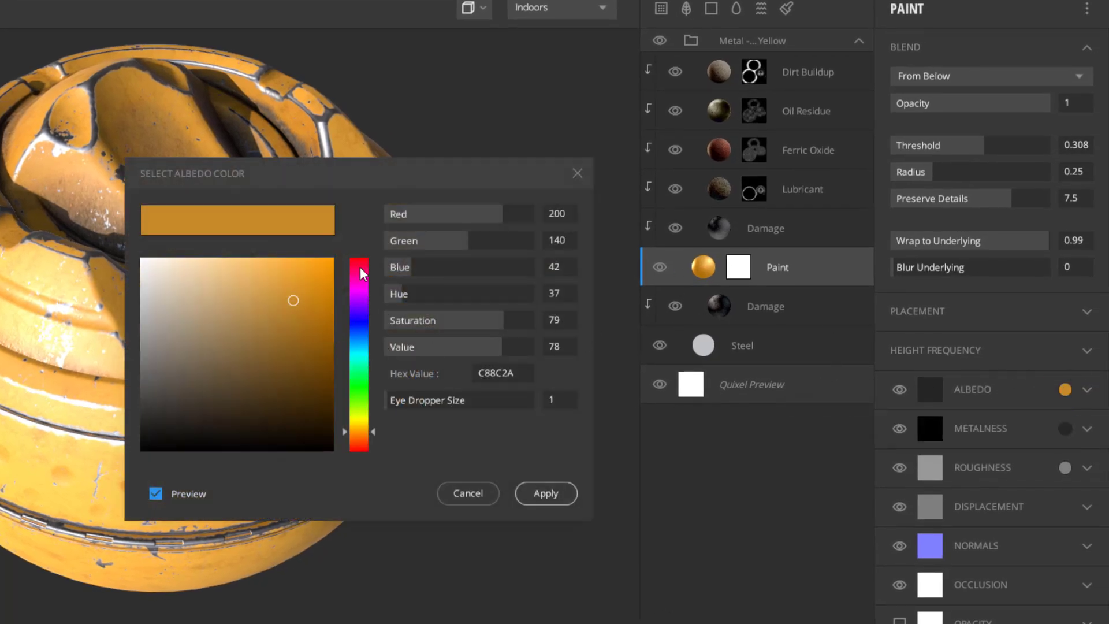
{"action": "left_click", "coordinate": [359, 261]}
{"action": "mouse_move", "coordinate": [293, 300]}
{"action": "left_mouse_down"}
{"action": "mouse_move", "coordinate": [307, 285]}
{"action": "mouse_move", "coordinate": [224, 303]}
{"action": "mouse_move", "coordinate": [249, 379]}
{"action": "mouse_move", "coordinate": [290, 366]}
{"action": "mouse_move", "coordinate": [310, 292]}
{"action": "mouse_move", "coordinate": [294, 368]}
{"action": "left_mouse_up"}
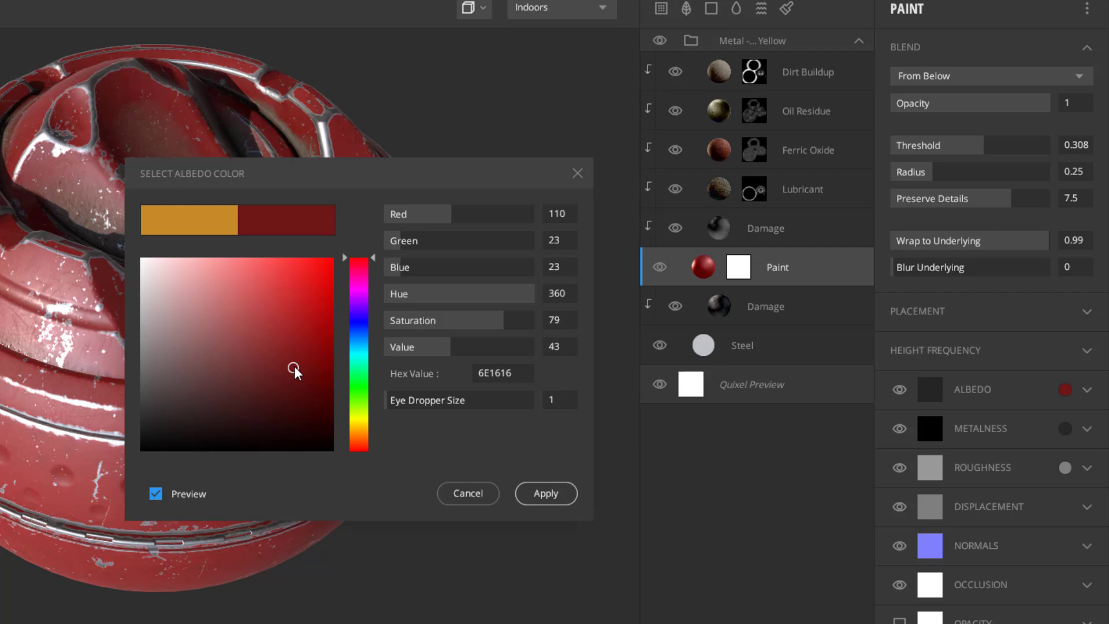
{"action": "left_click", "coordinate": [466, 493]}
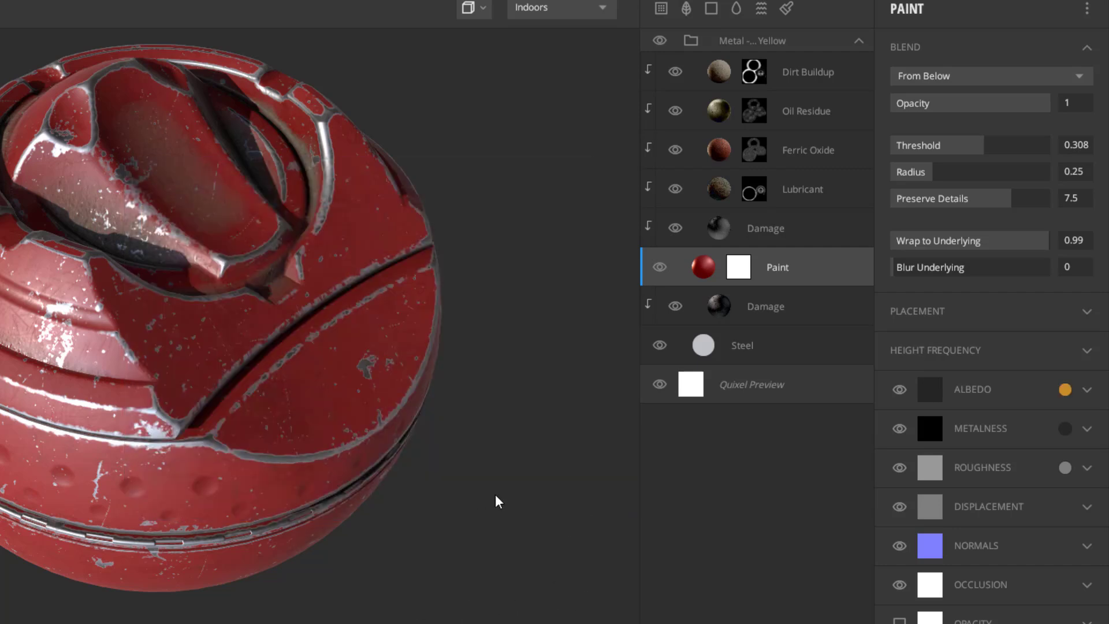
Step: Set the opacity of the Ferric Oxide layer in the Metal - Machinery Yellow group to 1
{"action": "left_click", "coordinate": [792, 149]}
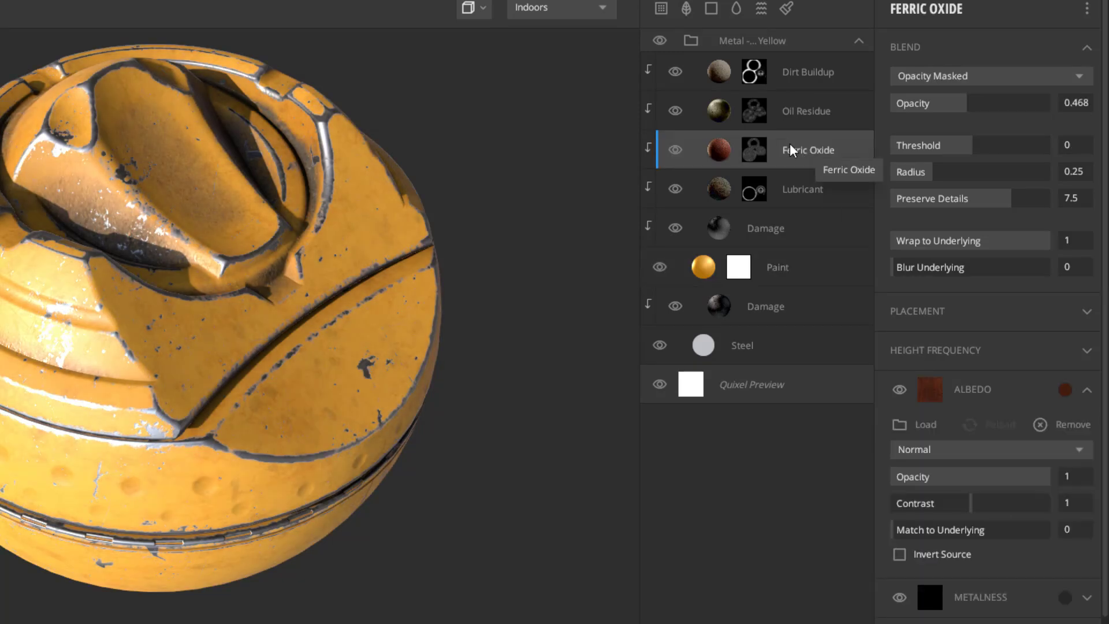
{"action": "left_click", "coordinate": [789, 109]}
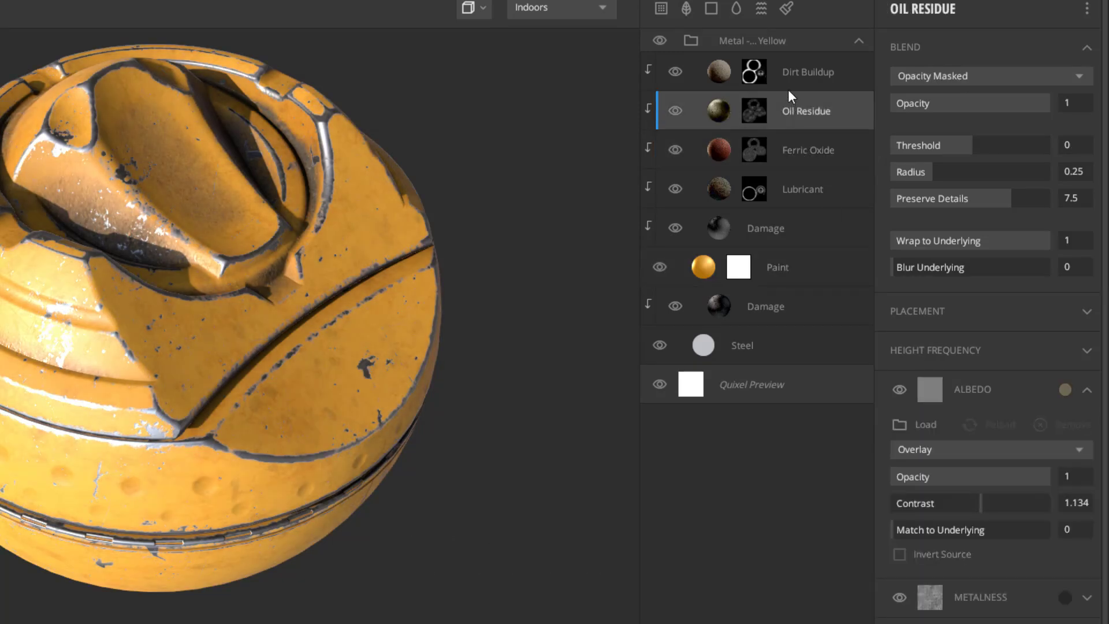
{"action": "left_click", "coordinate": [781, 149]}
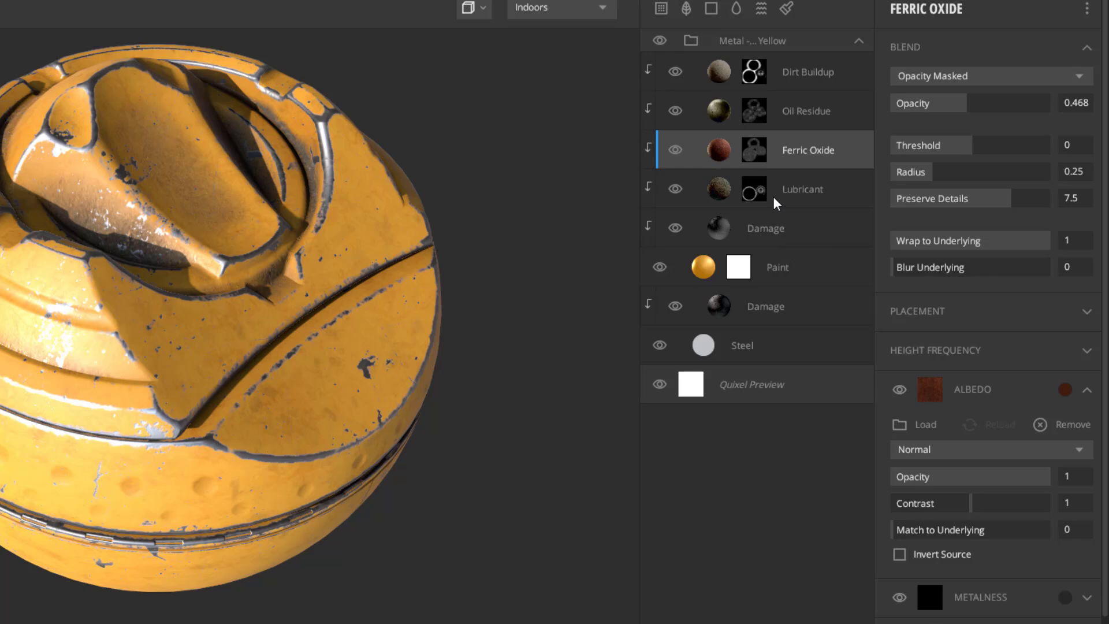
{"action": "left_click", "coordinate": [785, 82]}
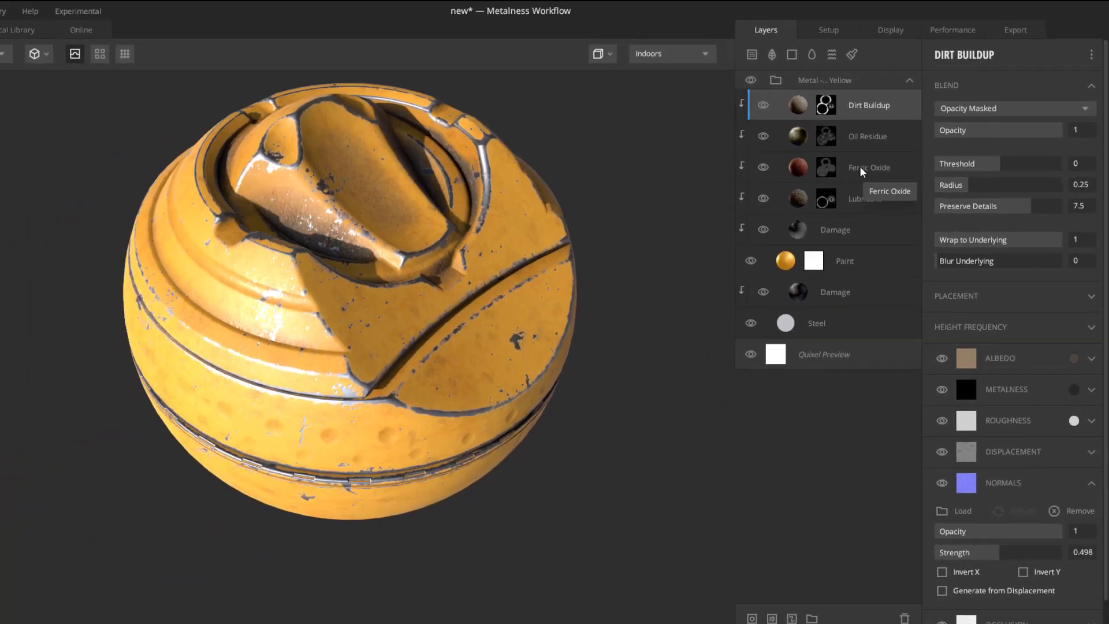
{"action": "left_click", "coordinate": [785, 151]}
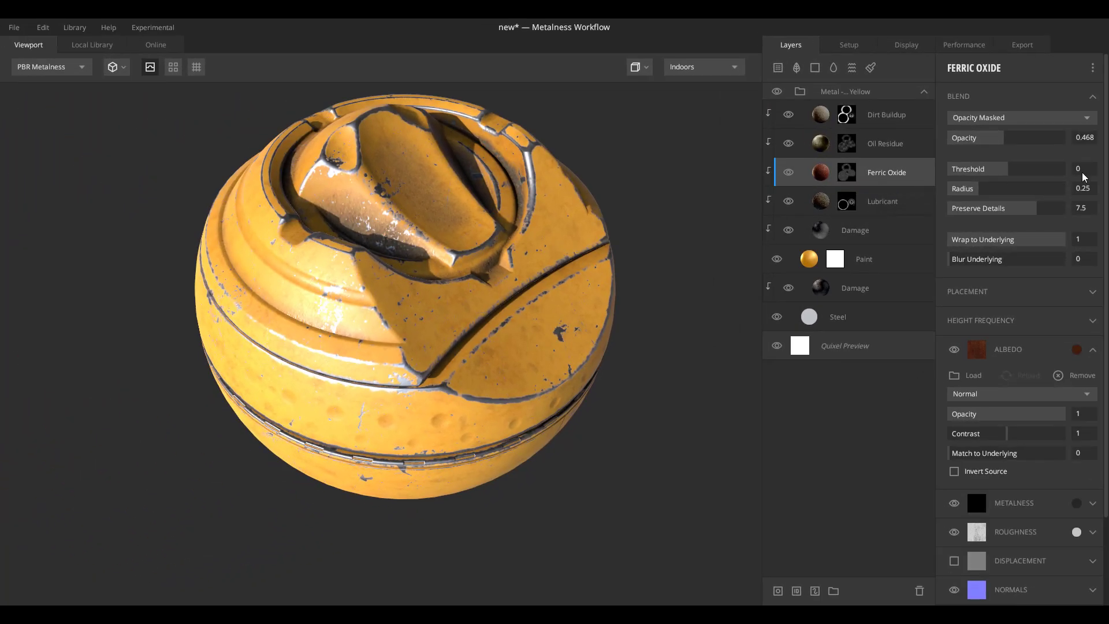
{"action": "left_click_drag", "start_coordinate": [983, 141], "coordinate": [1072, 148]}
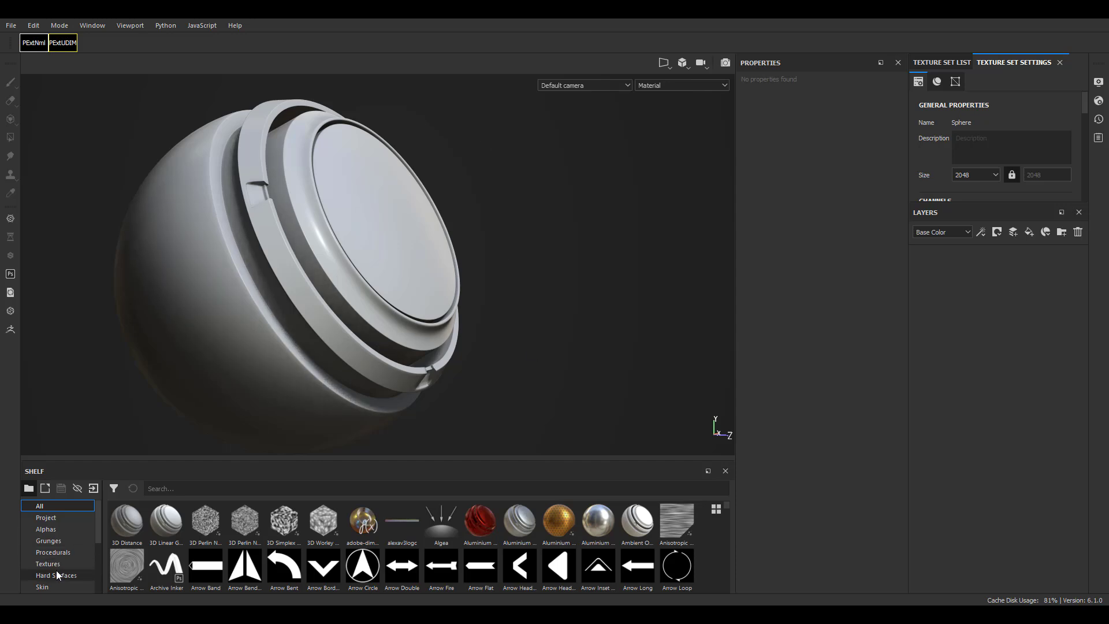
Step: In Substance Painter, apply the Creature Tongue smart material to the sphere and expand its layer folder
{"action": "scroll", "coordinate": [63, 577], "scroll_direction": "down", "scroll_amount": 3}
{"action": "left_click", "coordinate": [65, 553]}
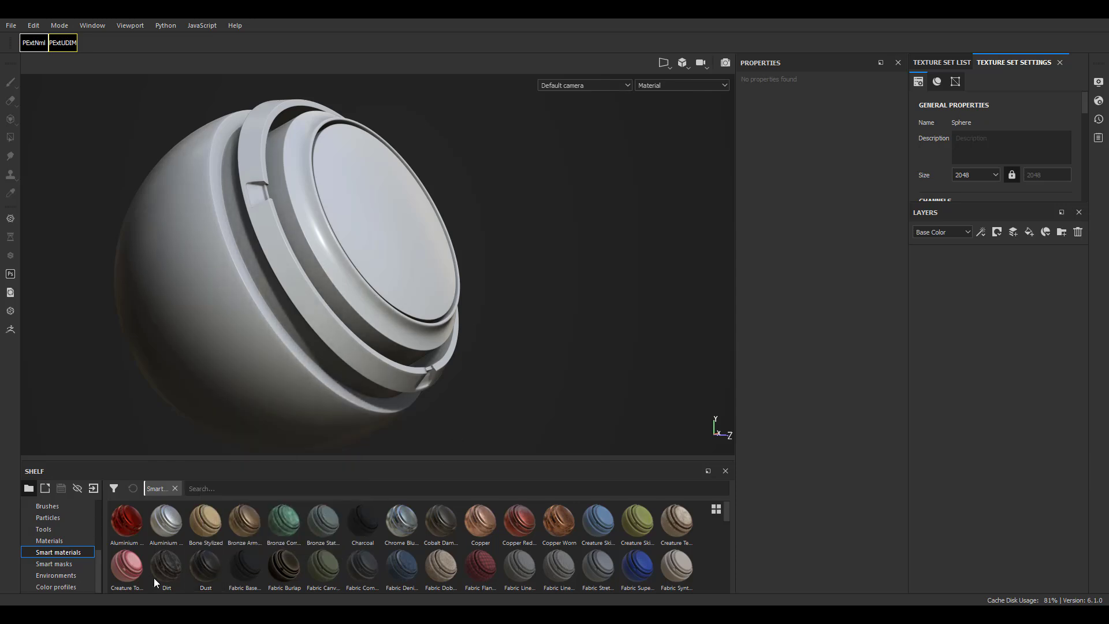
{"action": "left_click_drag", "start_coordinate": [126, 569], "coordinate": [986, 304]}
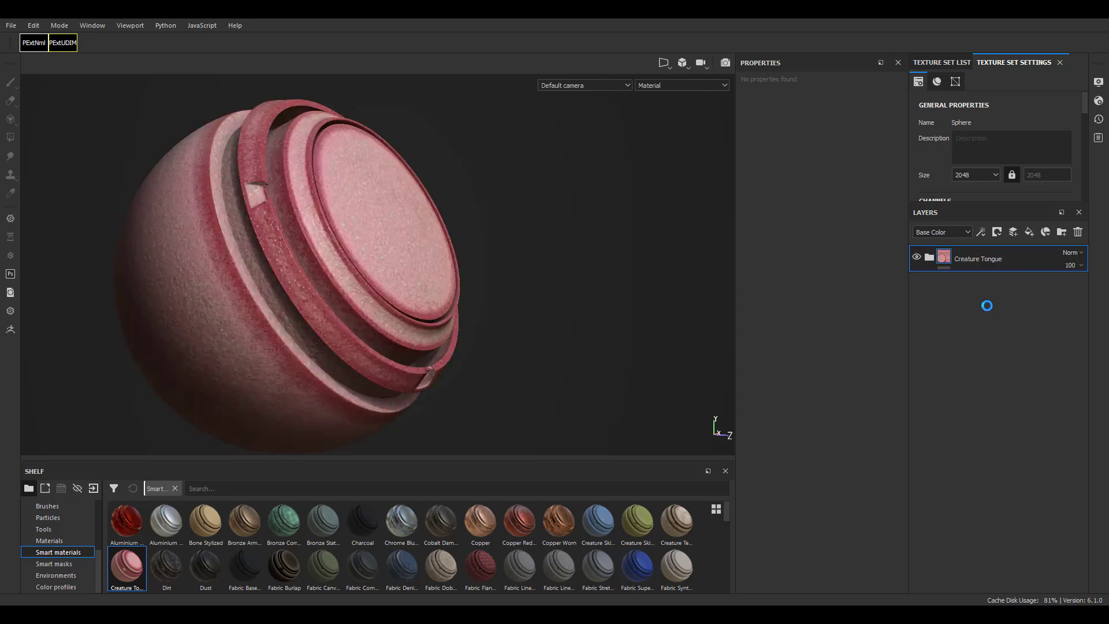
{"action": "left_click", "coordinate": [928, 258]}
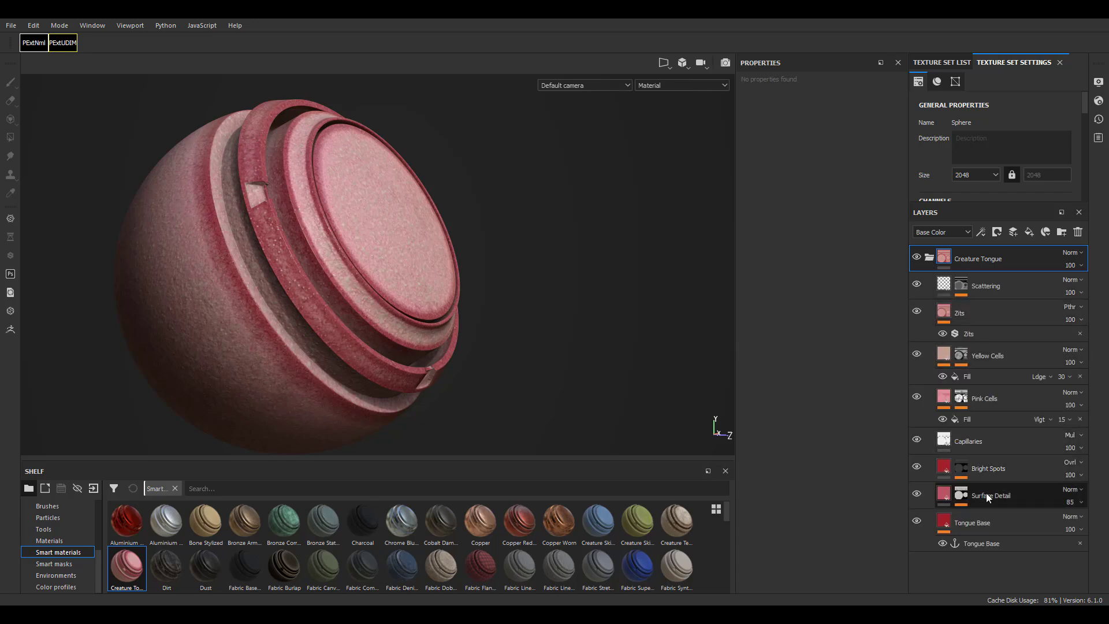
Step: Change the Tongue Base layer's base color to orange with RGB values 0.920, 0.270, 0.128
{"action": "left_click", "coordinate": [986, 525]}
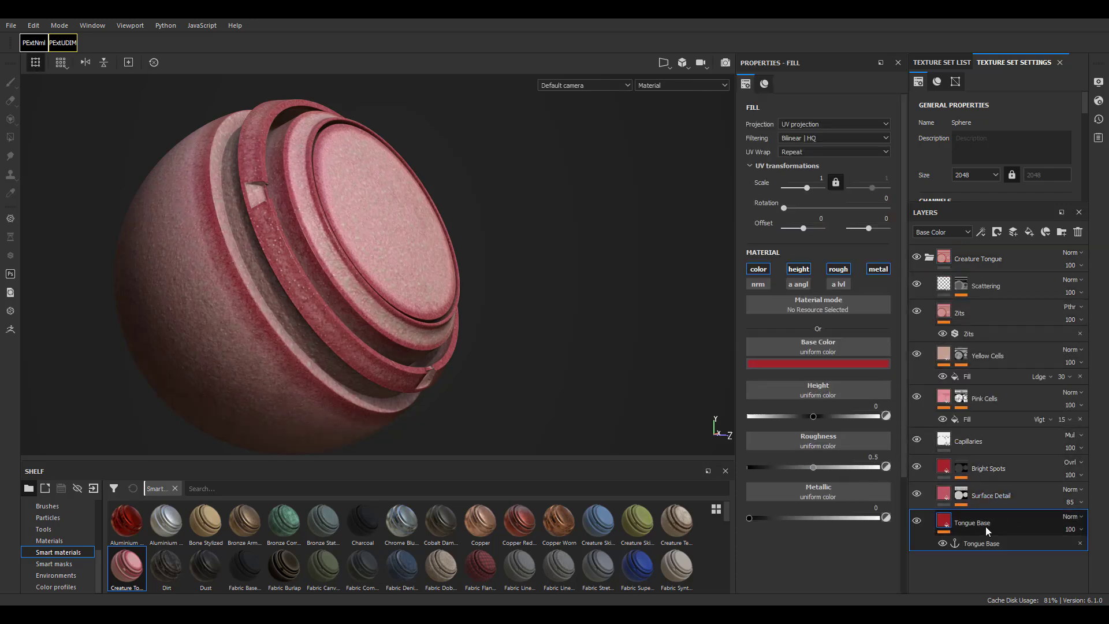
{"action": "left_click", "coordinate": [831, 364]}
{"action": "left_click_drag", "start_coordinate": [908, 426], "coordinate": [893, 388]}
{"action": "left_click", "coordinate": [941, 444]}
{"action": "left_click", "coordinate": [942, 477]}
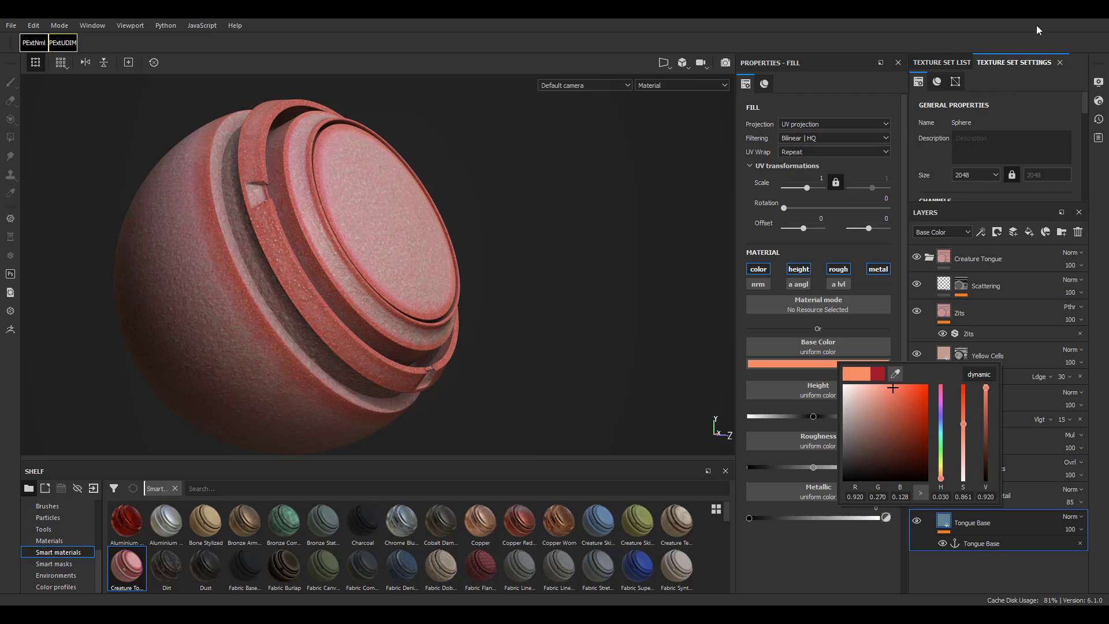
{"action": "left_click", "coordinate": [1044, 17]}
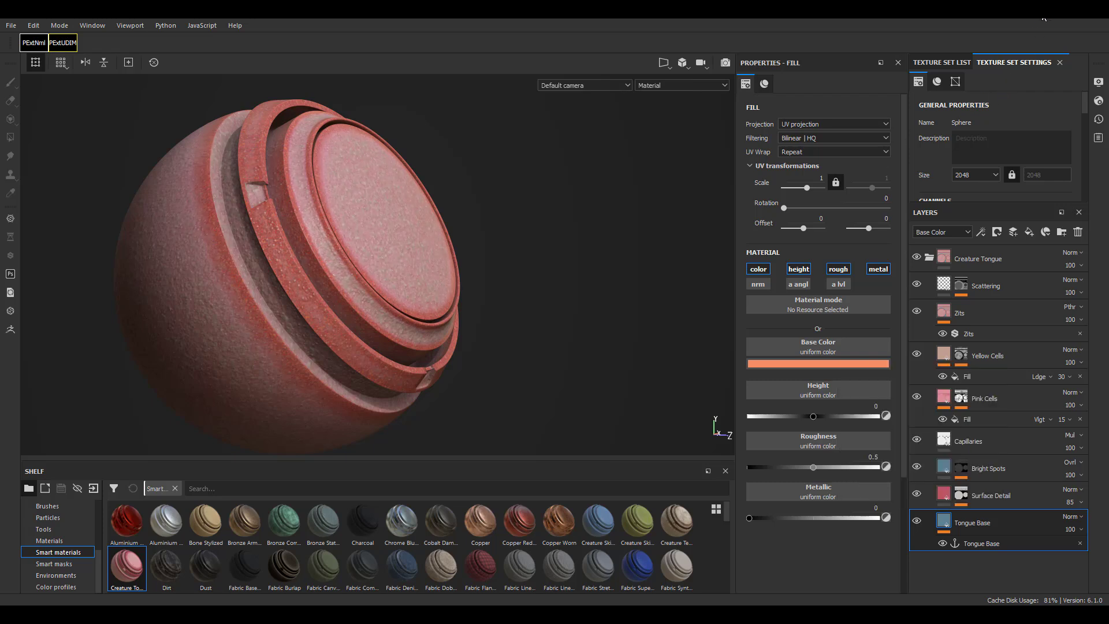
Step: Show the smart masks in the shelf, then switch back to Quixel Mixer and collapse the Metal - Machinery Yellow layer group
{"action": "left_click", "coordinate": [52, 563]}
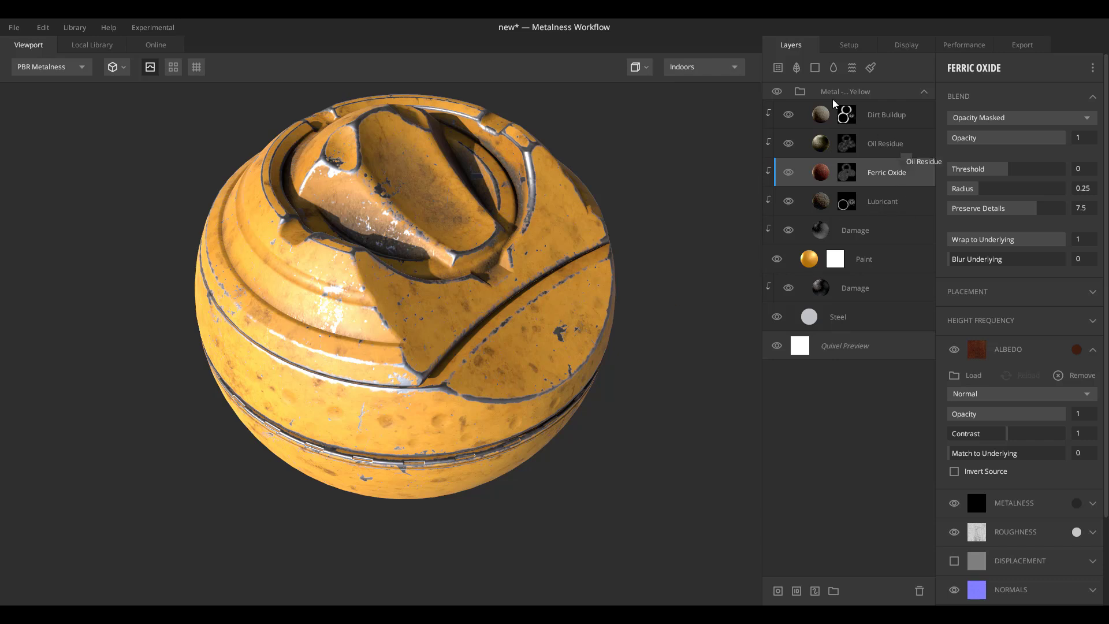
{"action": "left_click", "coordinate": [803, 97]}
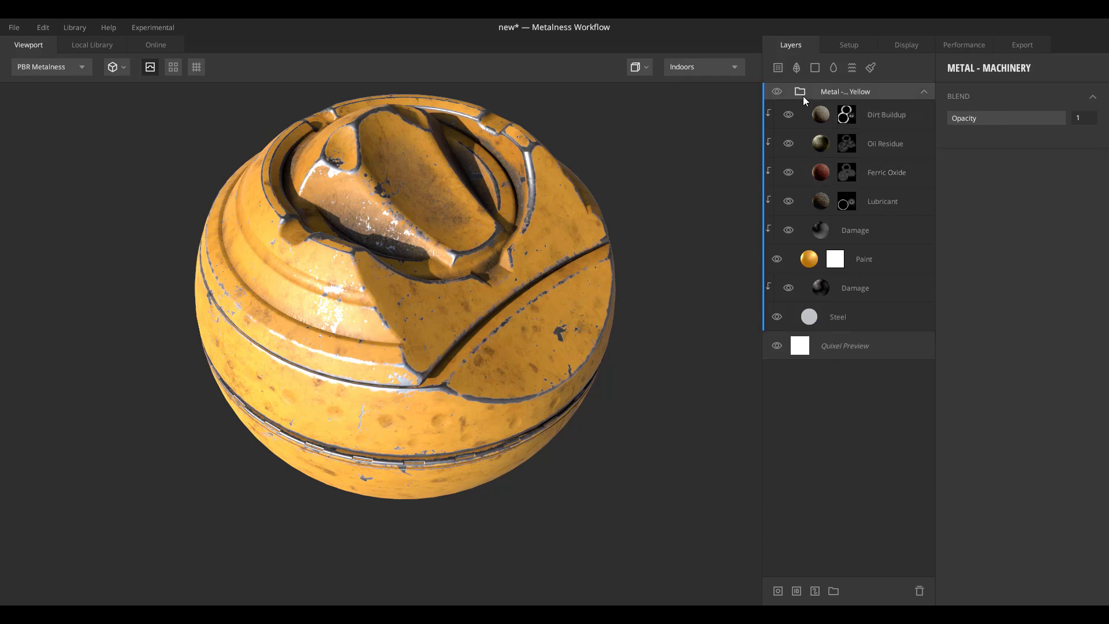
{"action": "left_click", "coordinate": [925, 92]}
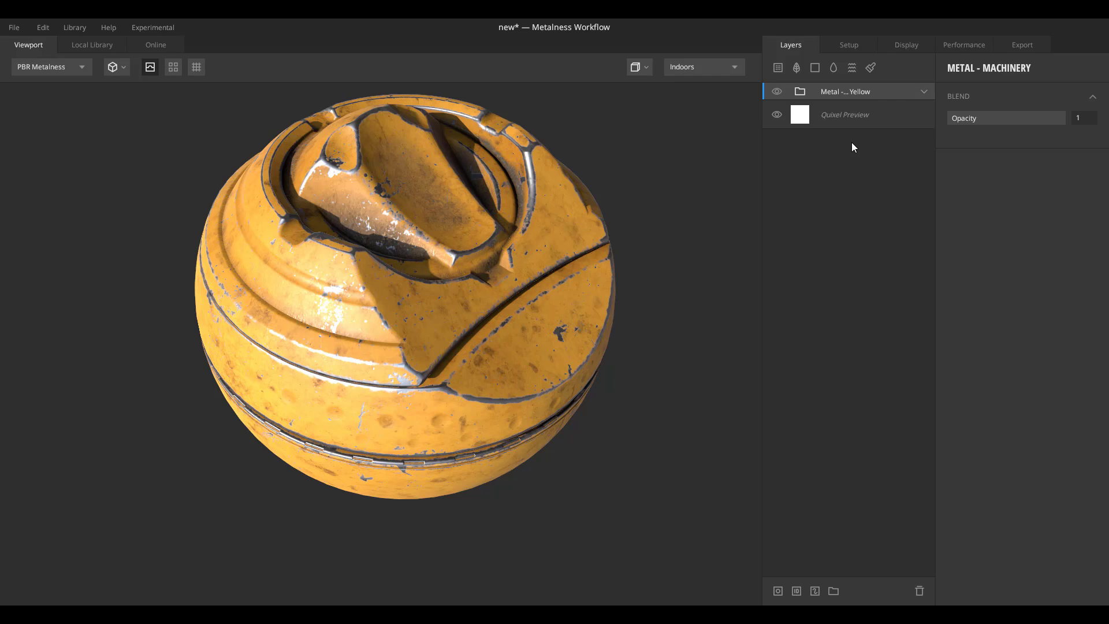
Step: Add the Rock Cliff Layered surface from the local library as a layer above the Metal - Machinery Yellow group
{"action": "left_click", "coordinate": [778, 69]}
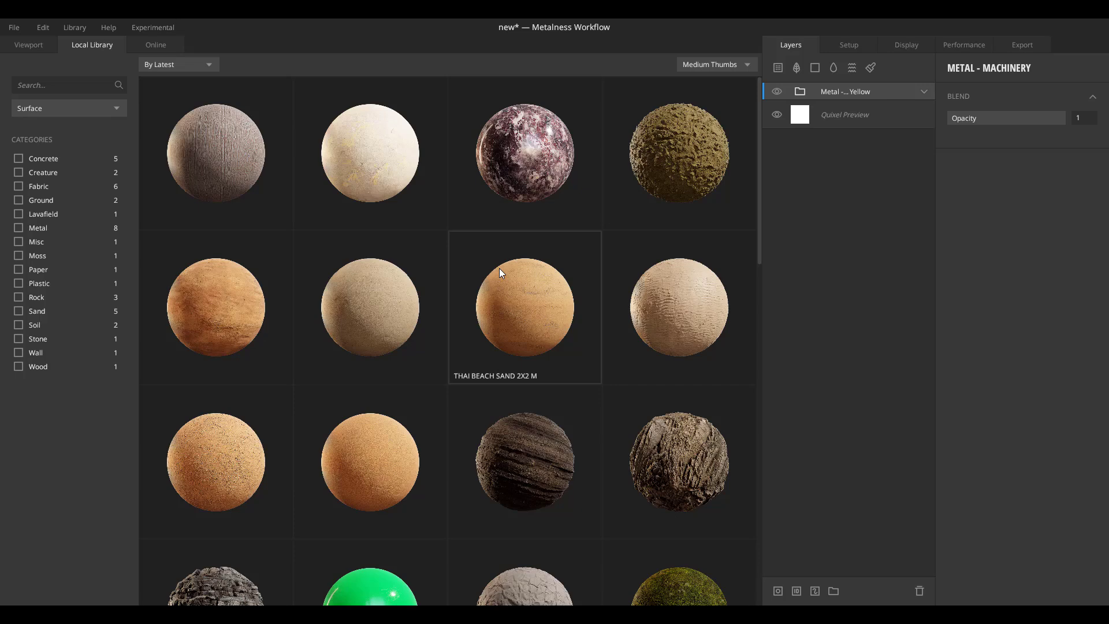
{"action": "scroll", "coordinate": [508, 262], "scroll_direction": "down", "scroll_amount": 4}
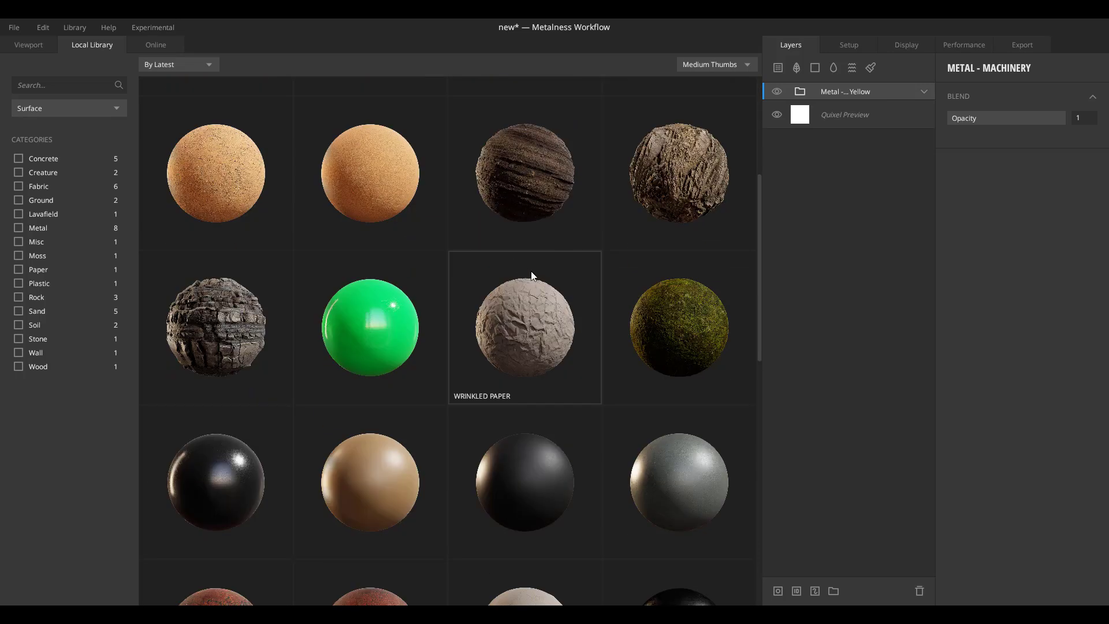
{"action": "scroll", "coordinate": [531, 272], "scroll_direction": "up", "scroll_amount": 2}
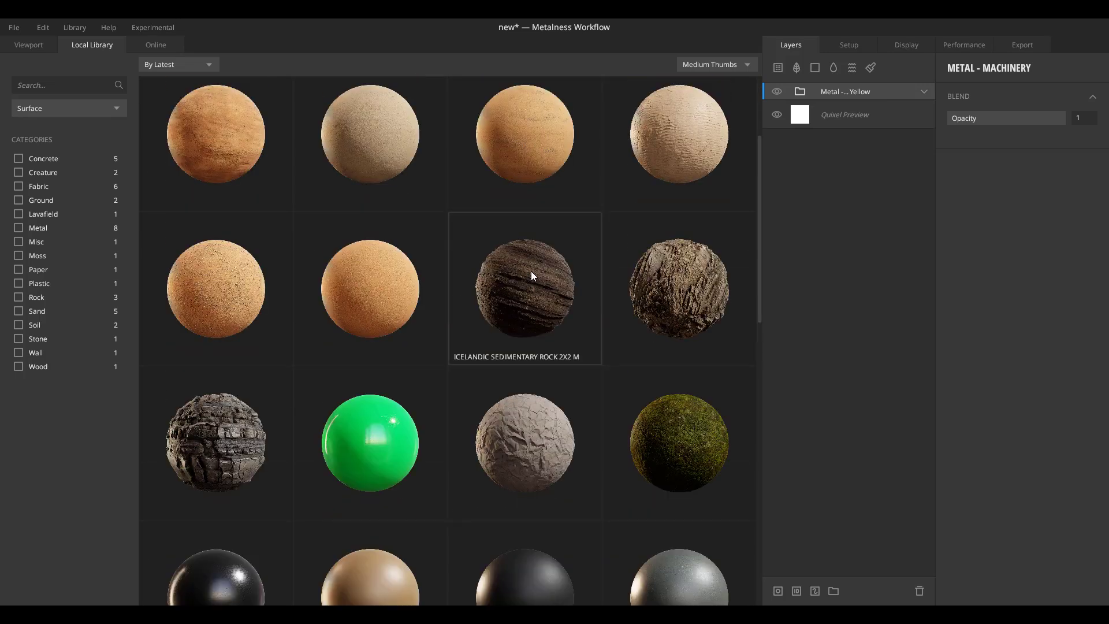
{"action": "left_click", "coordinate": [241, 452]}
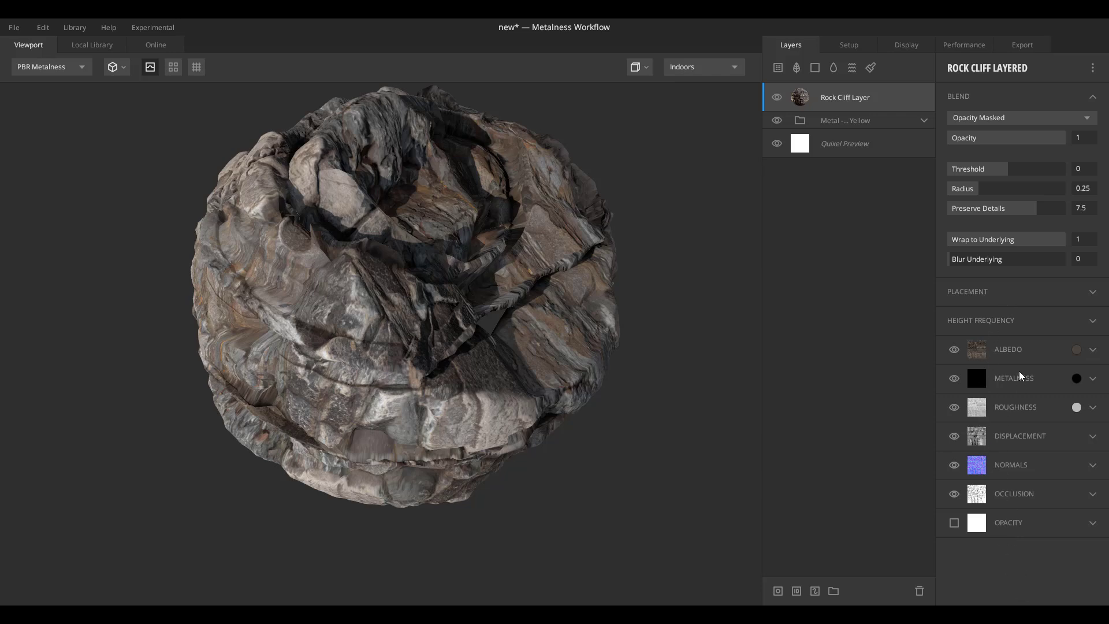
Step: Add a mask stack to the Rock Cliff layer and give it a Checker pattern component
{"action": "left_click", "coordinate": [778, 591]}
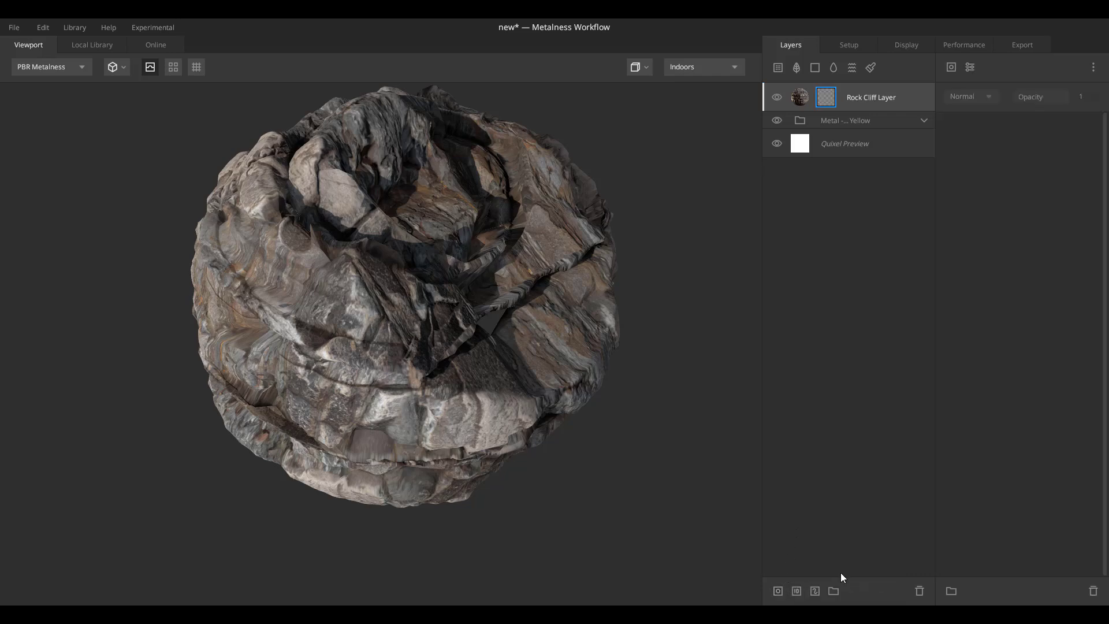
{"action": "left_click", "coordinate": [952, 68]}
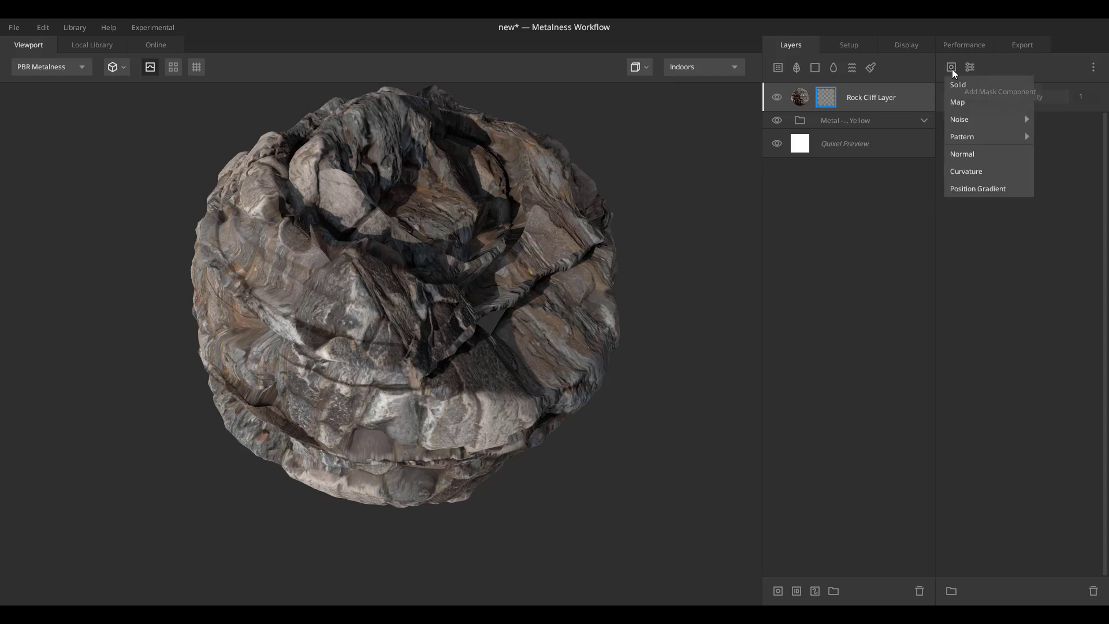
{"action": "mouse_move", "coordinate": [971, 120]}
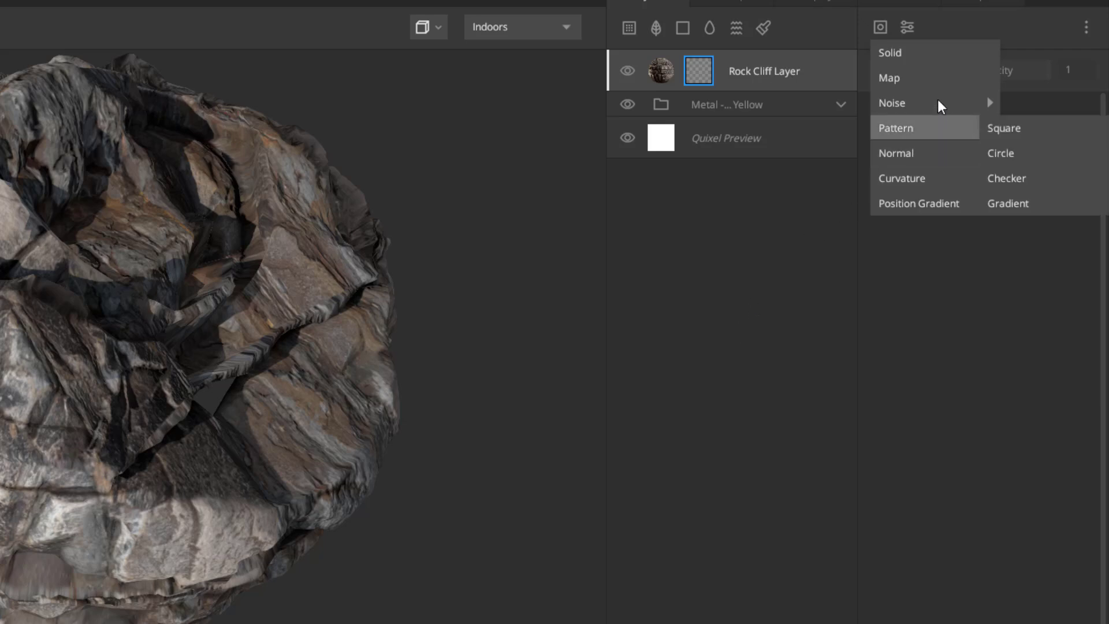
{"action": "mouse_move", "coordinate": [937, 99]}
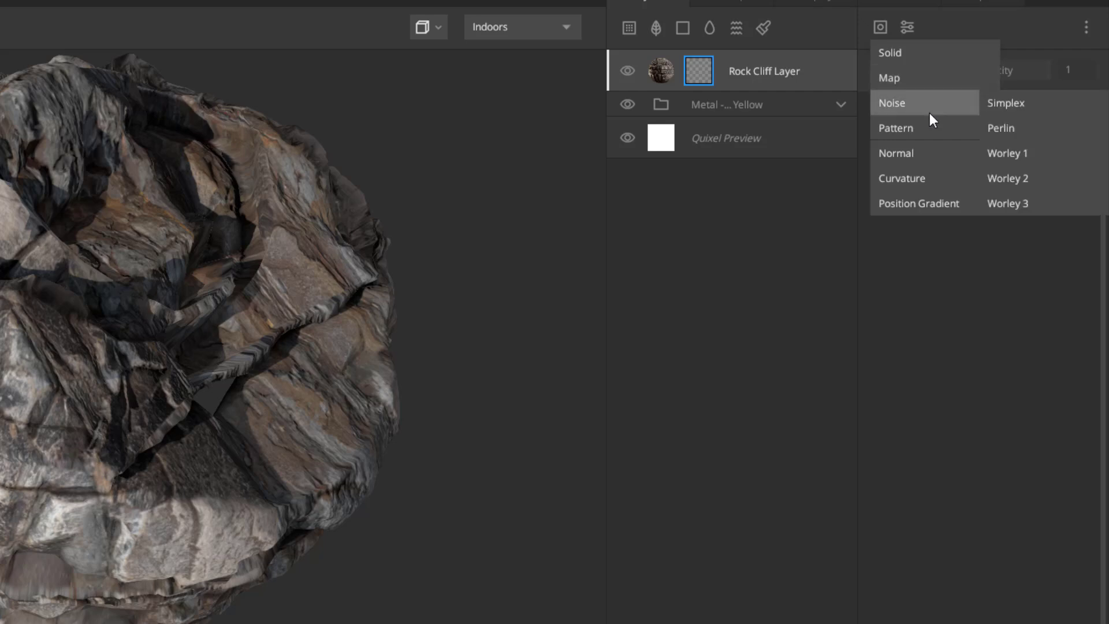
{"action": "mouse_move", "coordinate": [934, 127]}
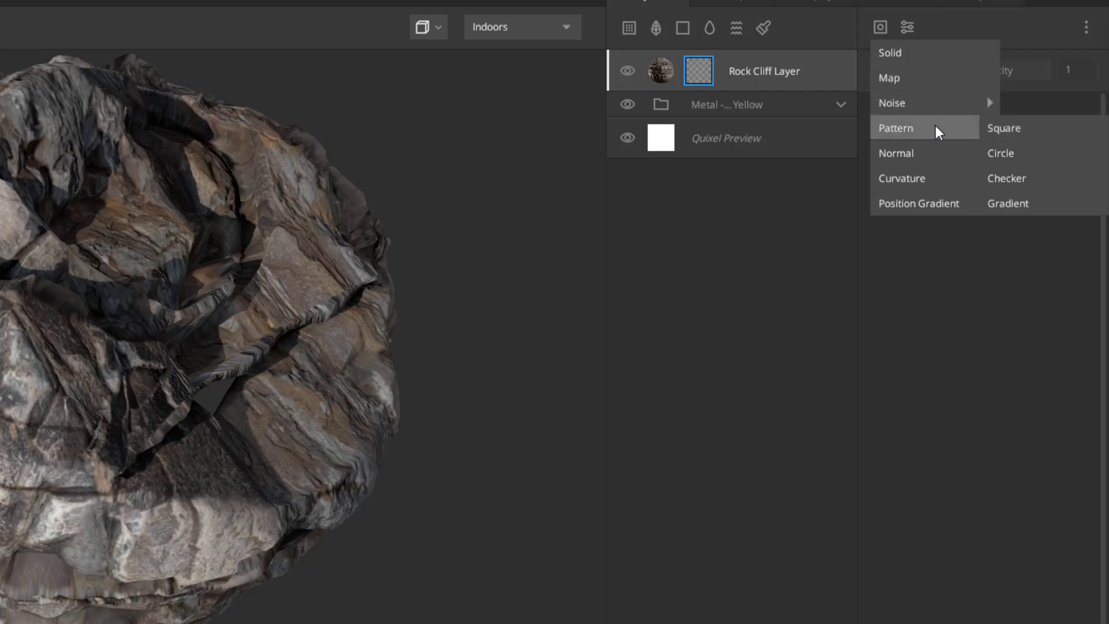
{"action": "left_click", "coordinate": [1023, 179]}
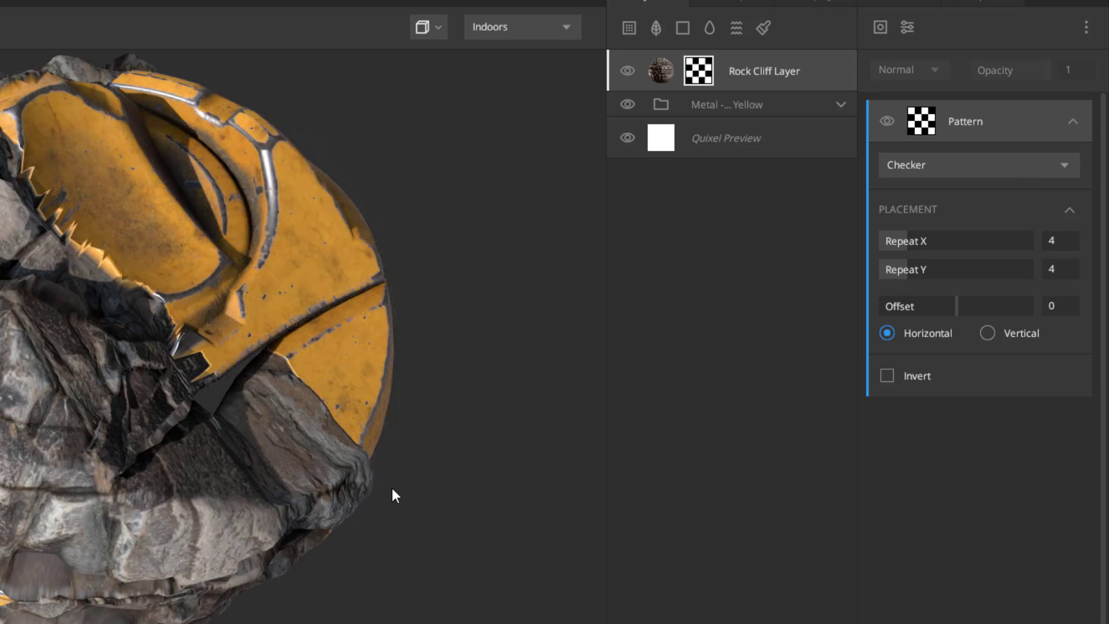
Step: Set the Checker pattern's Repeat X to 5 and collapse the component's settings
{"action": "left_click_drag", "start_coordinate": [391, 492], "coordinate": [450, 425]}
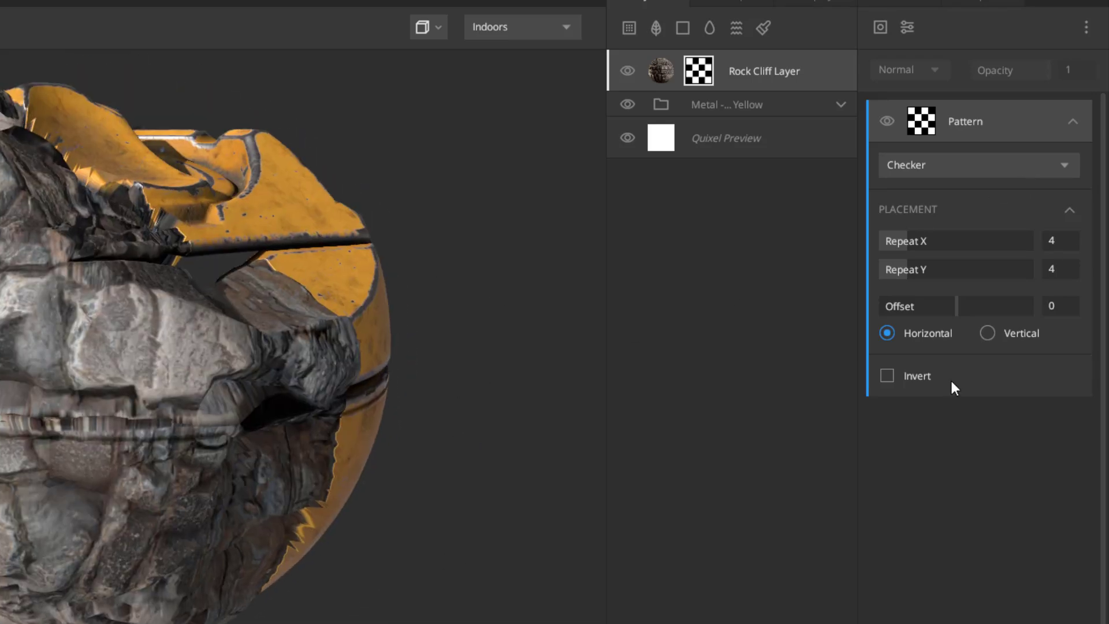
{"action": "mouse_move", "coordinate": [914, 245]}
{"action": "left_mouse_down"}
{"action": "mouse_move", "coordinate": [882, 239]}
{"action": "mouse_move", "coordinate": [910, 246]}
{"action": "left_mouse_up"}
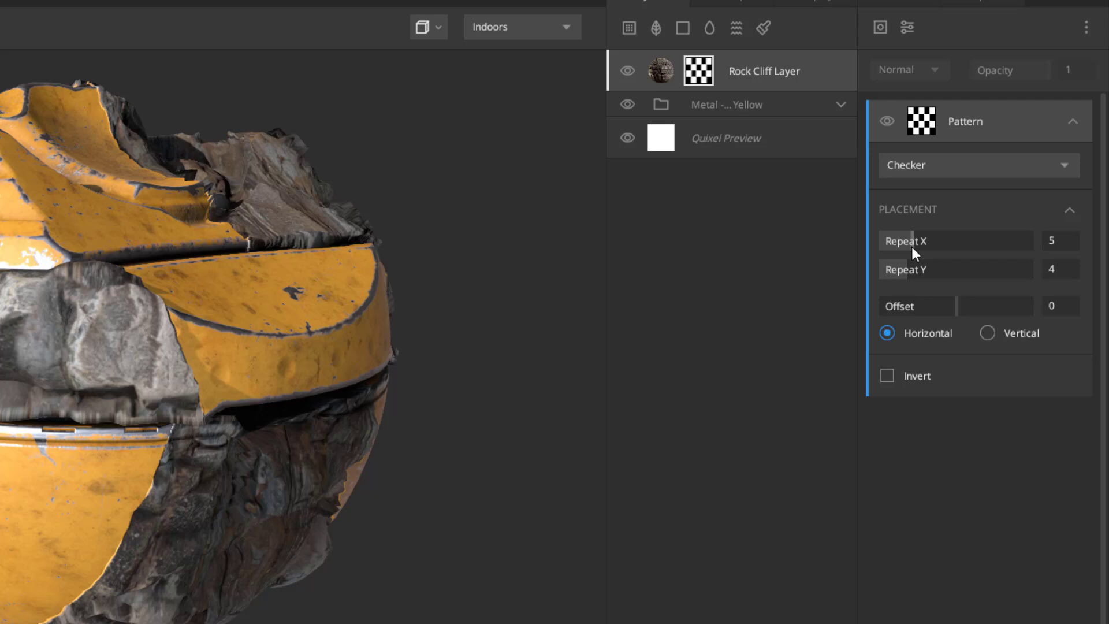
{"action": "left_click", "coordinate": [1076, 122]}
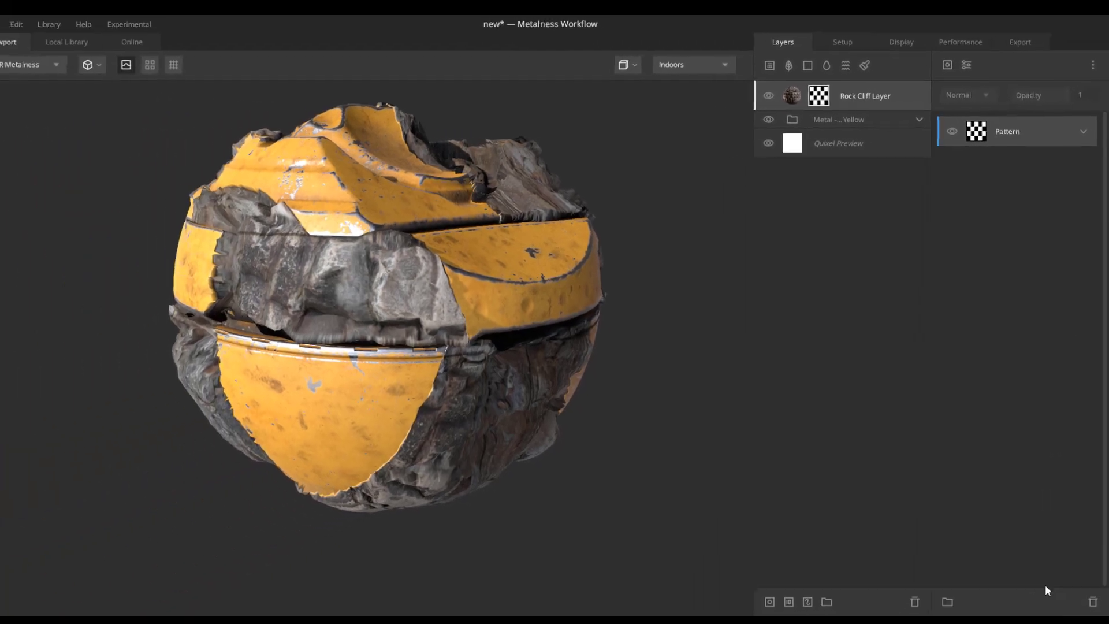
Step: Delete the Checker pattern component, the mask stack and the Rock Cliff layer itself
{"action": "left_click", "coordinate": [1092, 602]}
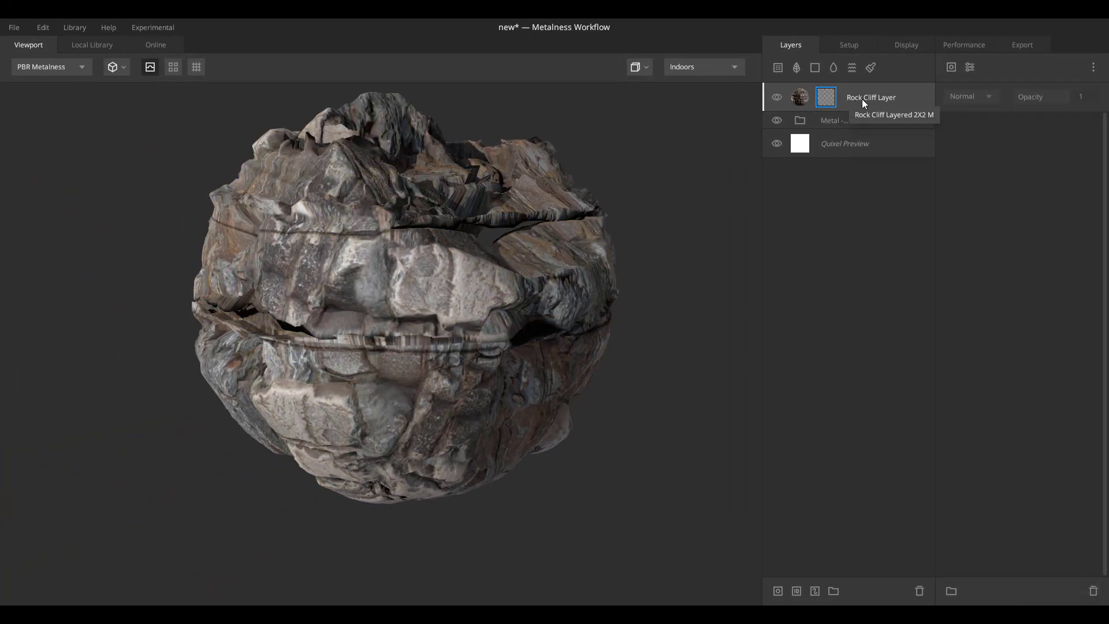
{"action": "left_click", "coordinate": [922, 597]}
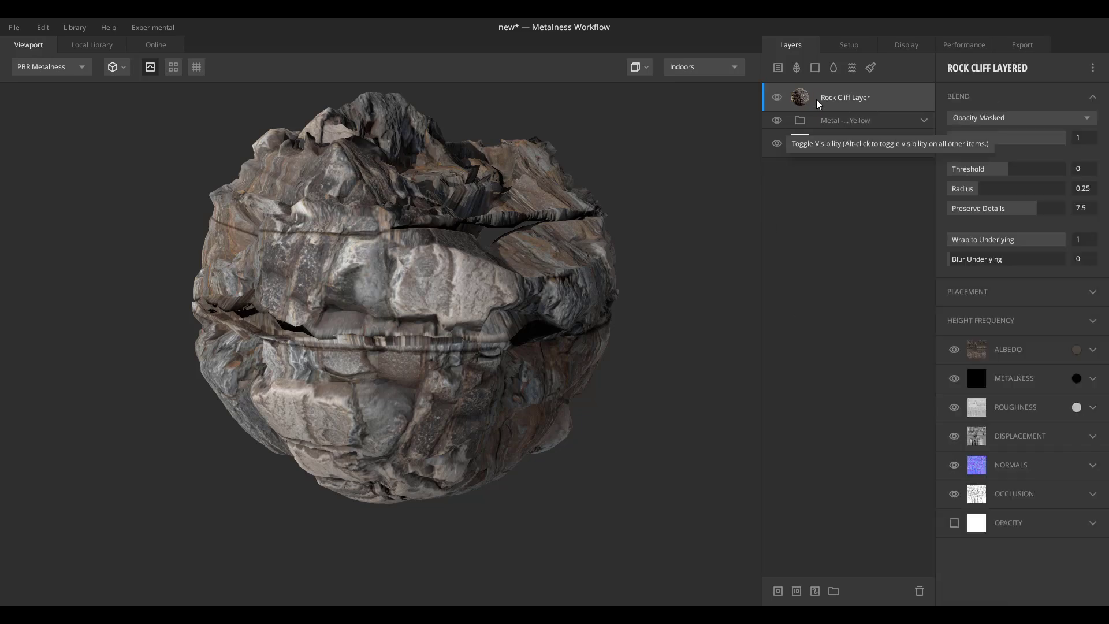
{"action": "left_click", "coordinate": [919, 590]}
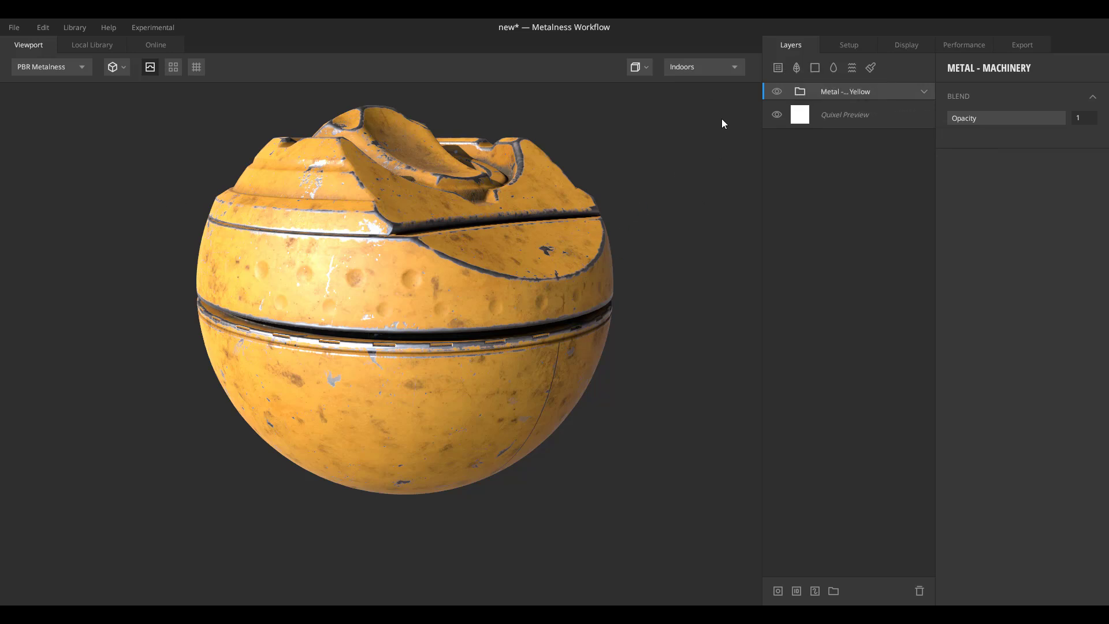
Step: Add the Thai Packed Clay surface from the local library as a layer above the Metal - Machinery Yellow group
{"action": "left_click", "coordinate": [784, 68]}
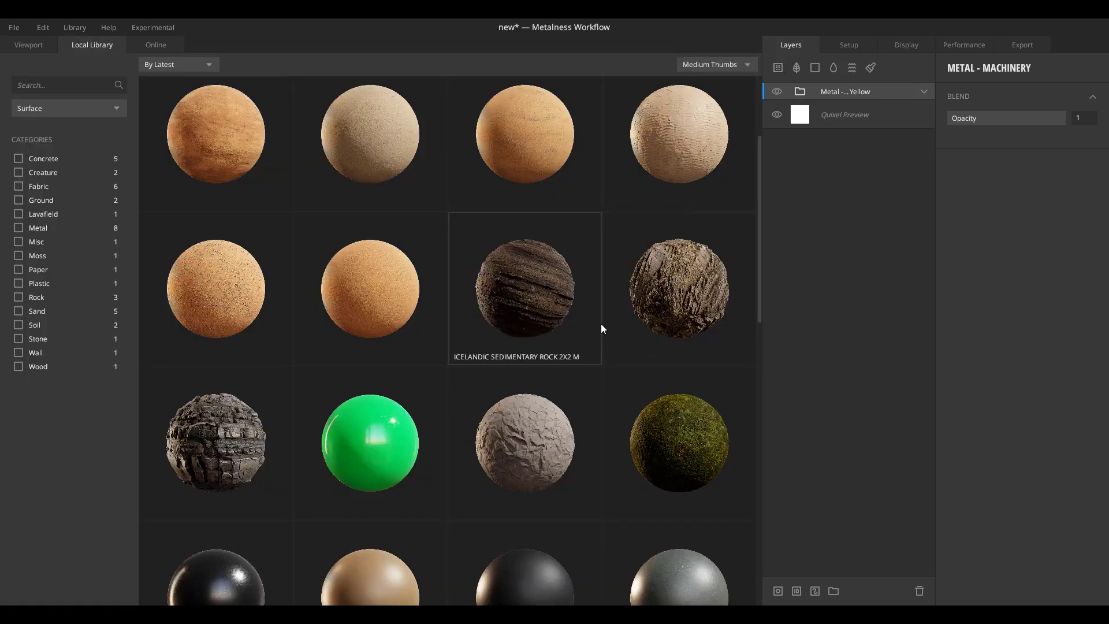
{"action": "scroll", "coordinate": [650, 307], "scroll_direction": "down", "scroll_amount": 4}
{"action": "scroll", "coordinate": [651, 307], "scroll_direction": "up", "scroll_amount": 6}
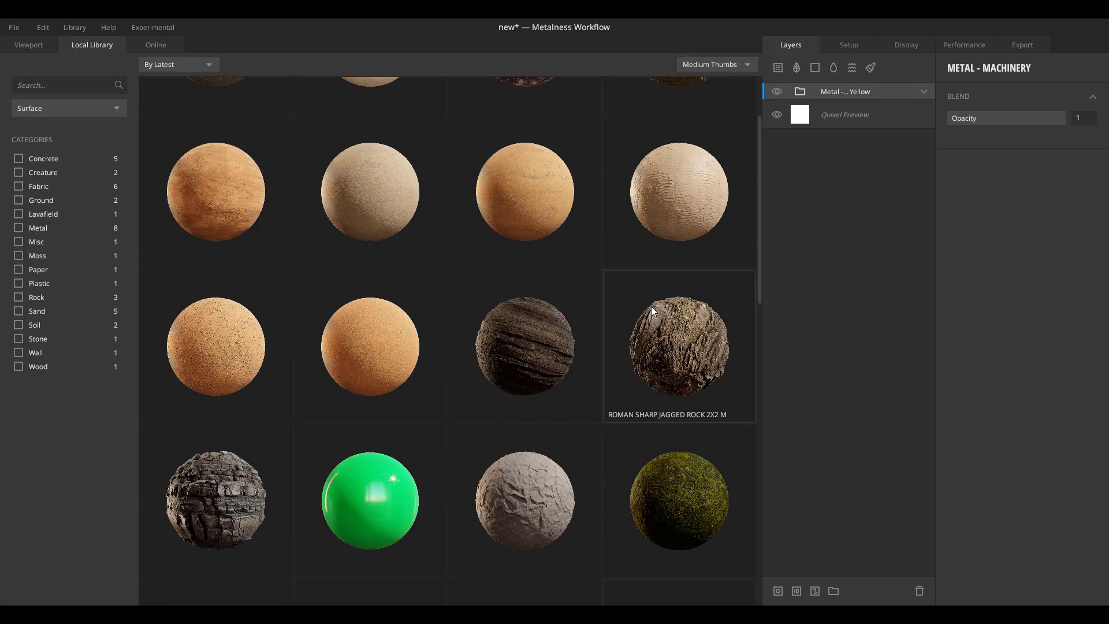
{"action": "left_click", "coordinate": [651, 307]}
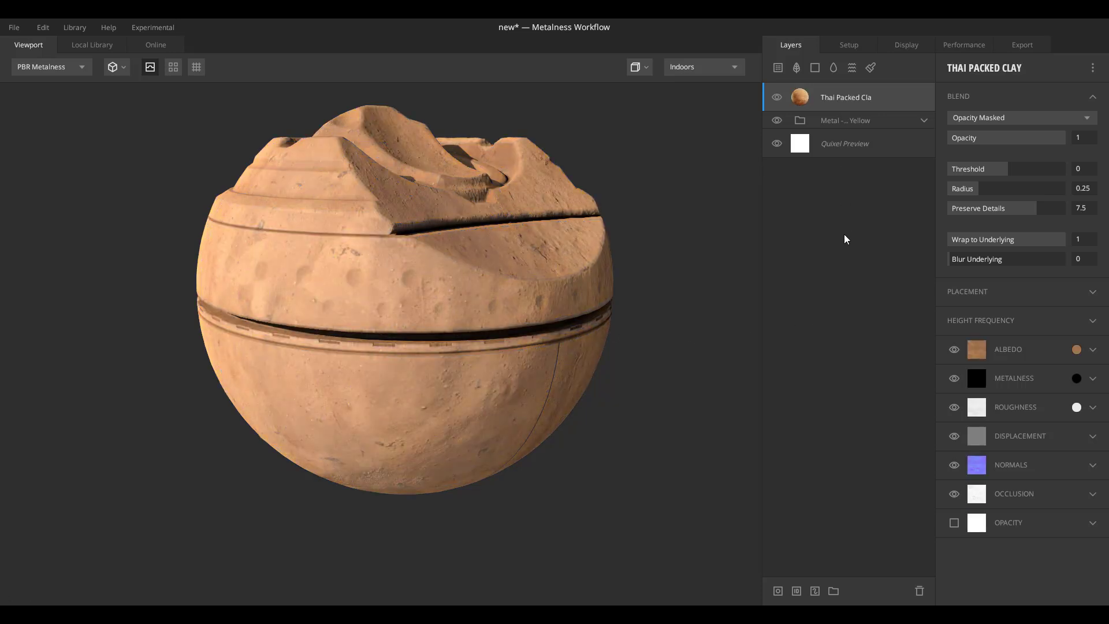
Step: Add a mask stack to the Thai Packed Clay layer and give it a Curvature component
{"action": "left_click", "coordinate": [778, 590]}
{"action": "left_click", "coordinate": [951, 67]}
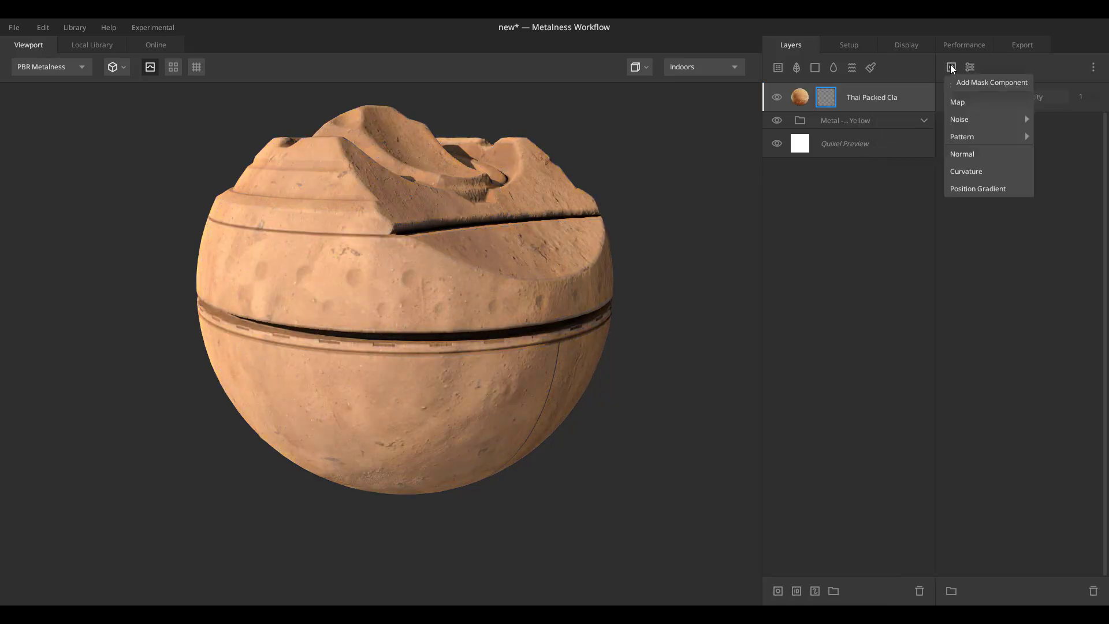
{"action": "left_click", "coordinate": [980, 172]}
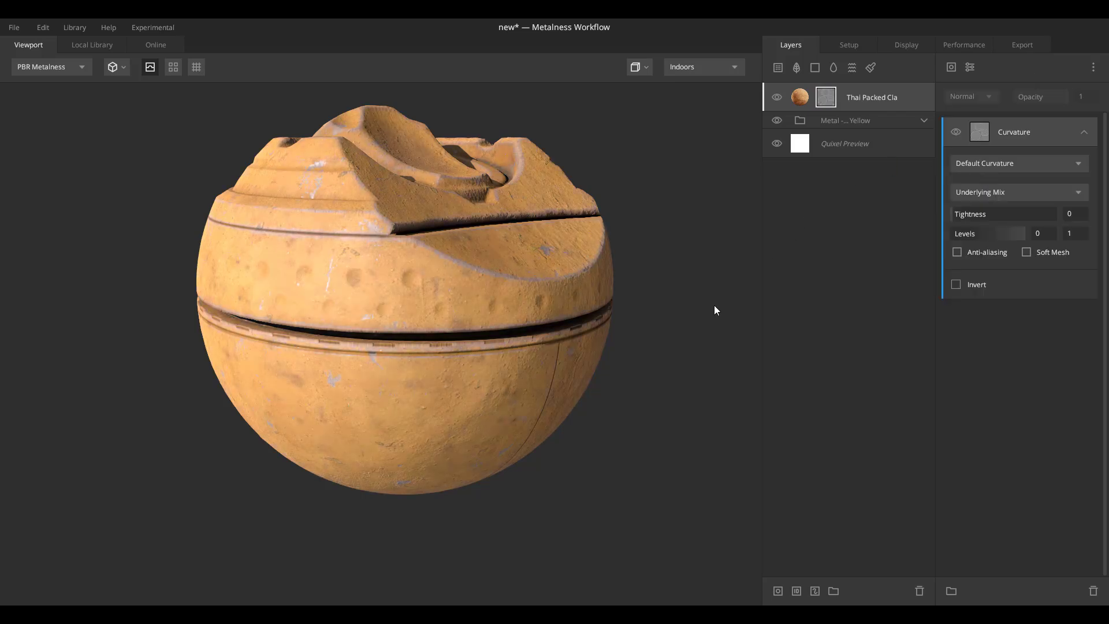
{"action": "scroll", "coordinate": [425, 250], "scroll_direction": "up", "scroll_amount": 5}
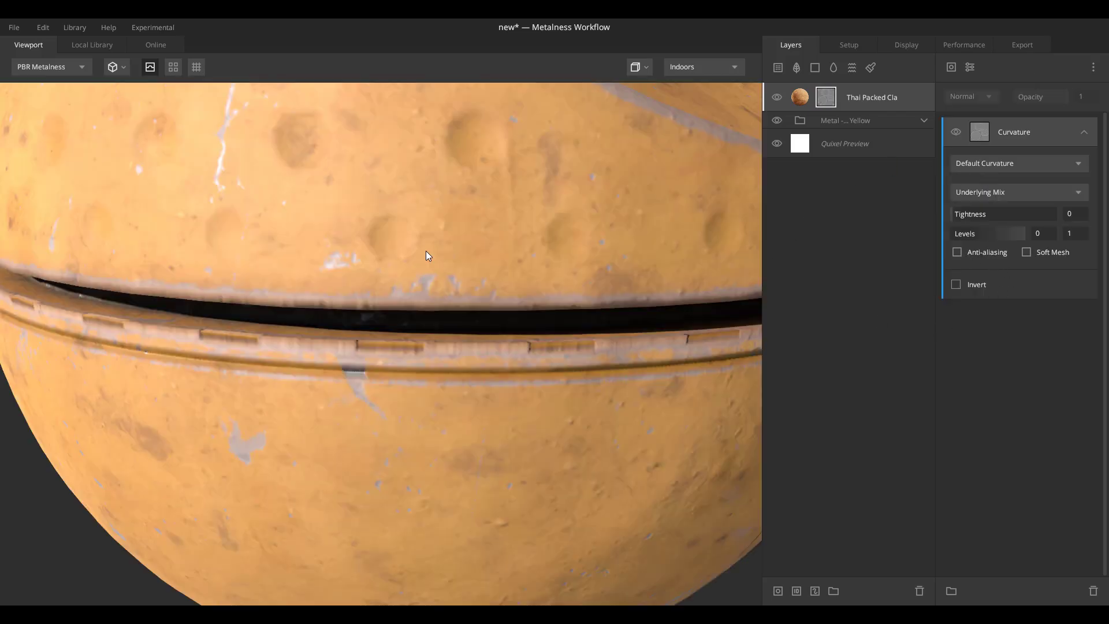
{"action": "scroll", "coordinate": [425, 249], "scroll_direction": "down", "scroll_amount": 3}
{"action": "left_click_drag", "start_coordinate": [430, 243], "coordinate": [458, 401]}
{"action": "scroll", "coordinate": [457, 401], "scroll_direction": "up", "scroll_amount": 4}
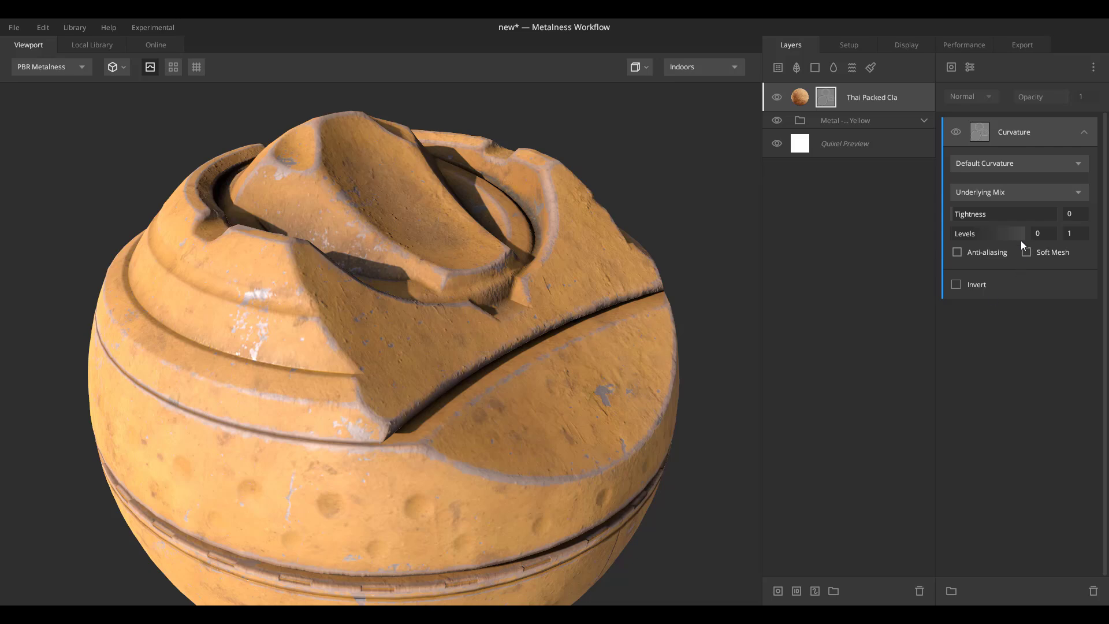
Step: Set the Curvature component's Tightness to 0.403 and upper level to 0.96, and restrict it to Cavities Only
{"action": "left_click_drag", "start_coordinate": [956, 214], "coordinate": [994, 214]}
{"action": "left_click_drag", "start_coordinate": [1020, 234], "coordinate": [1006, 233]}
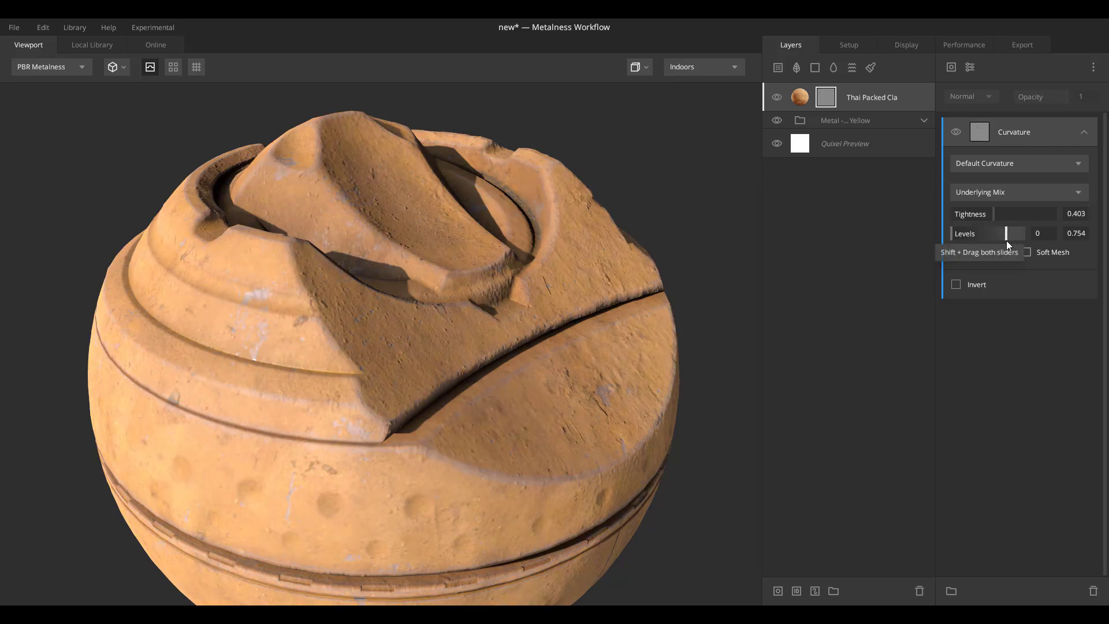
{"action": "left_click", "coordinate": [1017, 164]}
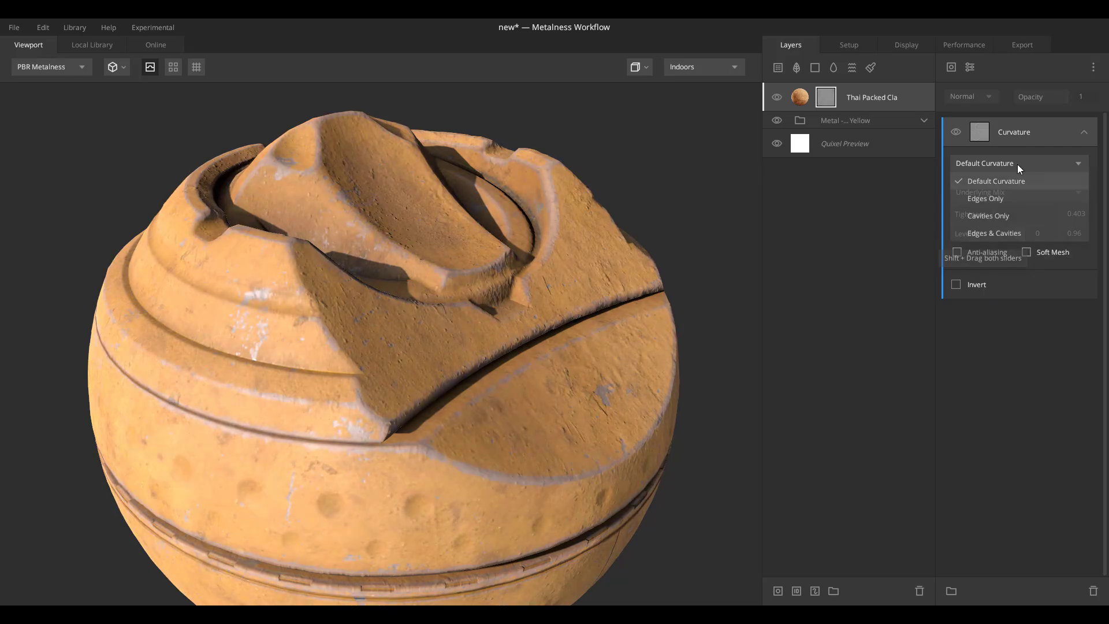
{"action": "left_click", "coordinate": [1004, 216]}
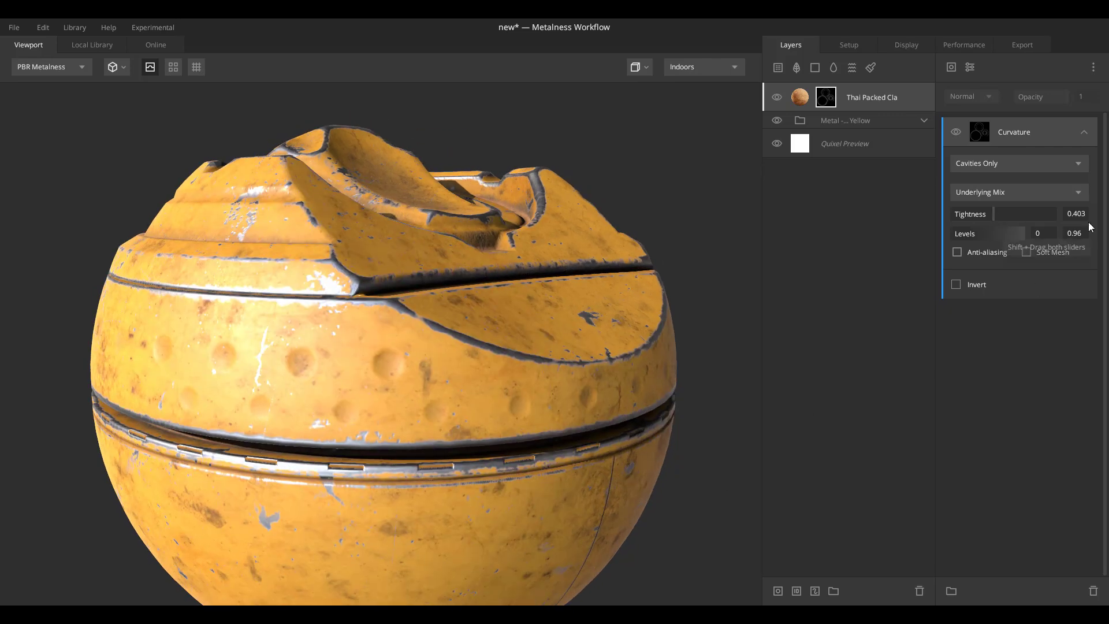
Step: Set the Curvature upper level to 1, try a lower level of 0.413 and reset it to 0, and reduce Tightness to 0.028
{"action": "left_click_drag", "start_coordinate": [1020, 234], "coordinate": [1035, 234]}
{"action": "left_click_drag", "start_coordinate": [951, 233], "coordinate": [982, 233]}
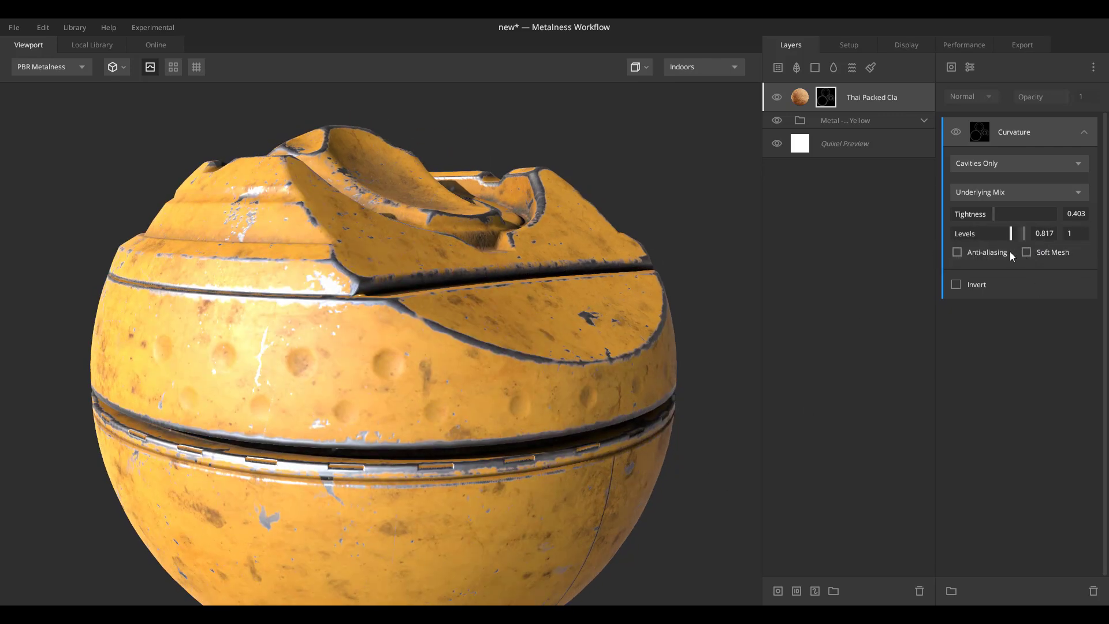
{"action": "left_click_drag", "start_coordinate": [656, 250], "coordinate": [598, 355]}
{"action": "scroll", "coordinate": [598, 364], "scroll_direction": "up", "scroll_amount": 5}
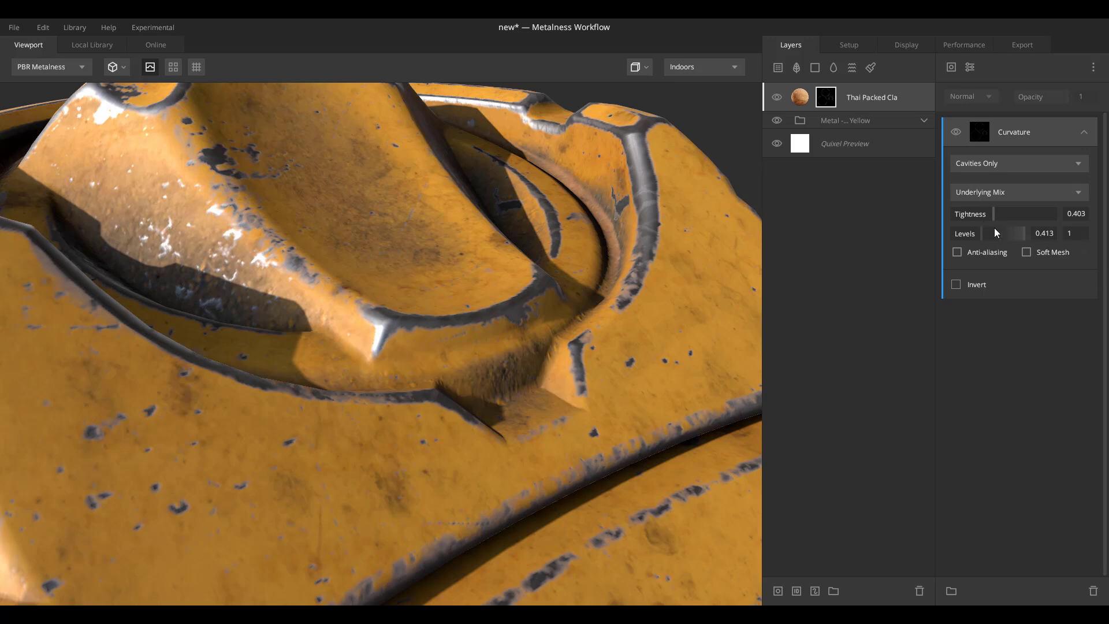
{"action": "left_click_drag", "start_coordinate": [995, 233], "coordinate": [951, 217]}
Step: Try the Curvature component in Edges Only mode and settle on Edges & Cavities
{"action": "left_click", "coordinate": [1018, 165]}
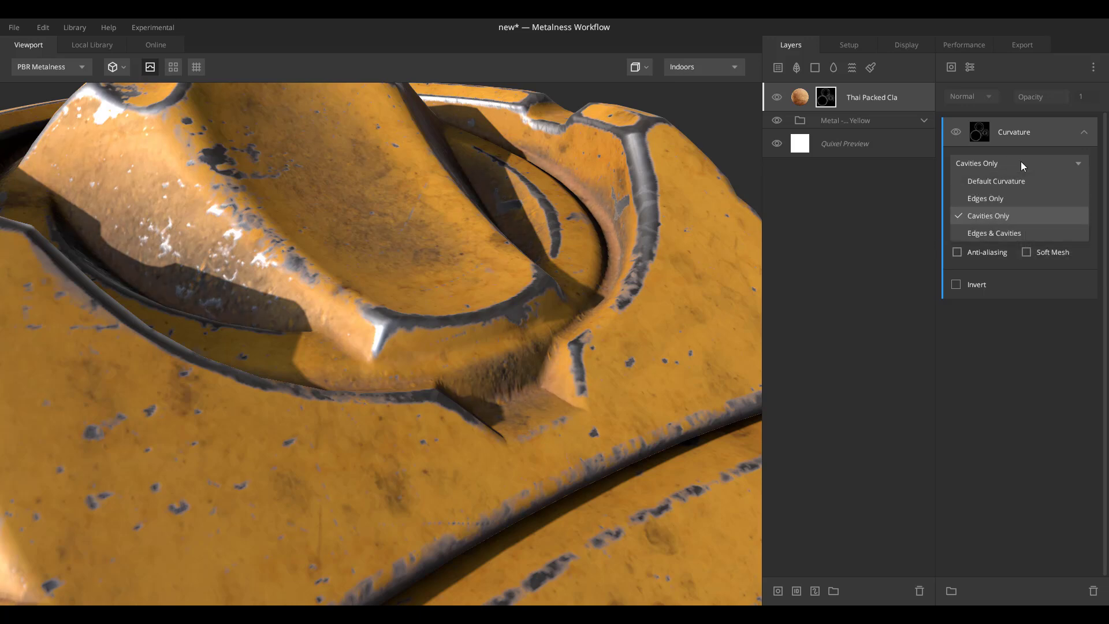
{"action": "left_click", "coordinate": [990, 198]}
{"action": "left_click", "coordinate": [990, 163]}
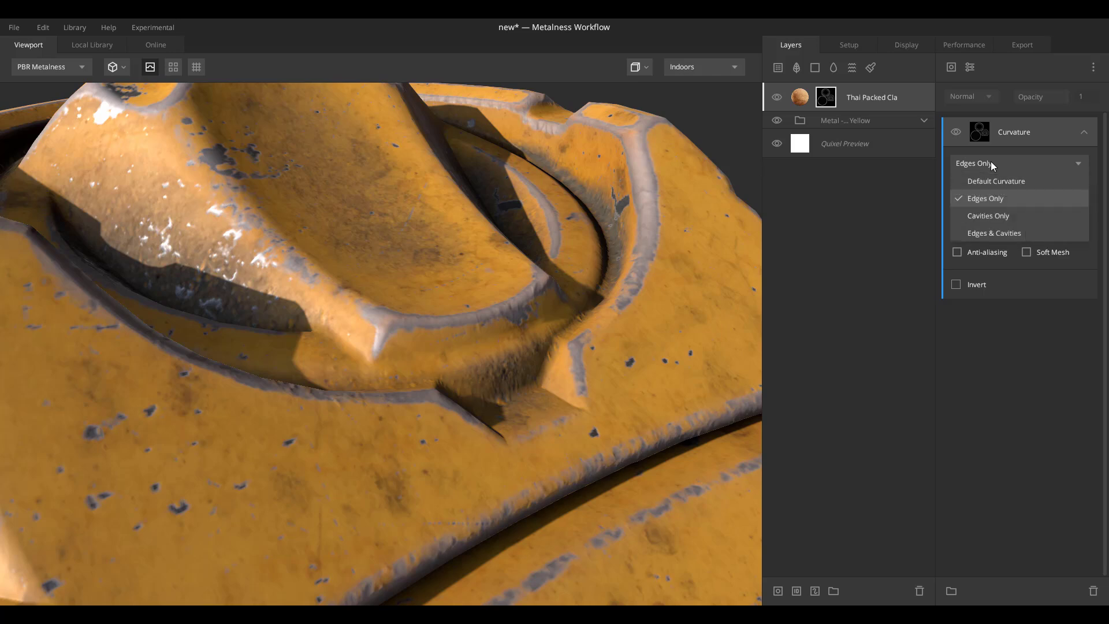
{"action": "left_click", "coordinate": [985, 230]}
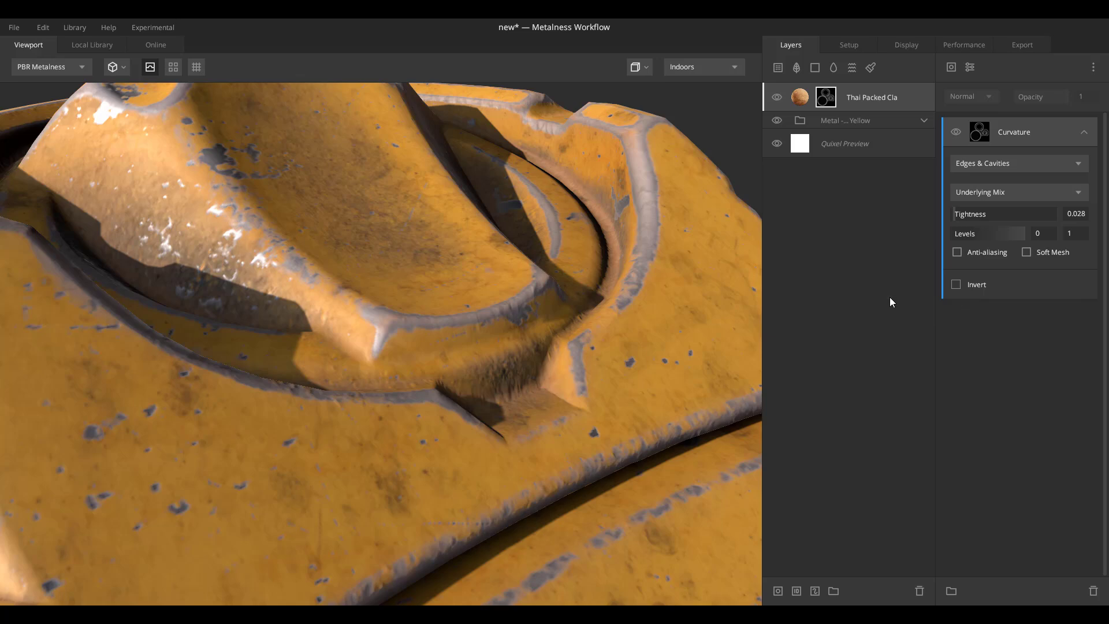
{"action": "scroll", "coordinate": [396, 428], "scroll_direction": "down", "scroll_amount": 5}
{"action": "scroll", "coordinate": [506, 432], "scroll_direction": "up", "scroll_amount": 8}
{"action": "scroll", "coordinate": [578, 430], "scroll_direction": "down", "scroll_amount": 3}
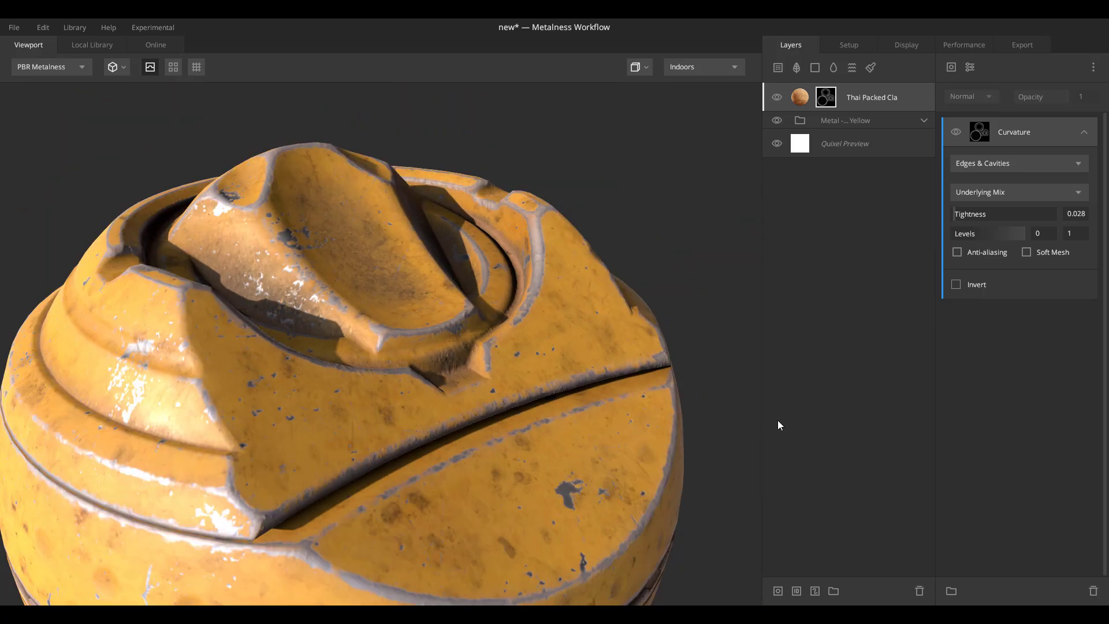
Step: Add a Simplex Noise mask component with Seed 3, Amplitude 5.691 and Frequency 8.867, and place it below the Curvature component
{"action": "left_click", "coordinate": [952, 67]}
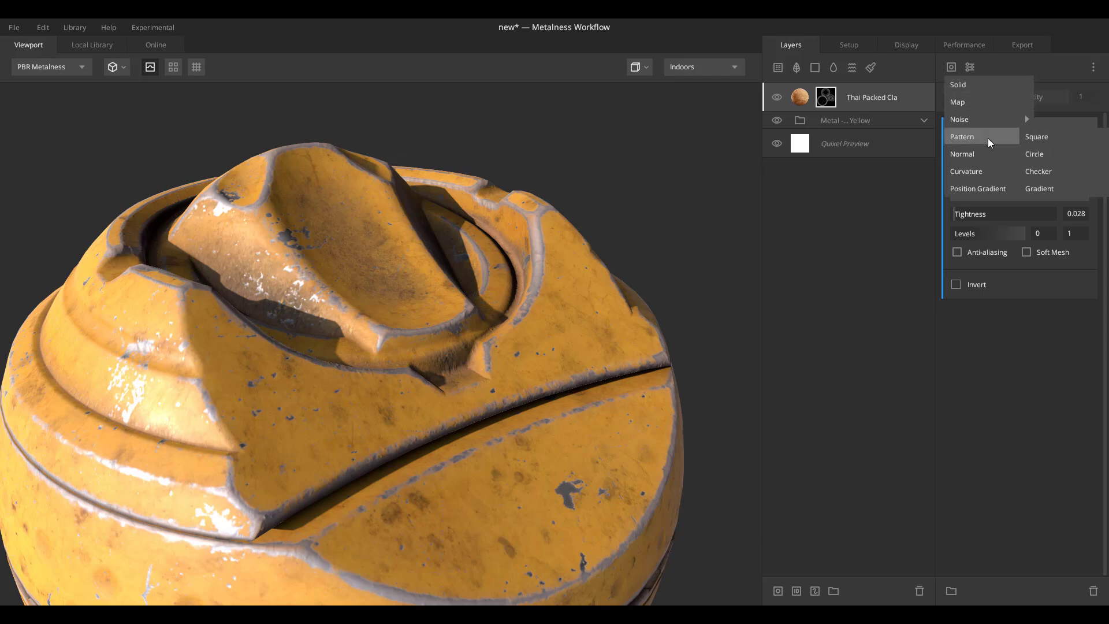
{"action": "mouse_move", "coordinate": [983, 123]}
{"action": "left_click", "coordinate": [1037, 120]}
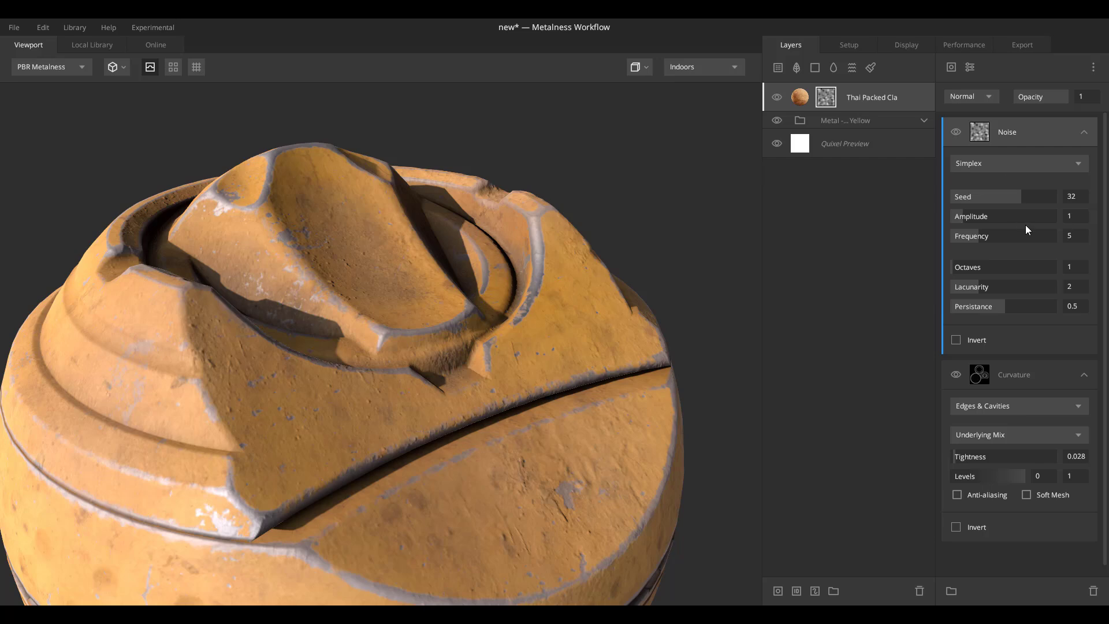
{"action": "mouse_move", "coordinate": [1017, 197]}
{"action": "left_mouse_down"}
{"action": "mouse_move", "coordinate": [970, 197]}
{"action": "mouse_move", "coordinate": [1005, 196]}
{"action": "left_mouse_up"}
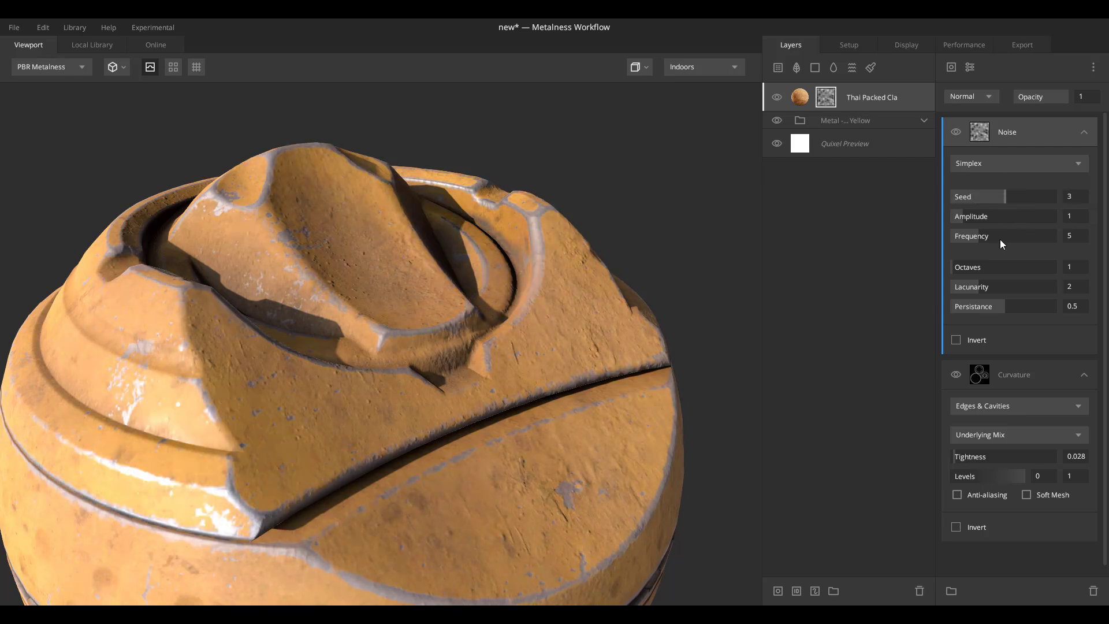
{"action": "left_click_drag", "start_coordinate": [978, 241], "coordinate": [1012, 223]}
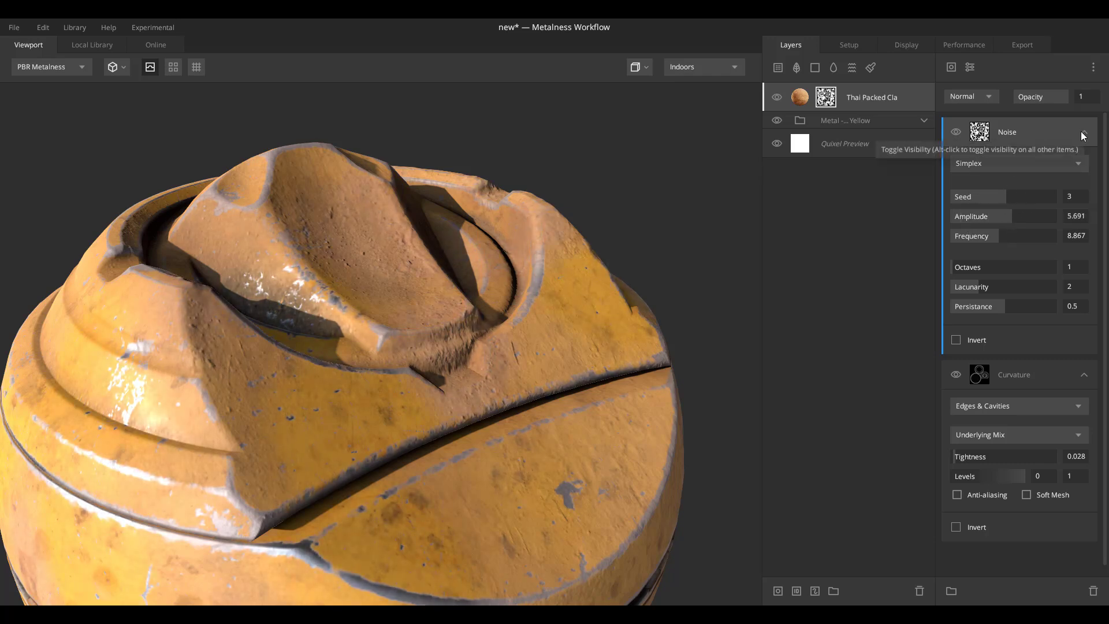
{"action": "left_click_drag", "start_coordinate": [1017, 141], "coordinate": [1006, 410]}
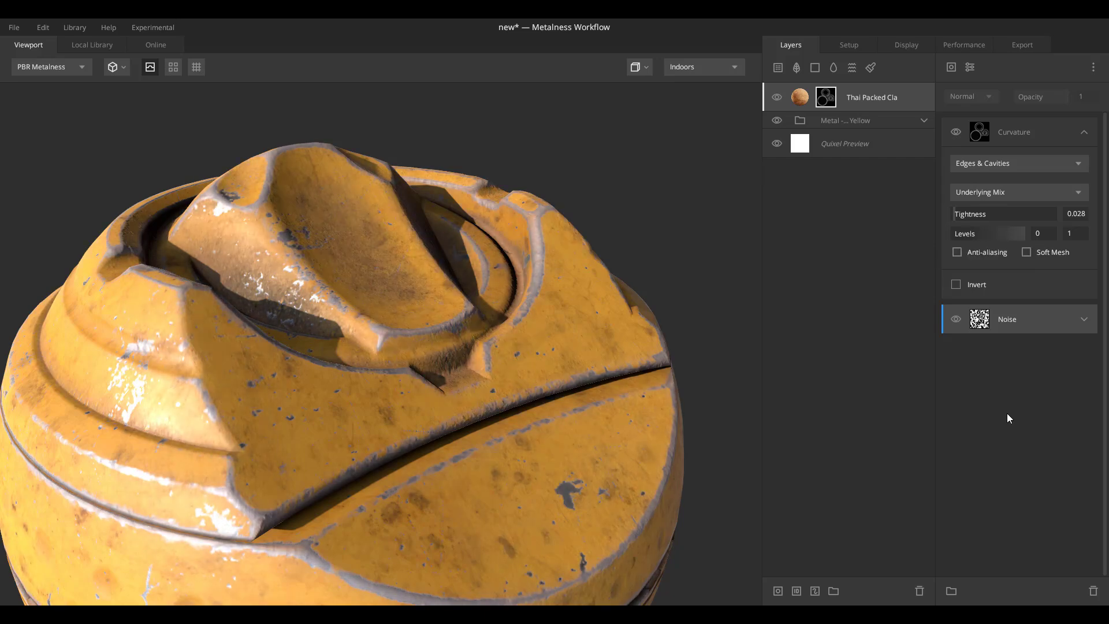
{"action": "scroll", "coordinate": [475, 440], "scroll_direction": "down", "scroll_amount": 5}
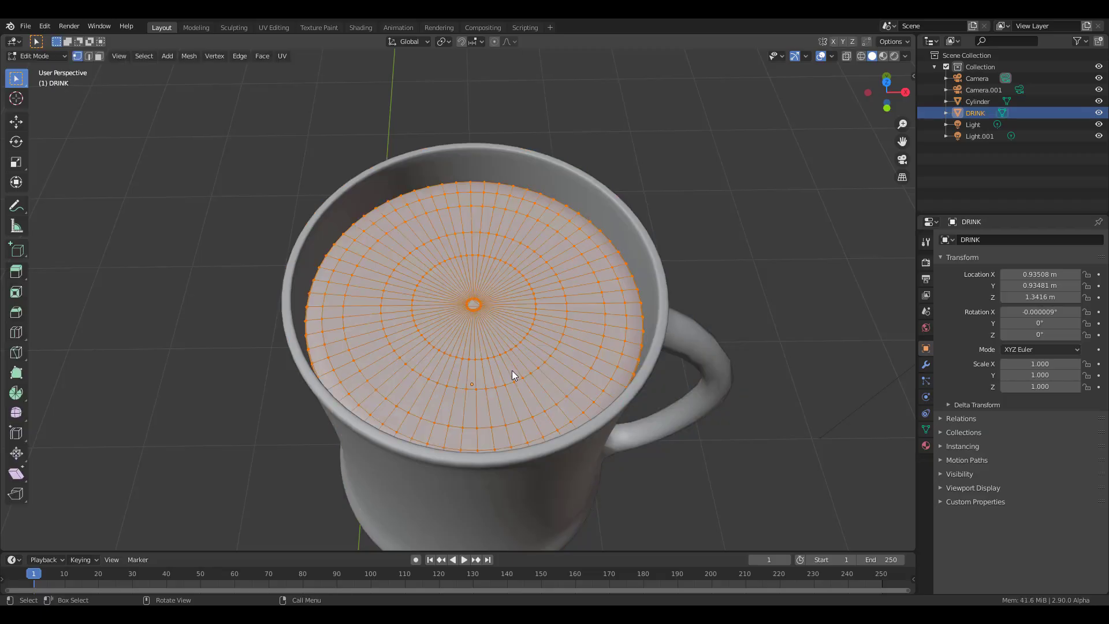
Step: Switch to Blender and show the mug's UV layout in a UV Editor beside the 3D viewport
{"action": "middle_click_drag", "start_coordinate": [510, 372], "coordinate": [343, 330]}
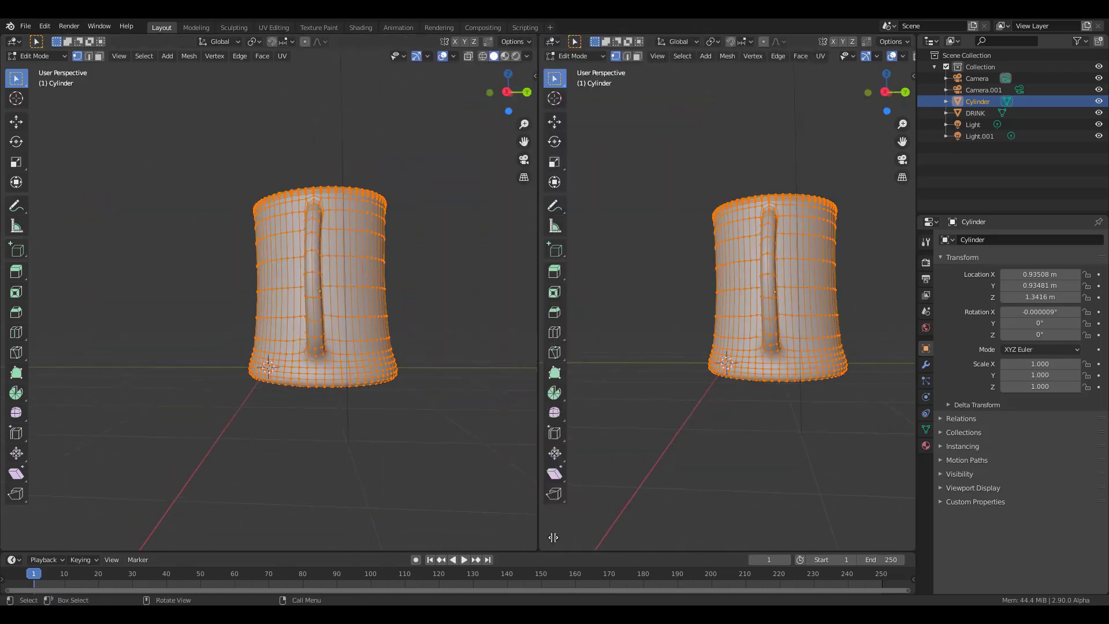
{"action": "left_click", "coordinate": [14, 42]}
{"action": "left_click", "coordinate": [36, 110]}
{"action": "scroll", "coordinate": [280, 249], "scroll_direction": "up", "scroll_amount": 6}
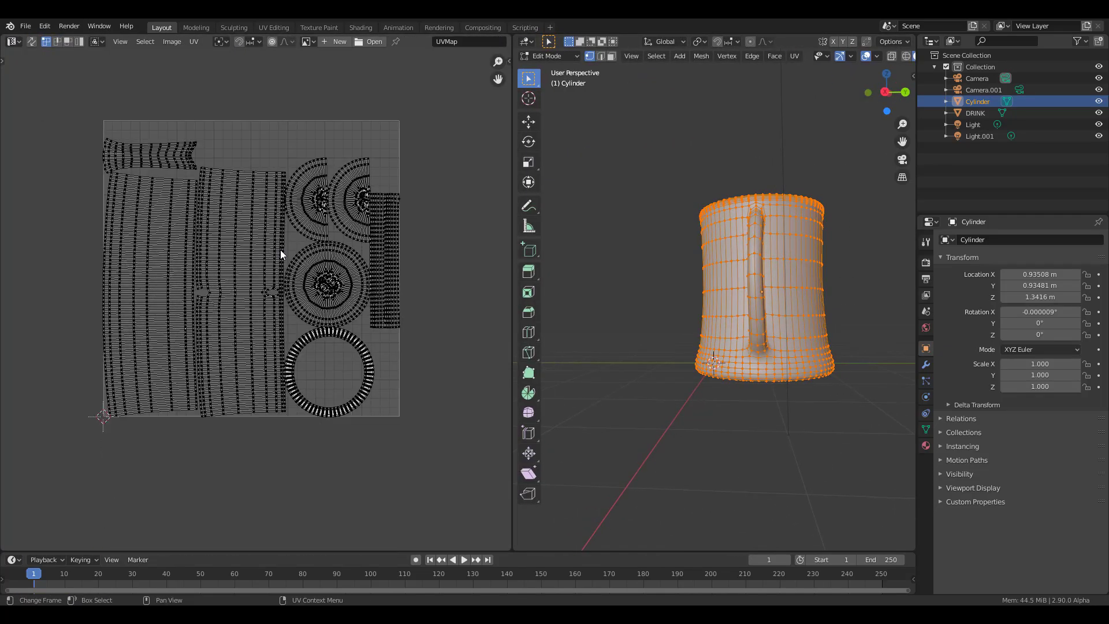
Step: Leave Edit Mode on the mug and add a plane, scaled up to form a ground surface beneath it
{"action": "middle_click_drag", "start_coordinate": [722, 347], "coordinate": [539, 358]}
{"action": "scroll", "coordinate": [693, 370], "scroll_direction": "down", "scroll_amount": 3}
{"action": "key", "text": "Tab"}
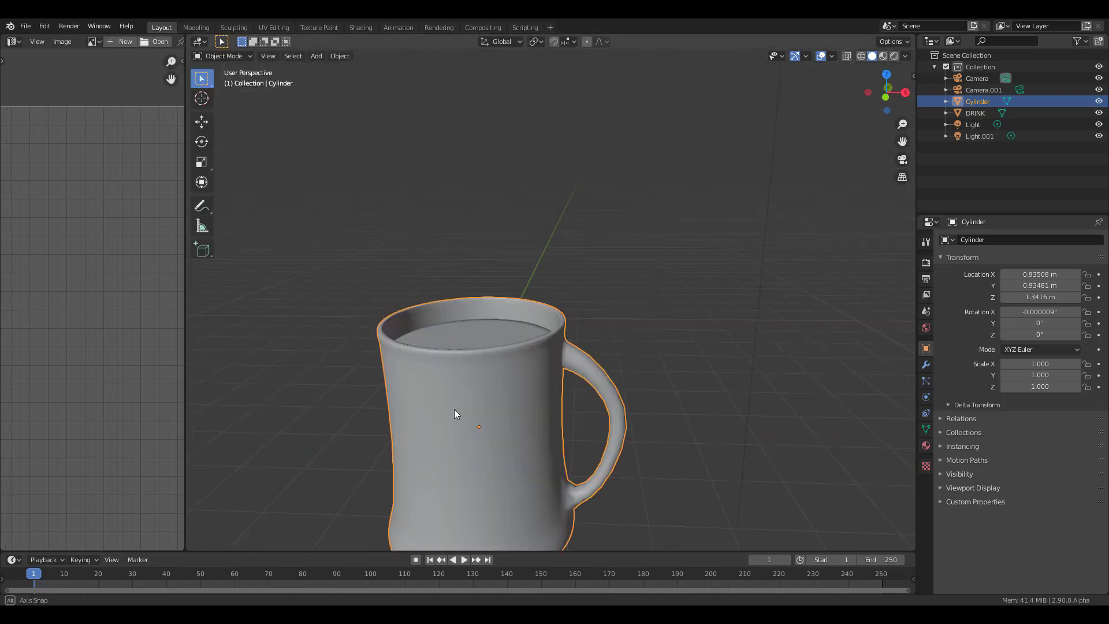
{"action": "mouse_move", "coordinate": [454, 409]}
{"action": "middle_mouse_down"}
{"action": "mouse_move", "coordinate": [479, 394]}
{"action": "mouse_move", "coordinate": [573, 394]}
{"action": "mouse_move", "coordinate": [484, 401]}
{"action": "mouse_move", "coordinate": [497, 450]}
{"action": "middle_mouse_up"}
{"action": "key", "text": "shift+a"}
{"action": "mouse_move", "coordinate": [718, 321]}
{"action": "left_click", "coordinate": [835, 326]}
{"action": "key", "text": "s"}
{"action": "left_click", "coordinate": [891, 438]}
Step: Move the Light.001 lamp to a new position around the mug and inspect the lighting
{"action": "left_click", "coordinate": [980, 135]}
{"action": "key", "text": "g"}
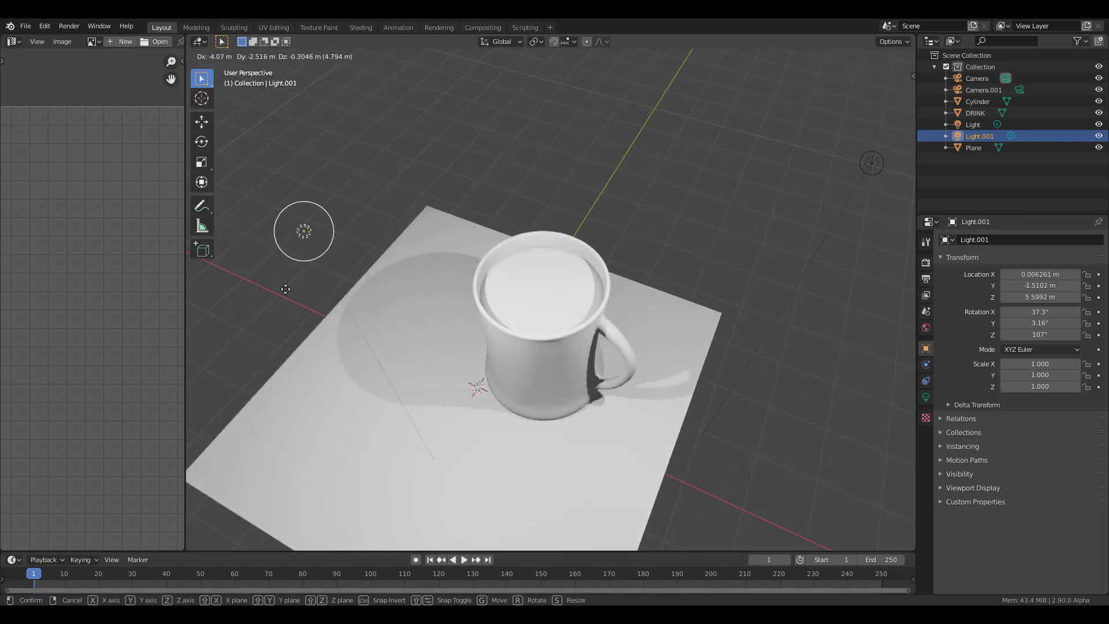
{"action": "left_click", "coordinate": [451, 364]}
{"action": "scroll", "coordinate": [451, 364], "scroll_direction": "up", "scroll_amount": 5}
{"action": "middle_click_drag", "start_coordinate": [482, 342], "coordinate": [696, 389]}
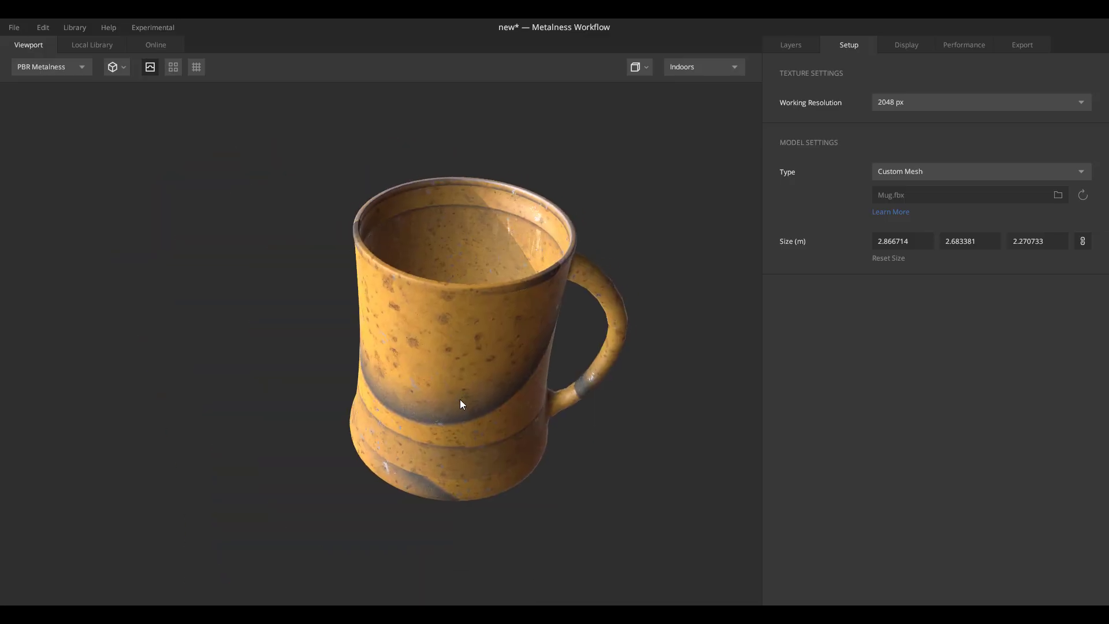
Step: Switch to Quixel Mixer and examine the custom mug mesh along with the display and performance settings
{"action": "left_click_drag", "start_coordinate": [460, 403], "coordinate": [552, 343]}
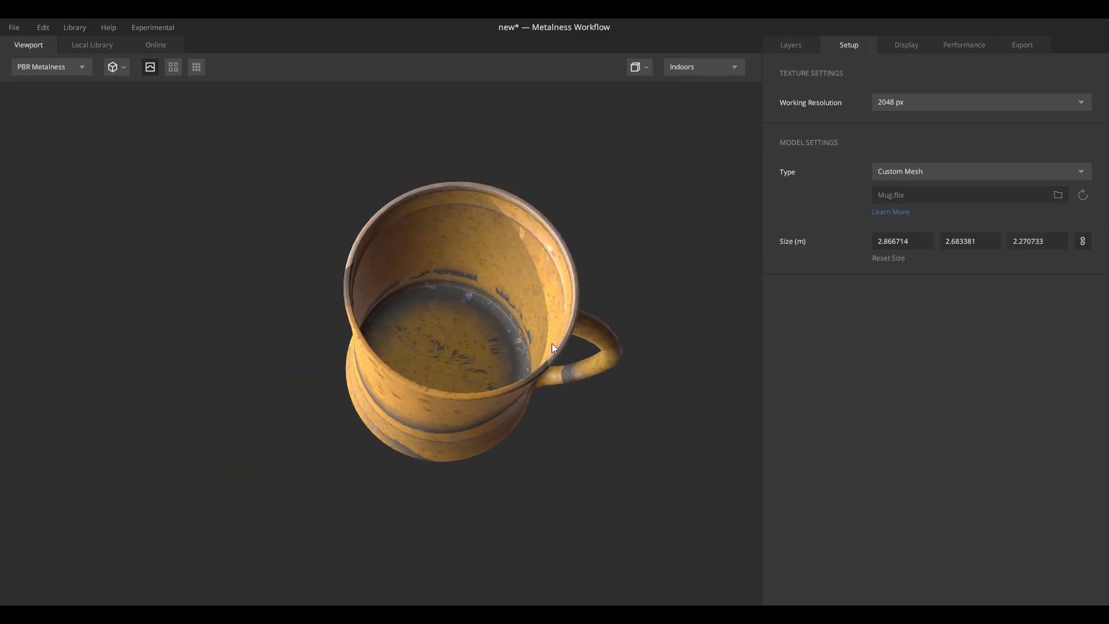
{"action": "scroll", "coordinate": [493, 324], "scroll_direction": "up", "scroll_amount": 5}
{"action": "left_click", "coordinate": [906, 45]}
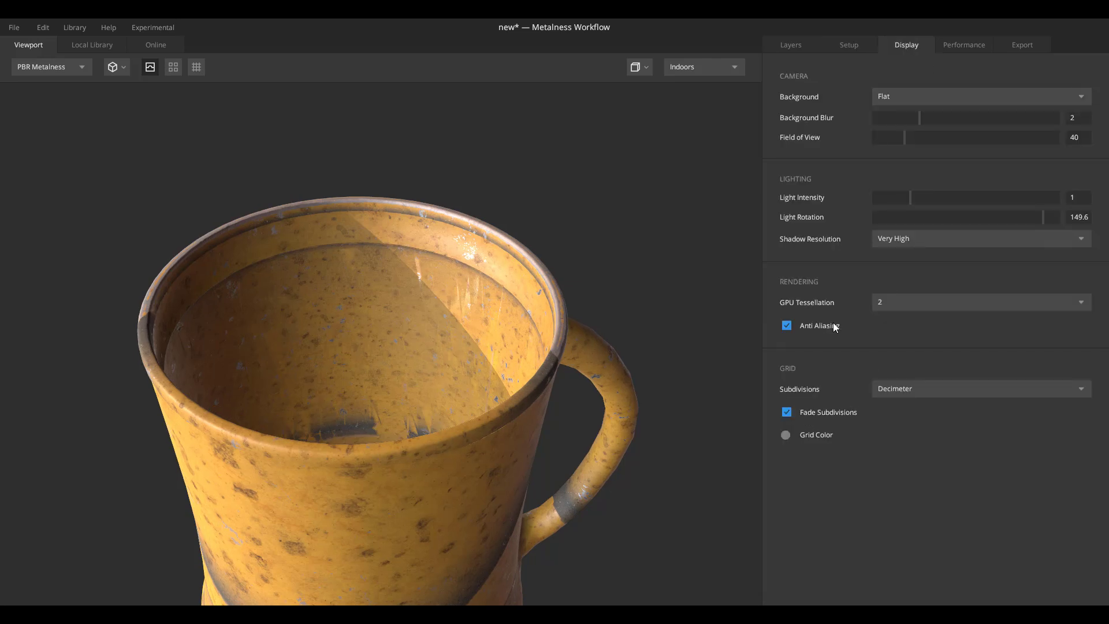
{"action": "left_click", "coordinate": [964, 45]}
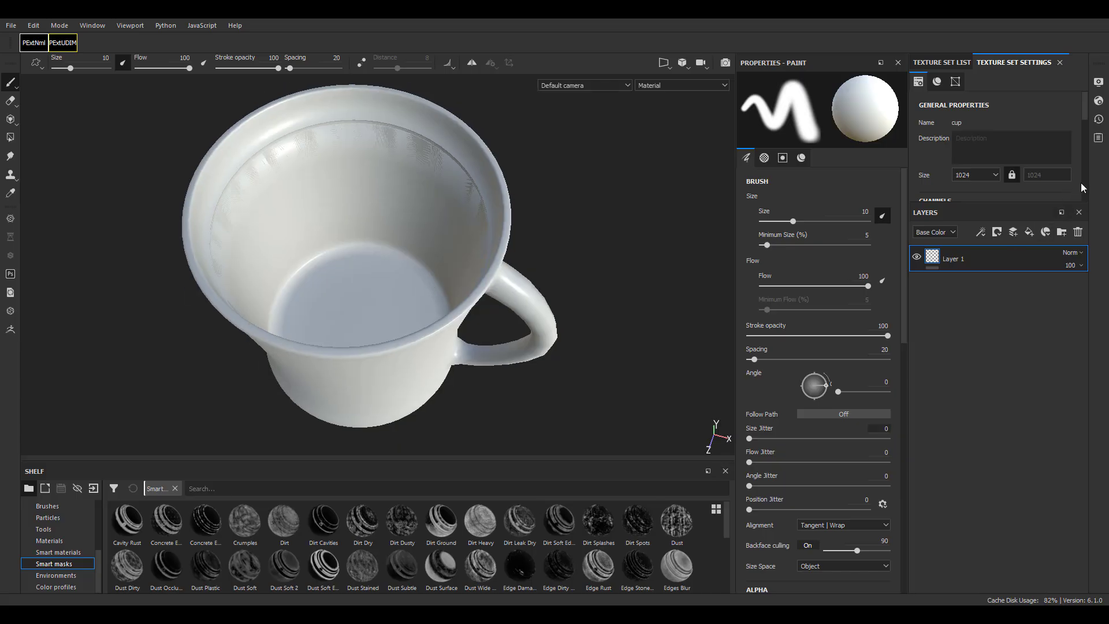
Step: Switch to Substance Painter, set the mug's shader to pbr-metal-rough-with-alpha-test and inspect the mug from other angles
{"action": "left_click", "coordinate": [1099, 102]}
{"action": "left_click", "coordinate": [985, 134]}
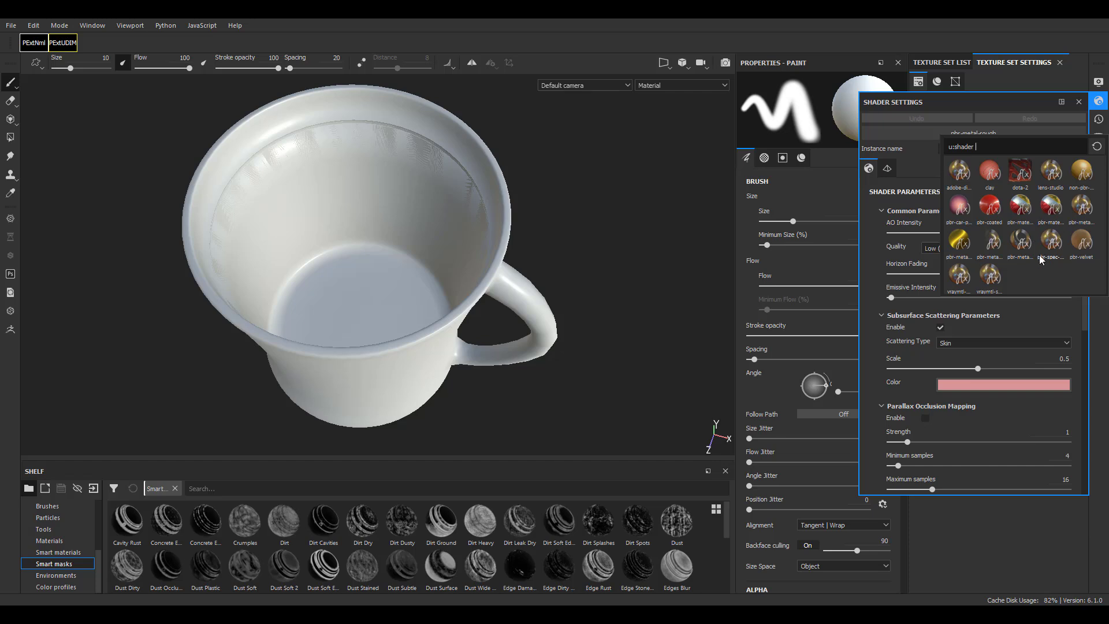
{"action": "left_click", "coordinate": [1021, 240]}
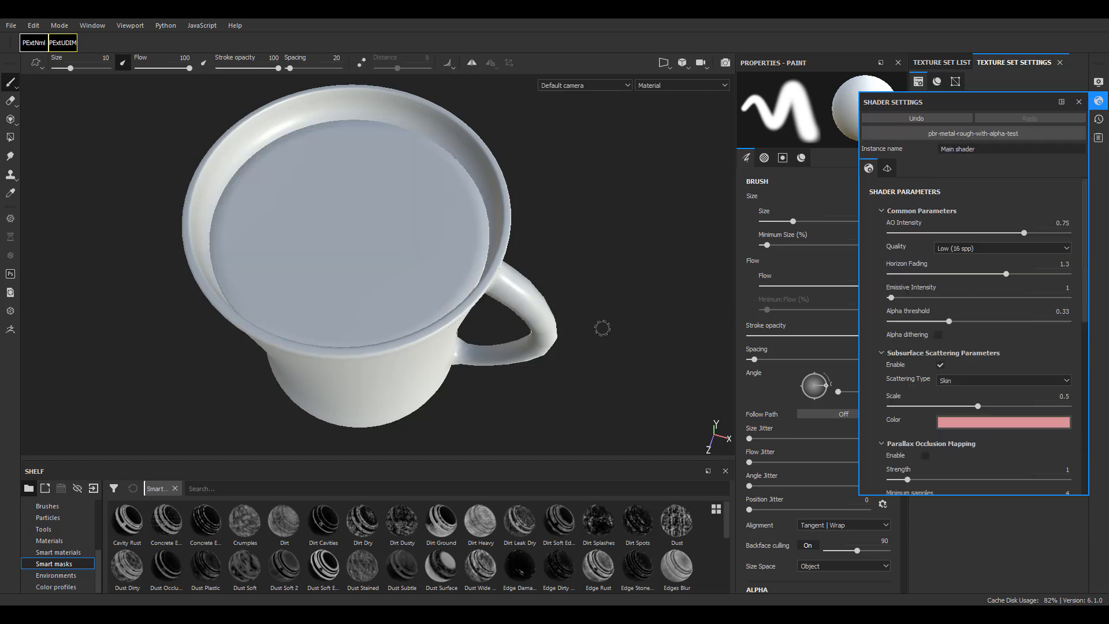
{"action": "left_click_drag", "start_coordinate": [513, 342], "coordinate": [485, 306], "text": "alt"}
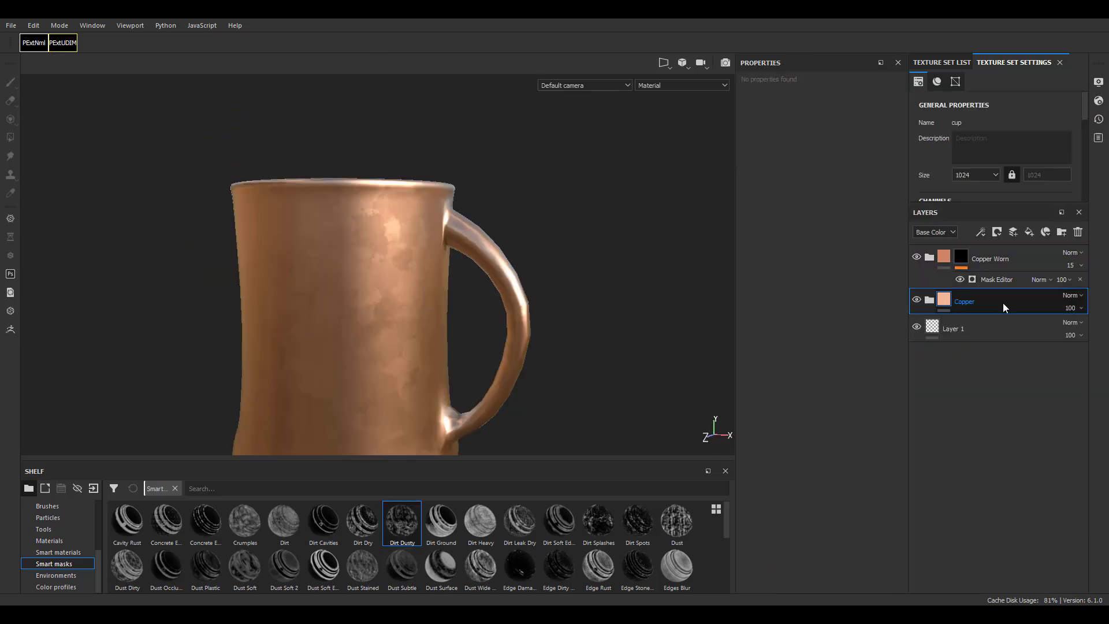
{"action": "left_click_drag", "start_coordinate": [457, 366], "coordinate": [569, 139], "text": "alt"}
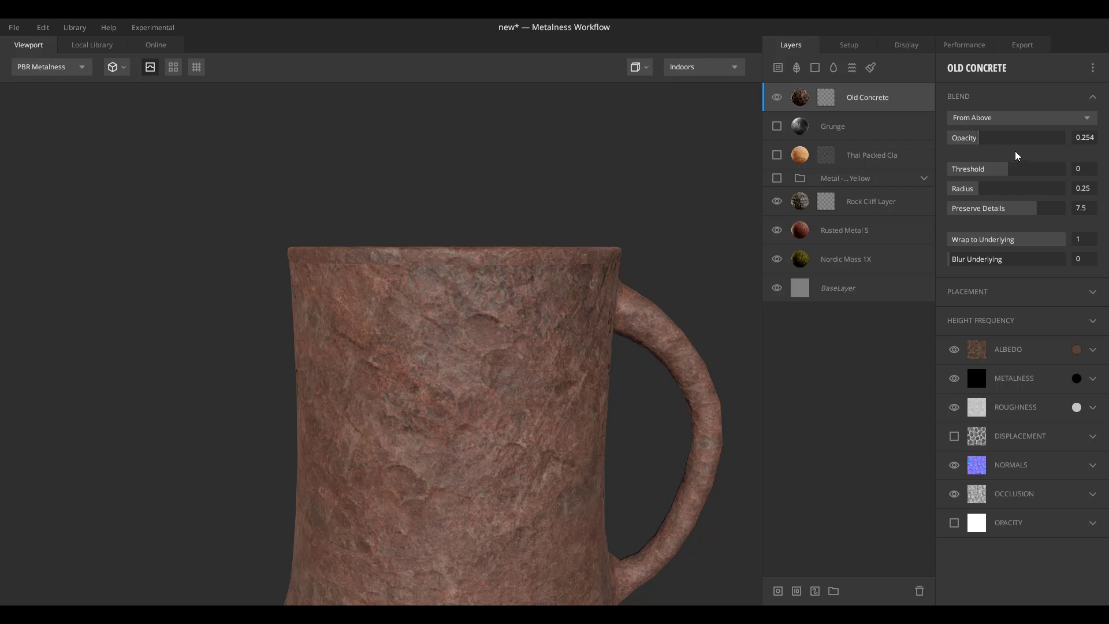
Step: In Quixel Mixer, raise the Old Concrete layer's opacity and set the Rock Cliff layer to From Above blending with opacity 0
{"action": "mouse_move", "coordinate": [976, 141]}
{"action": "left_mouse_down"}
{"action": "mouse_move", "coordinate": [1002, 141]}
{"action": "mouse_move", "coordinate": [964, 141]}
{"action": "mouse_move", "coordinate": [997, 141]}
{"action": "left_mouse_up"}
{"action": "left_click", "coordinate": [858, 209]}
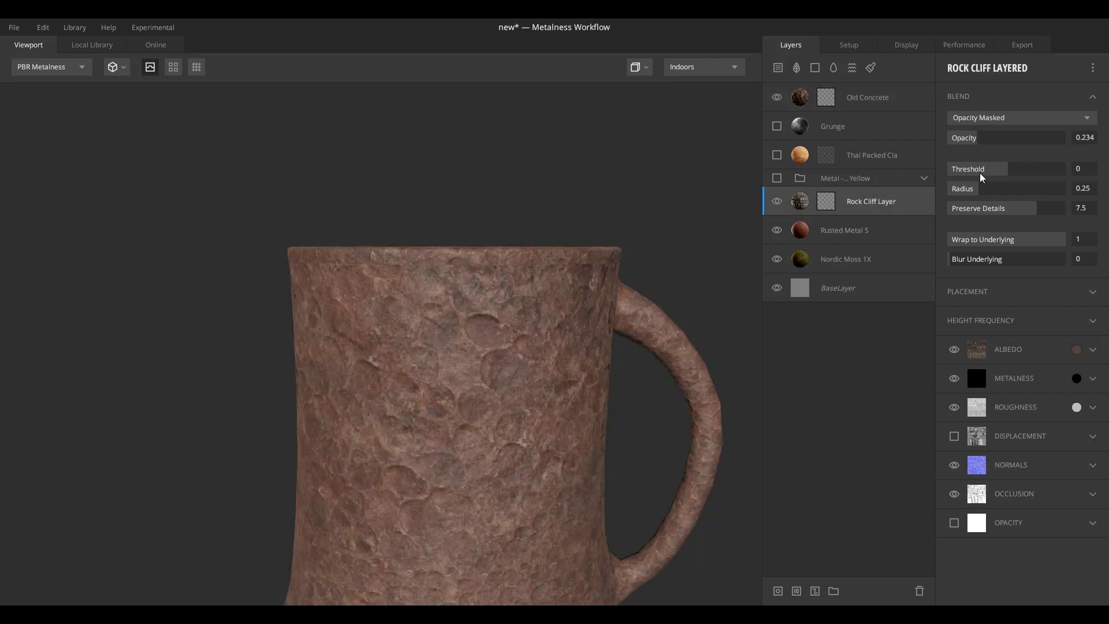
{"action": "left_click", "coordinate": [1044, 118]}
{"action": "left_click", "coordinate": [985, 135]}
{"action": "left_click_drag", "start_coordinate": [985, 144], "coordinate": [958, 149]}
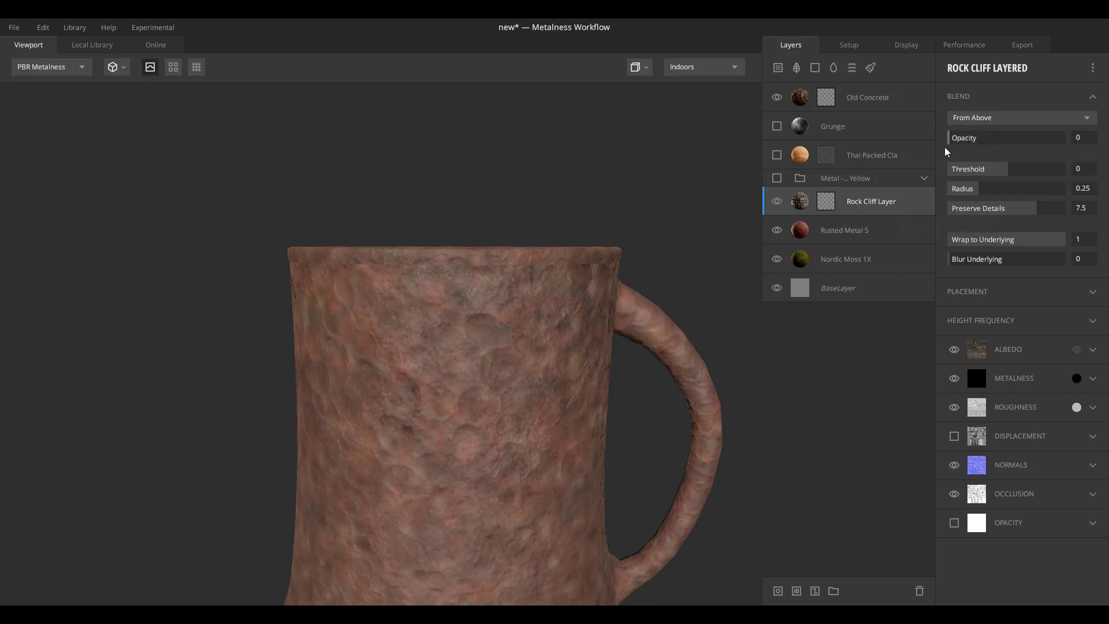
{"action": "scroll", "coordinate": [572, 364], "scroll_direction": "down", "scroll_amount": 5}
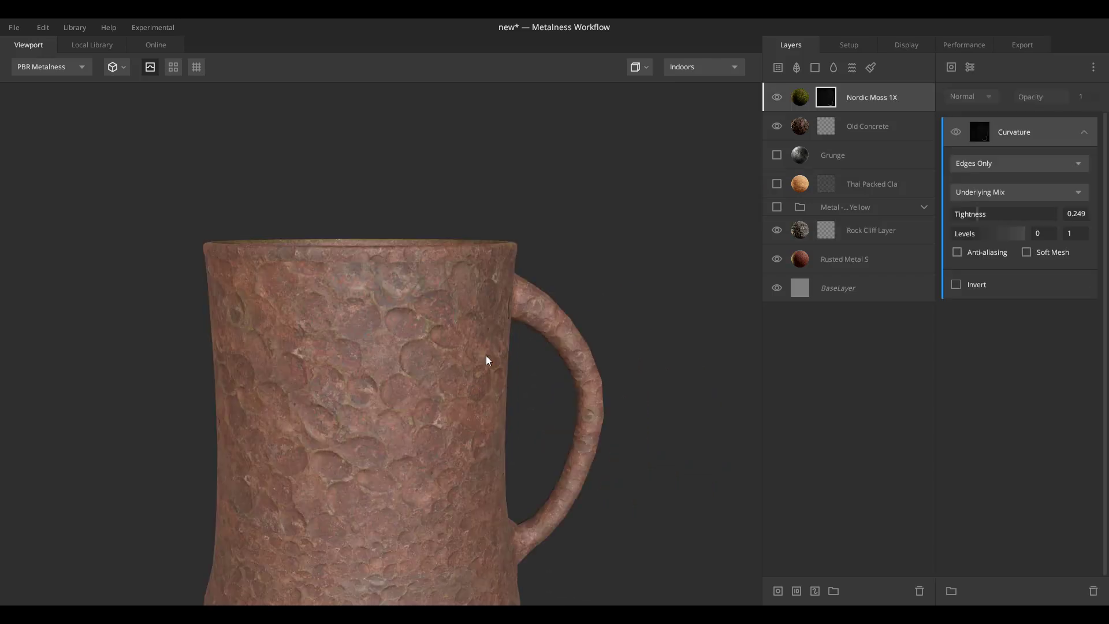
Step: Examine the Nordic Moss layer's edge mask around the mug's rim and try adjusting the Curvature component's levels
{"action": "left_click_drag", "start_coordinate": [486, 355], "coordinate": [448, 391]}
{"action": "scroll", "coordinate": [545, 439], "scroll_direction": "up", "scroll_amount": 3}
{"action": "mouse_move", "coordinate": [1024, 233]}
{"action": "left_mouse_down"}
{"action": "mouse_move", "coordinate": [986, 233]}
{"action": "mouse_move", "coordinate": [1040, 249]}
{"action": "left_mouse_up"}
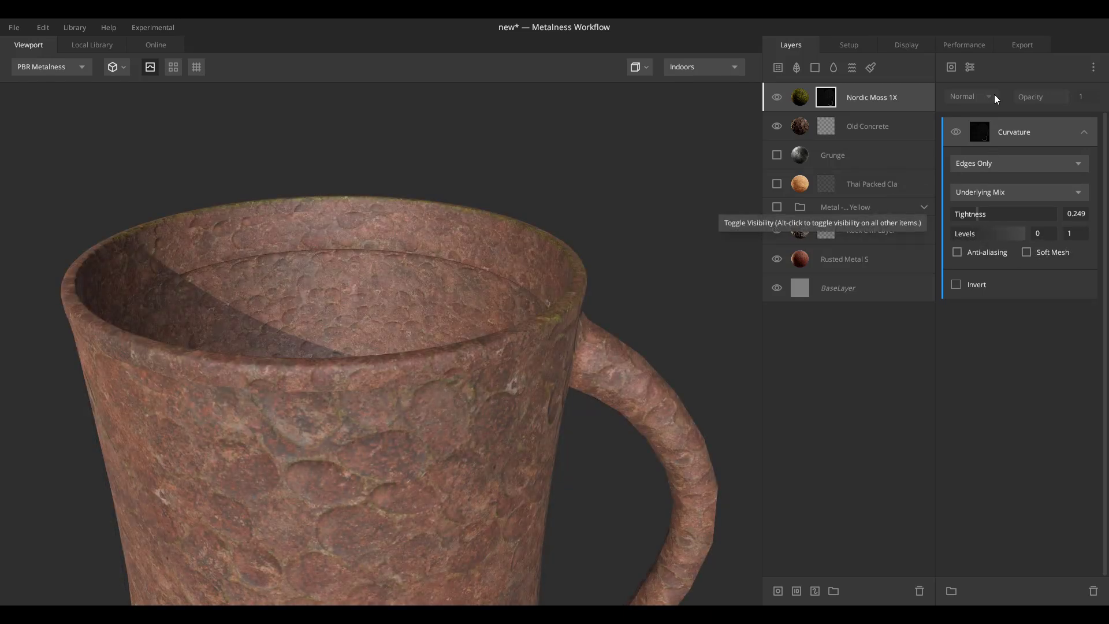
Step: Add a Gradient pattern component to the Nordic Moss layer's mask, setting its tilt to 0 and turning its direction
{"action": "left_click", "coordinate": [951, 68]}
{"action": "mouse_move", "coordinate": [980, 139]}
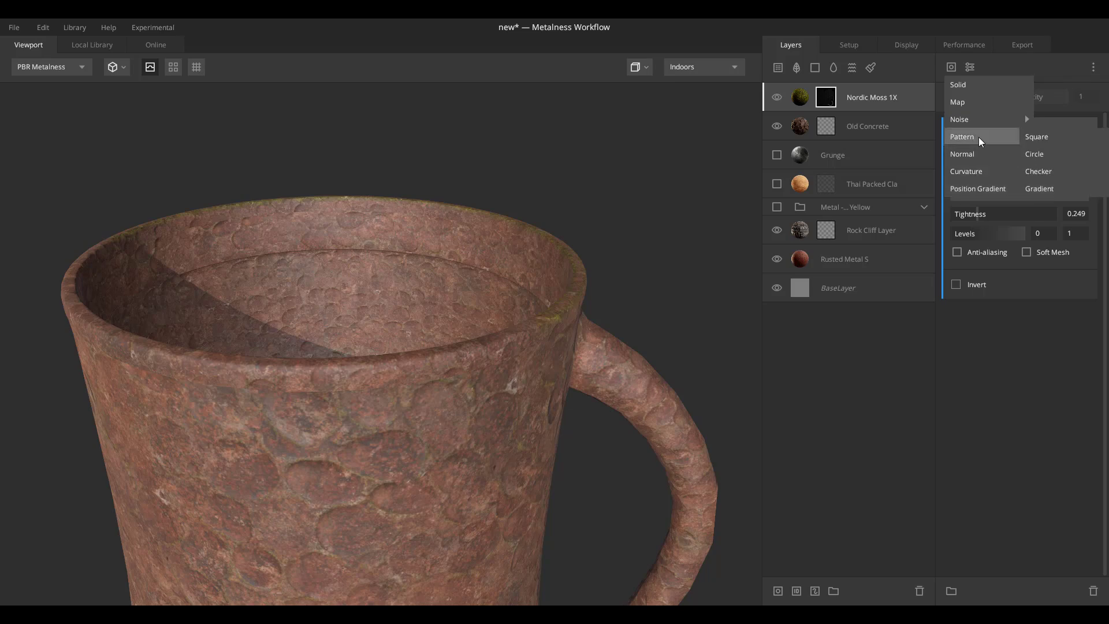
{"action": "left_click", "coordinate": [1042, 192]}
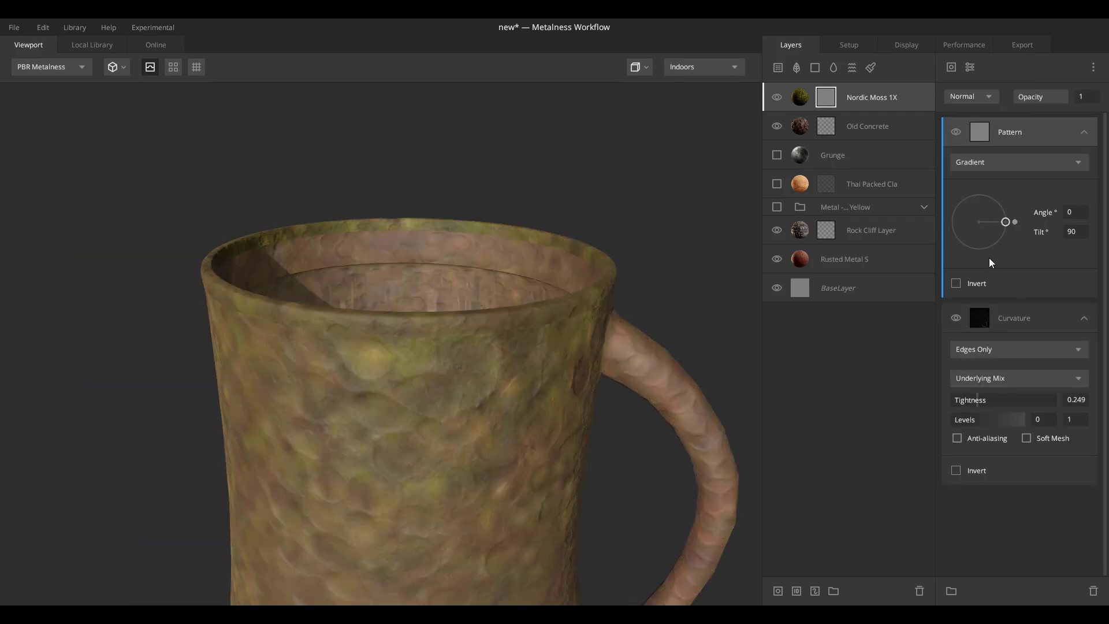
{"action": "left_click", "coordinate": [979, 222]}
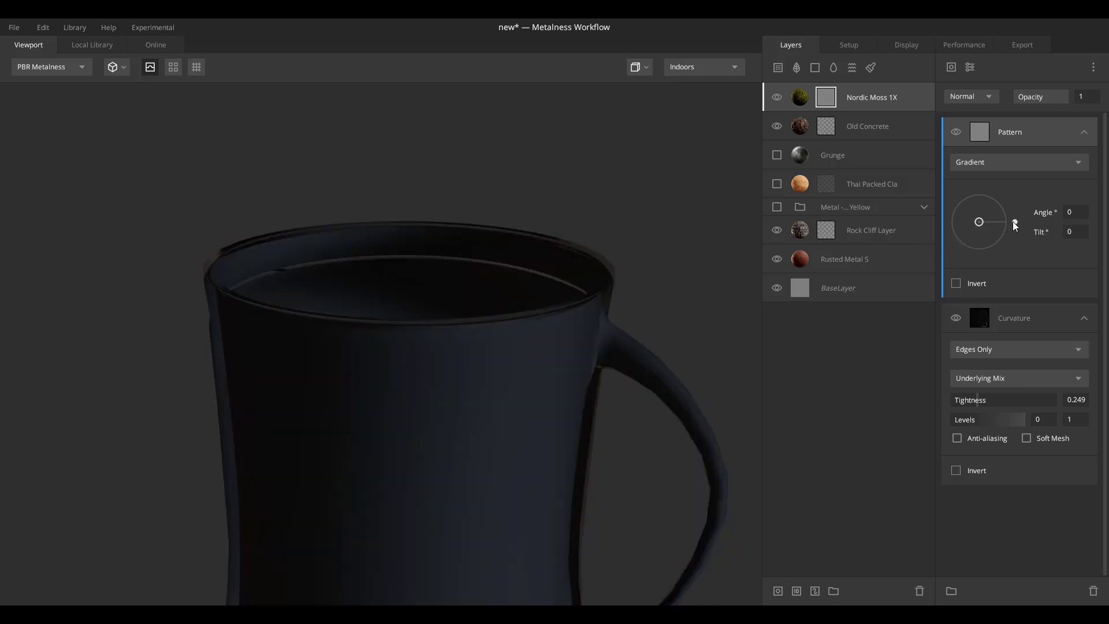
{"action": "left_click_drag", "start_coordinate": [1014, 222], "coordinate": [976, 286]}
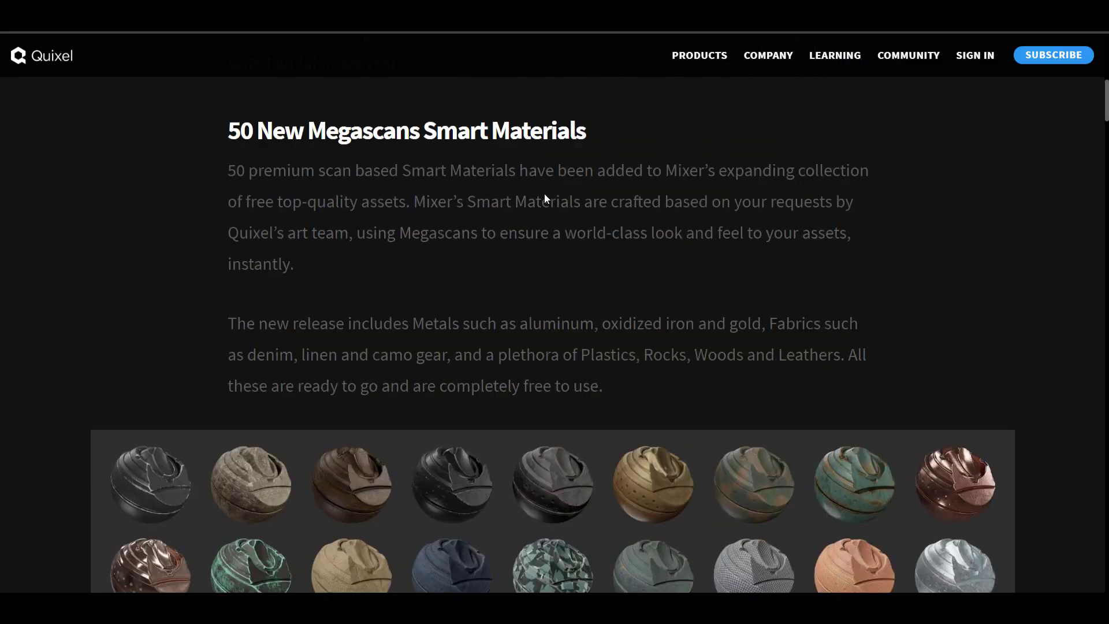
Step: Switch to the Quixel Mixer 2020.1.2 announcement page and read about the new Smart Materials, smarter downloads and the Asset Manager
{"action": "scroll", "coordinate": [544, 193], "scroll_direction": "down", "scroll_amount": 5}
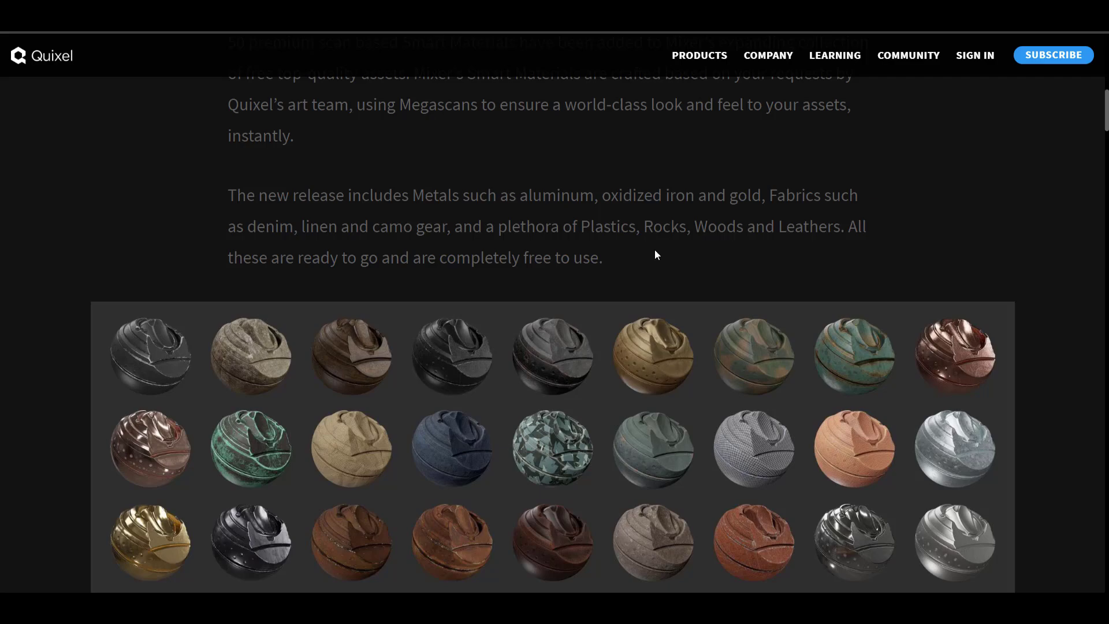
{"action": "scroll", "coordinate": [655, 254], "scroll_direction": "down", "scroll_amount": 4}
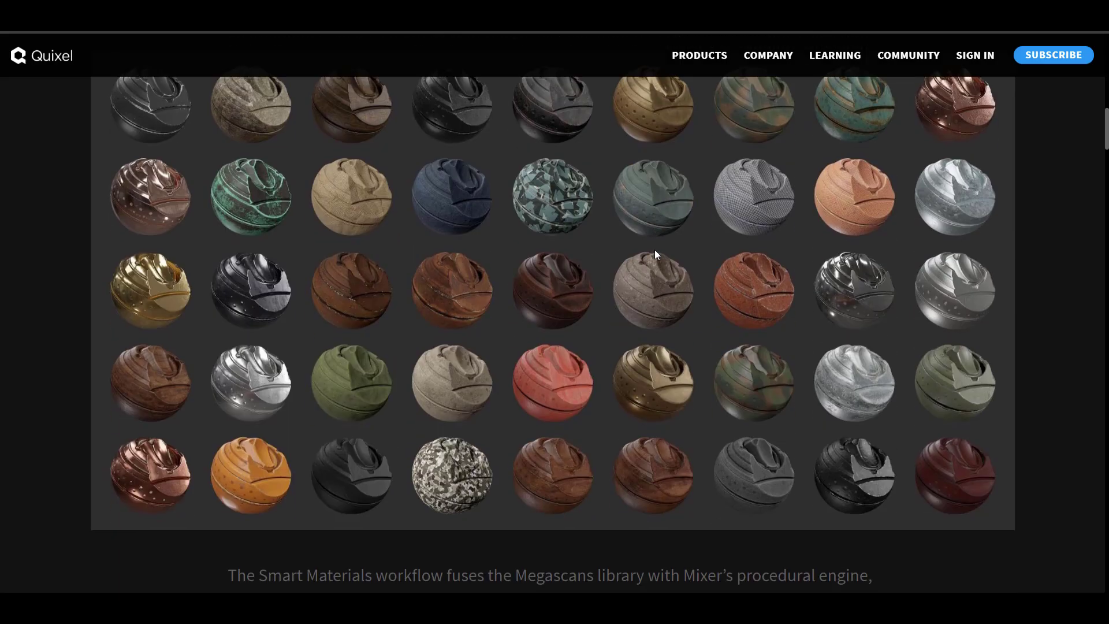
{"action": "scroll", "coordinate": [655, 255], "scroll_direction": "down", "scroll_amount": 4}
{"action": "scroll", "coordinate": [655, 255], "scroll_direction": "down", "scroll_amount": 3}
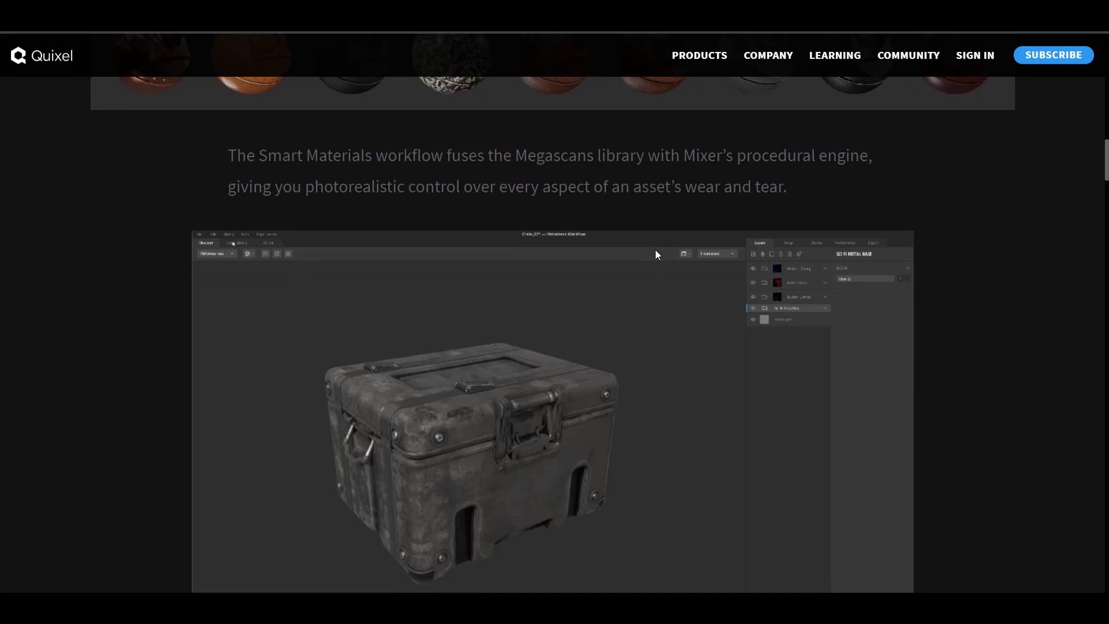
{"action": "scroll", "coordinate": [655, 254], "scroll_direction": "down", "scroll_amount": 4}
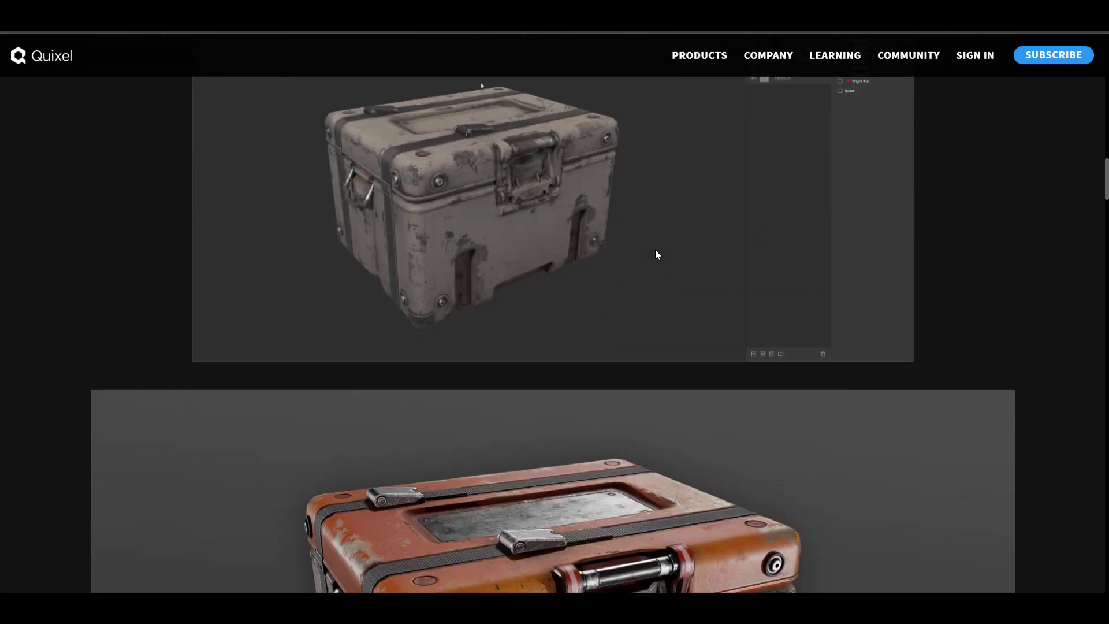
{"action": "scroll", "coordinate": [655, 254], "scroll_direction": "down", "scroll_amount": 3}
{"action": "scroll", "coordinate": [656, 254], "scroll_direction": "down", "scroll_amount": 7}
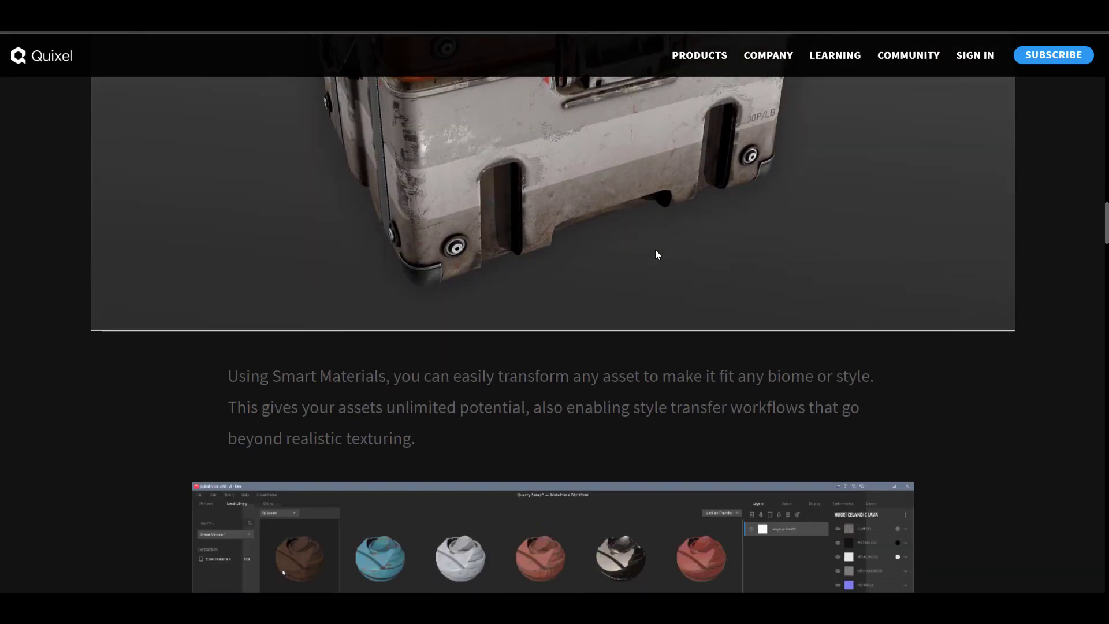
{"action": "scroll", "coordinate": [655, 254], "scroll_direction": "down", "scroll_amount": 4}
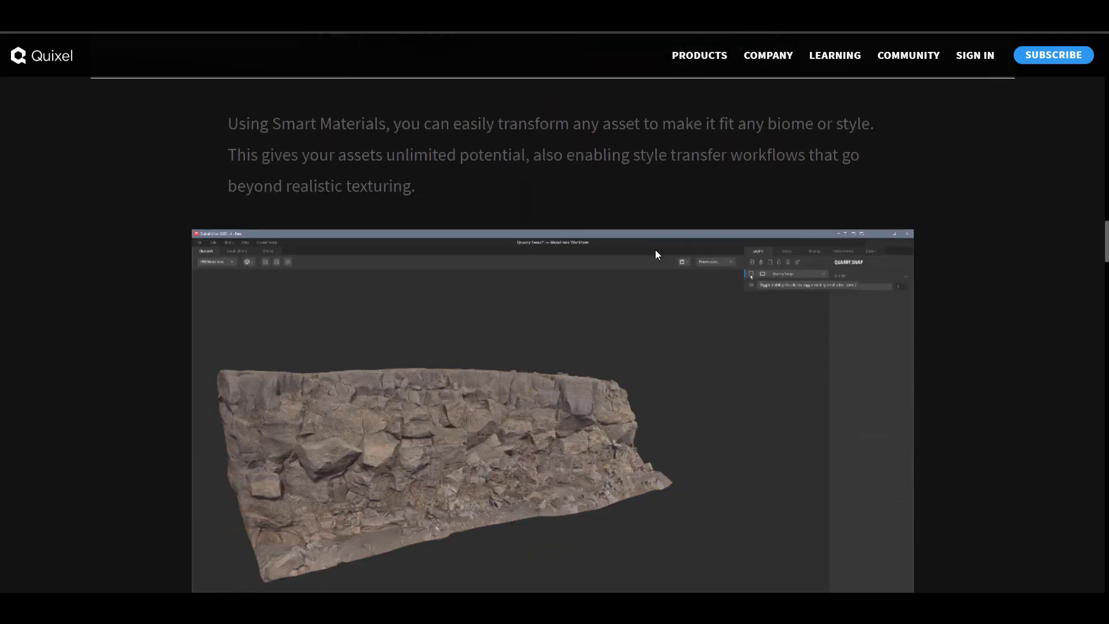
{"action": "scroll", "coordinate": [655, 254], "scroll_direction": "down", "scroll_amount": 15}
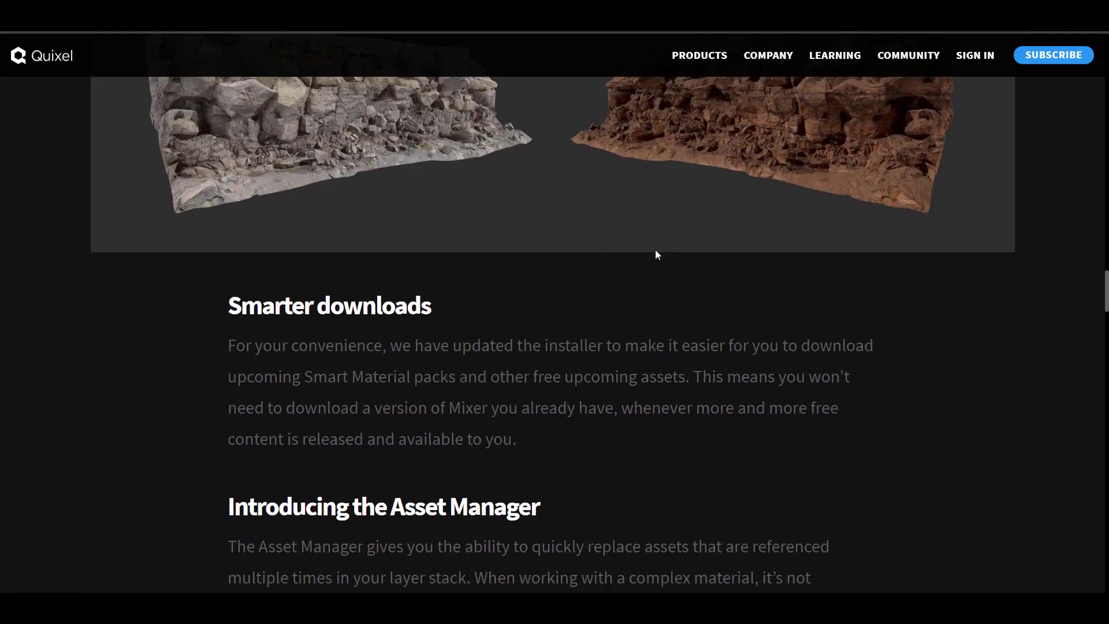
{"action": "scroll", "coordinate": [655, 252], "scroll_direction": "down", "scroll_amount": 10}
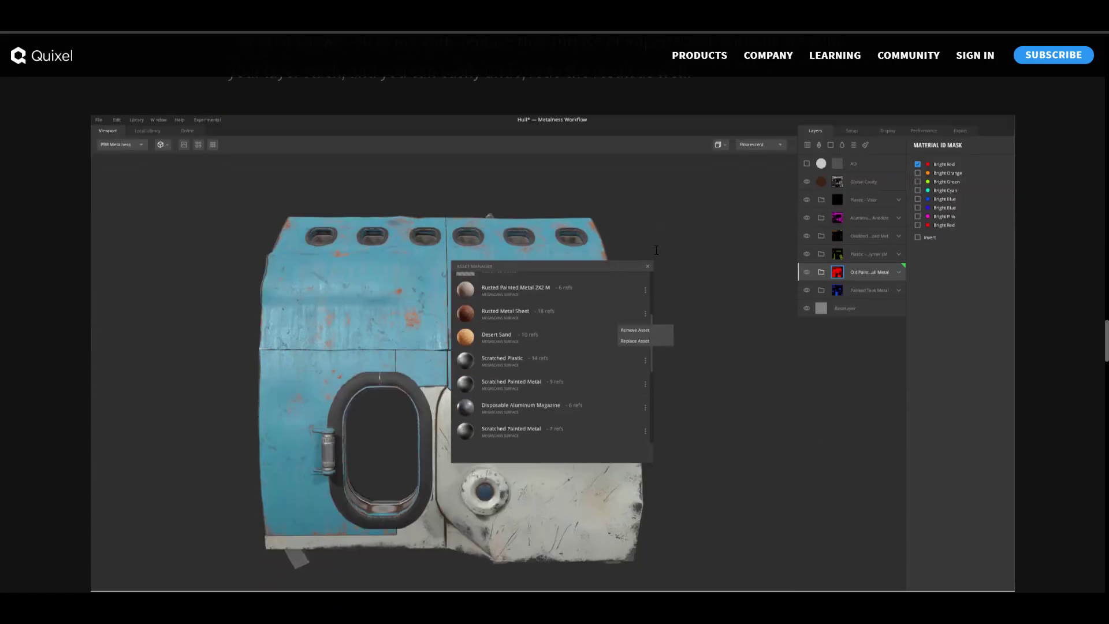
{"action": "scroll", "coordinate": [656, 250], "scroll_direction": "down", "scroll_amount": 20}
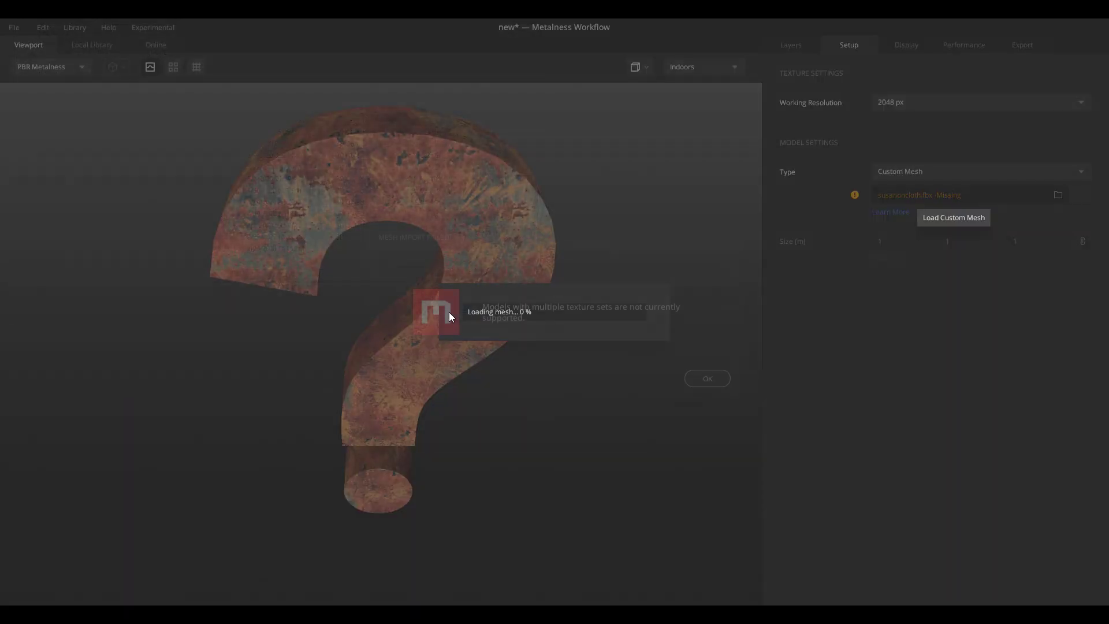
Step: Switch to Quixel Mixer, dismiss the mesh import message and change the model type to Plane
{"action": "left_click_drag", "start_coordinate": [449, 312], "coordinate": [449, 312]}
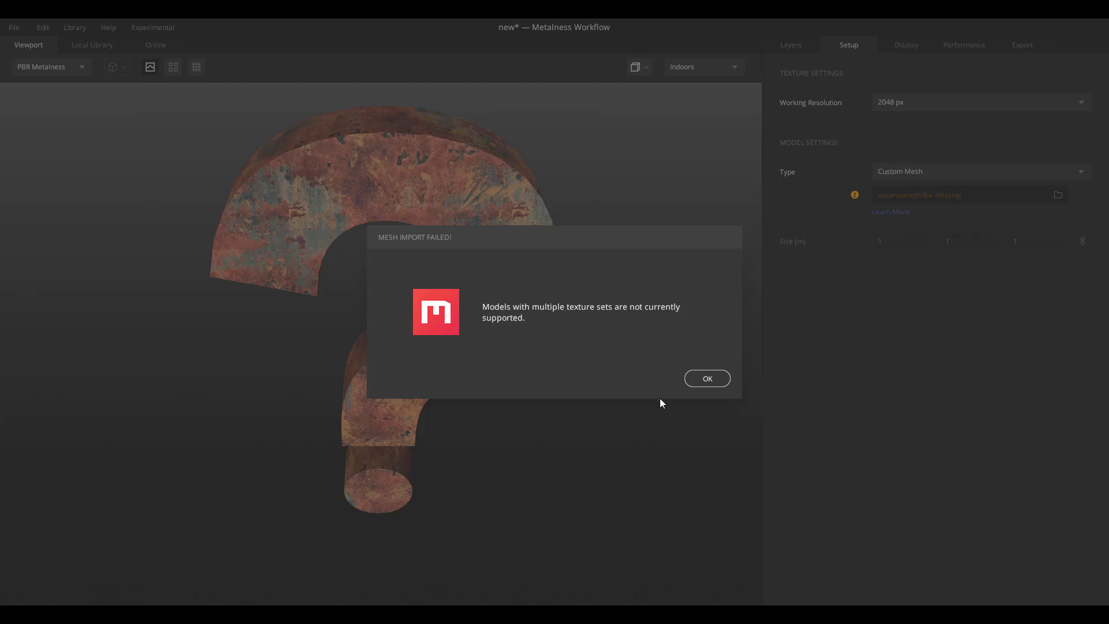
{"action": "left_click", "coordinate": [704, 379]}
{"action": "left_click", "coordinate": [913, 170]}
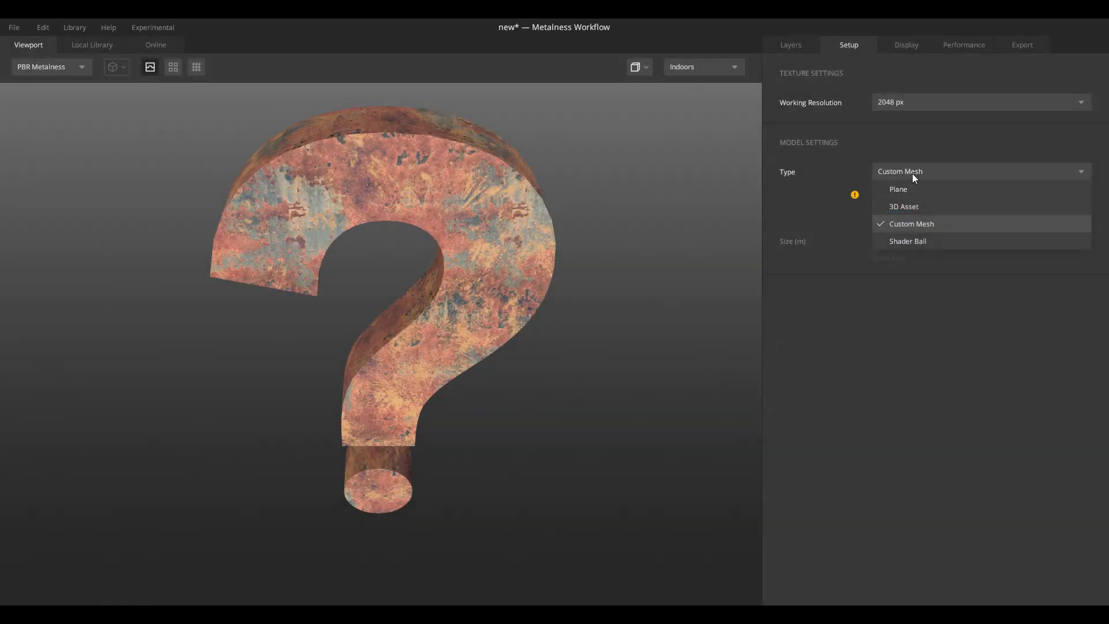
{"action": "left_click", "coordinate": [910, 189]}
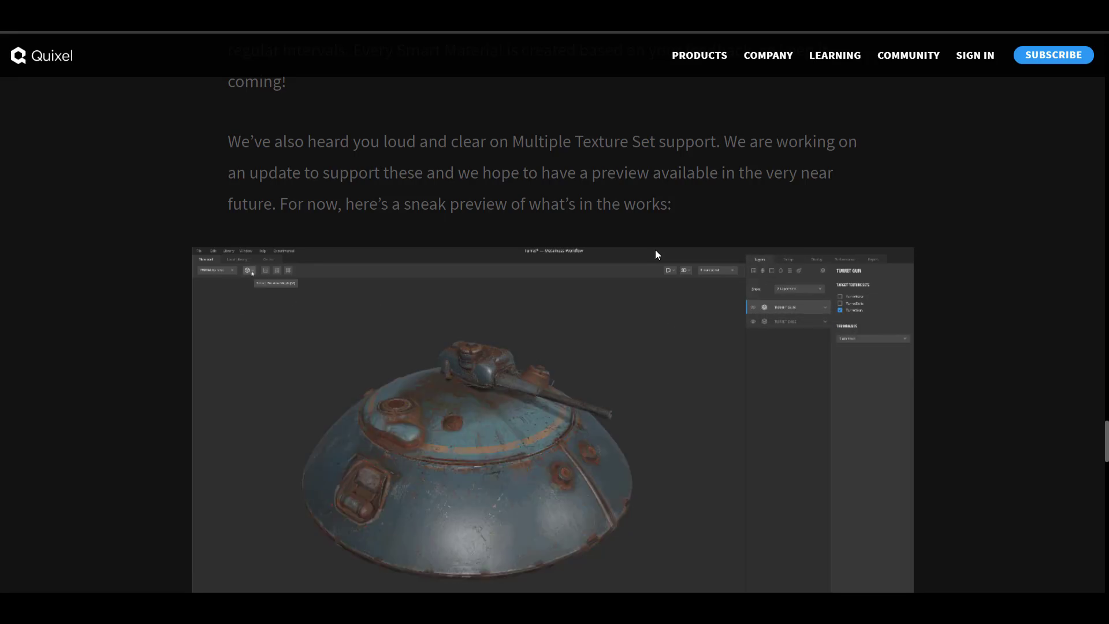
Step: Return to the Mixer 2020.1.2 announcement page, read the section on Multiple Texture Set support and review the article back to its title
{"action": "scroll", "coordinate": [655, 252], "scroll_direction": "down", "scroll_amount": 7}
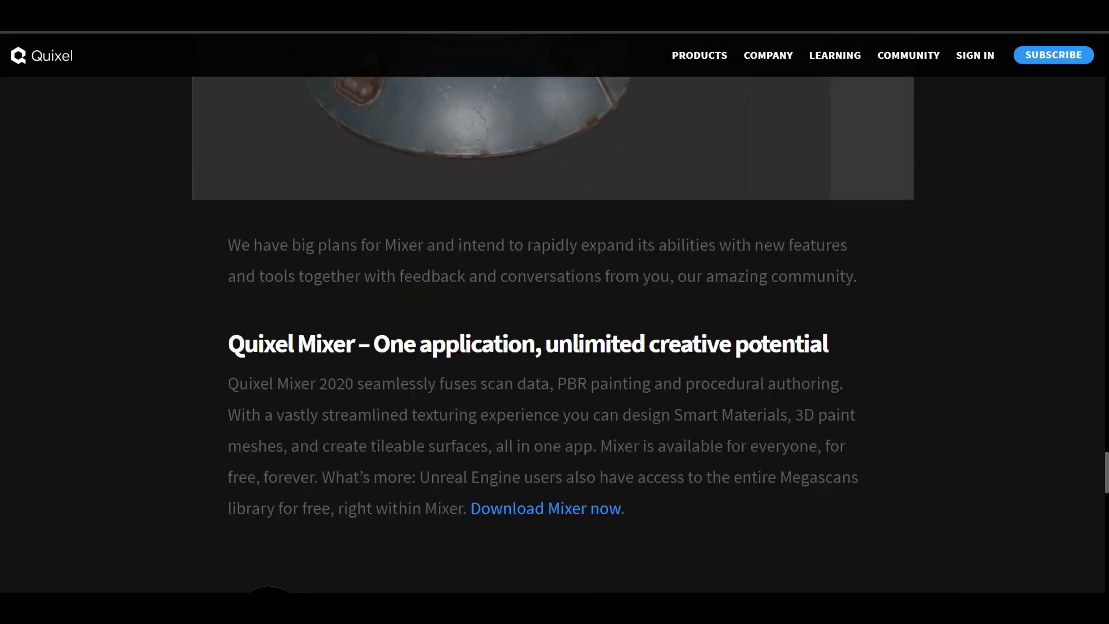
{"action": "scroll", "coordinate": [667, 307], "scroll_direction": "up", "scroll_amount": 20}
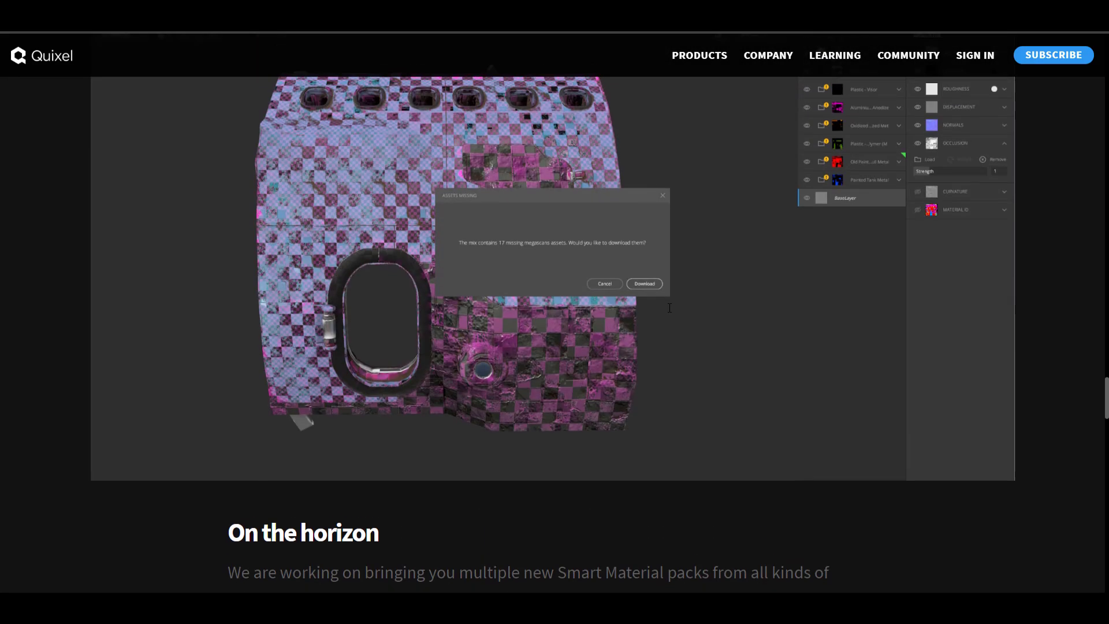
{"action": "scroll", "coordinate": [669, 308], "scroll_direction": "up", "scroll_amount": 15}
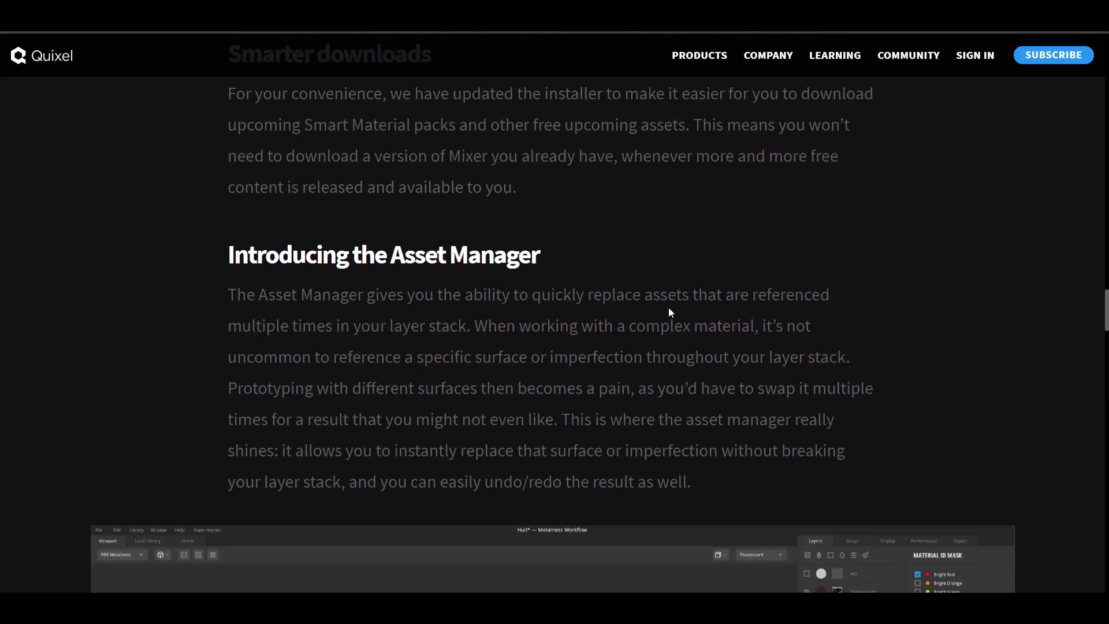
{"action": "scroll", "coordinate": [669, 312], "scroll_direction": "up", "scroll_amount": 15}
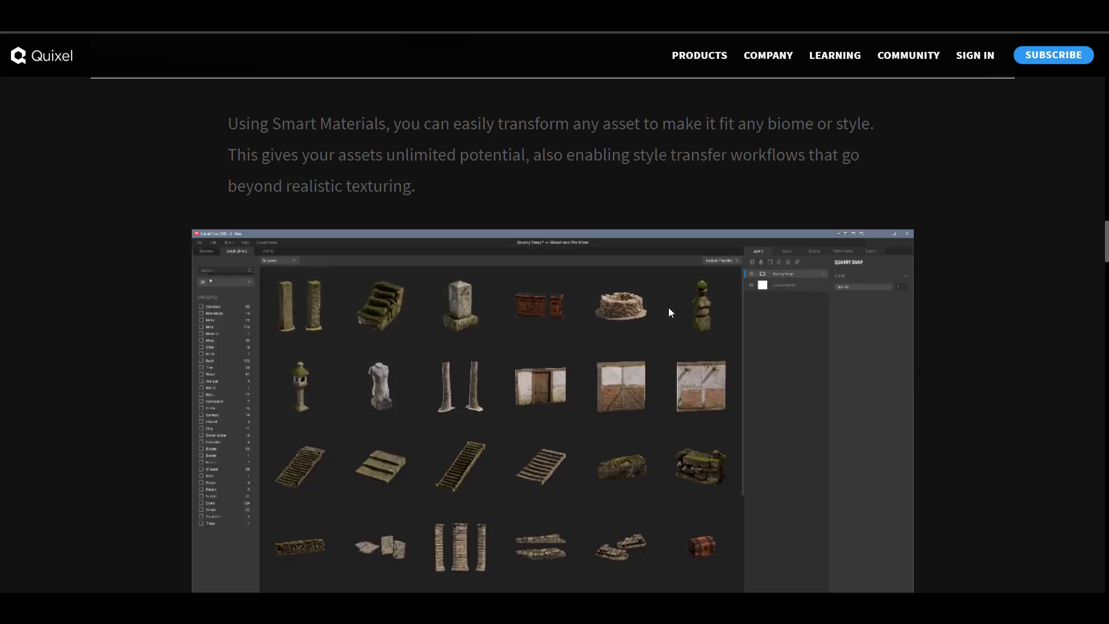
{"action": "scroll", "coordinate": [648, 285], "scroll_direction": "up", "scroll_amount": 10}
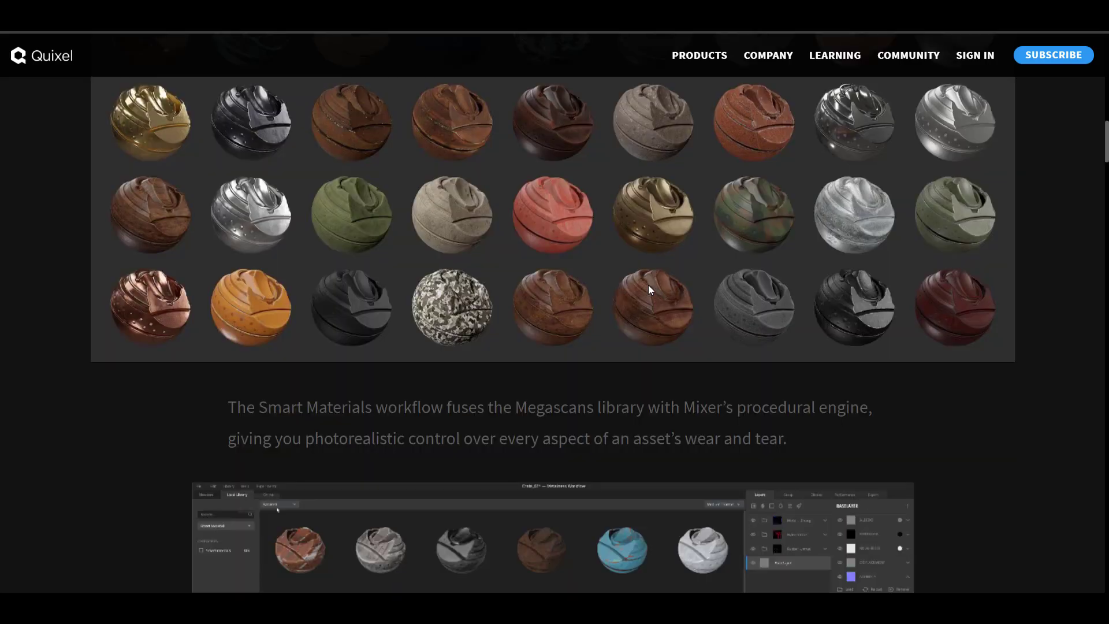
{"action": "scroll", "coordinate": [648, 285], "scroll_direction": "up", "scroll_amount": 5}
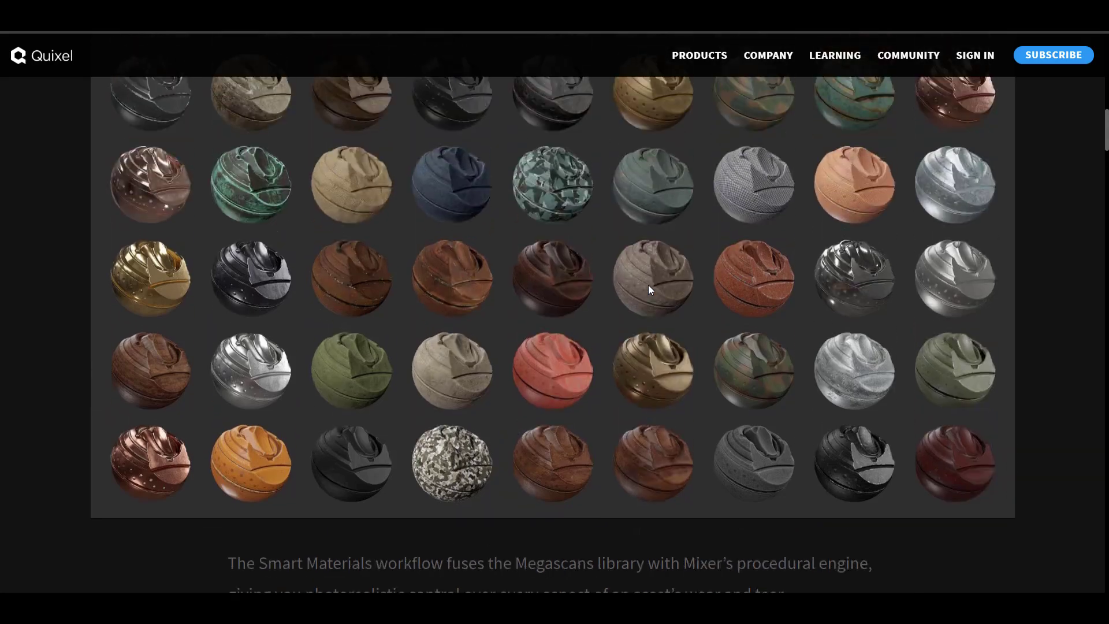
{"action": "scroll", "coordinate": [648, 286], "scroll_direction": "up", "scroll_amount": 13}
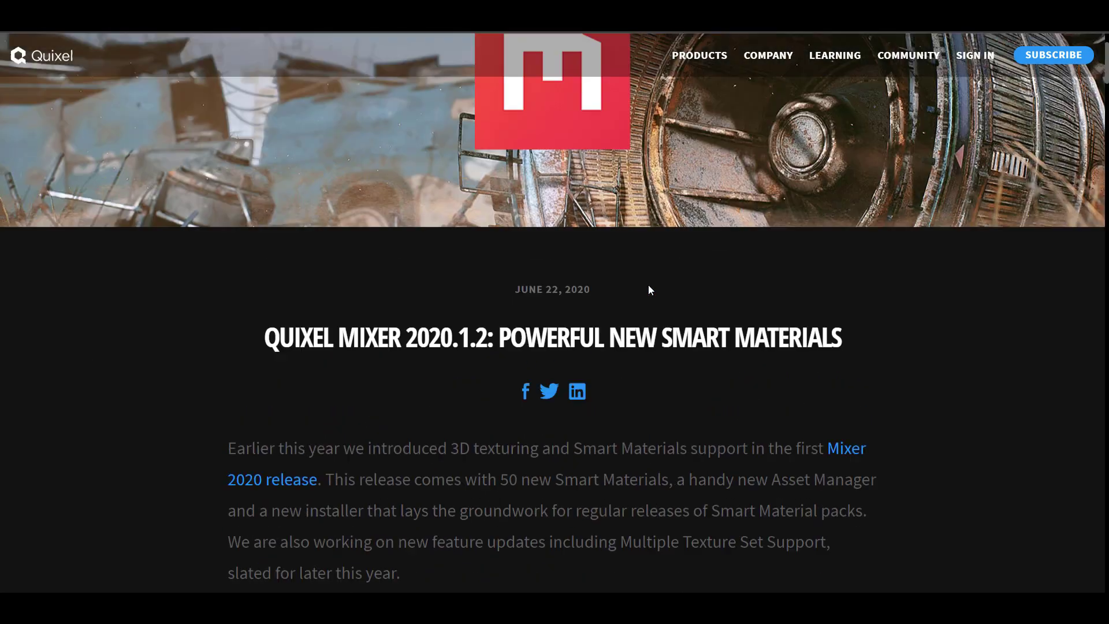
{"action": "scroll", "coordinate": [648, 285], "scroll_direction": "up", "scroll_amount": 1}
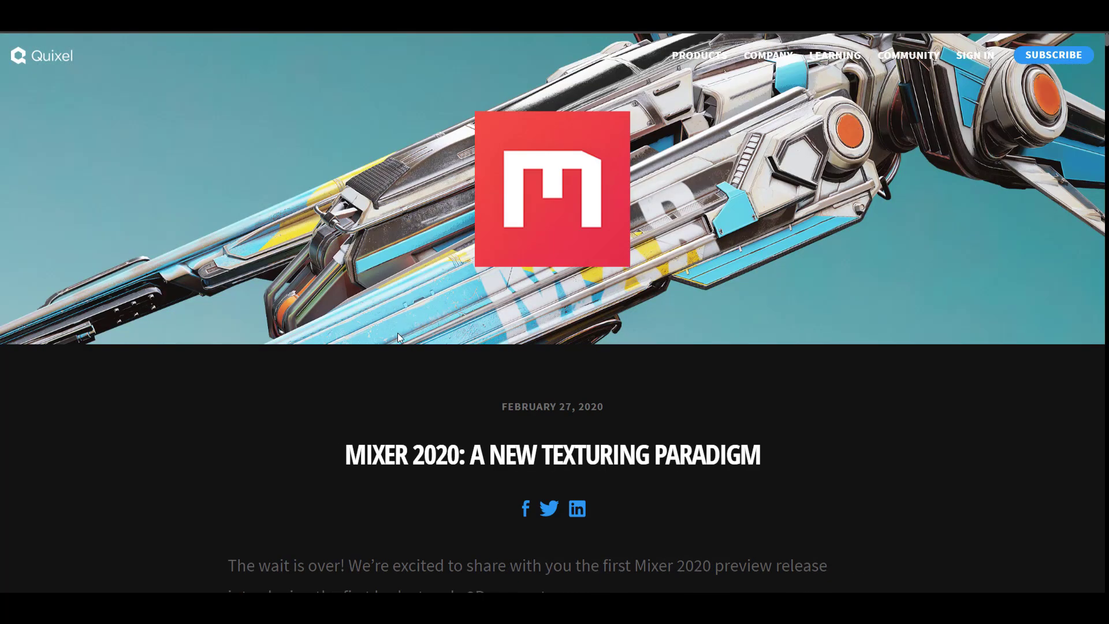
Step: Examine the "Mixer 2020: A New Texturing Paradigm" article, including its rock variation images and smart materials workflow section
{"action": "scroll", "coordinate": [397, 336], "scroll_direction": "down", "scroll_amount": 15}
{"action": "scroll", "coordinate": [397, 337], "scroll_direction": "up", "scroll_amount": 1}
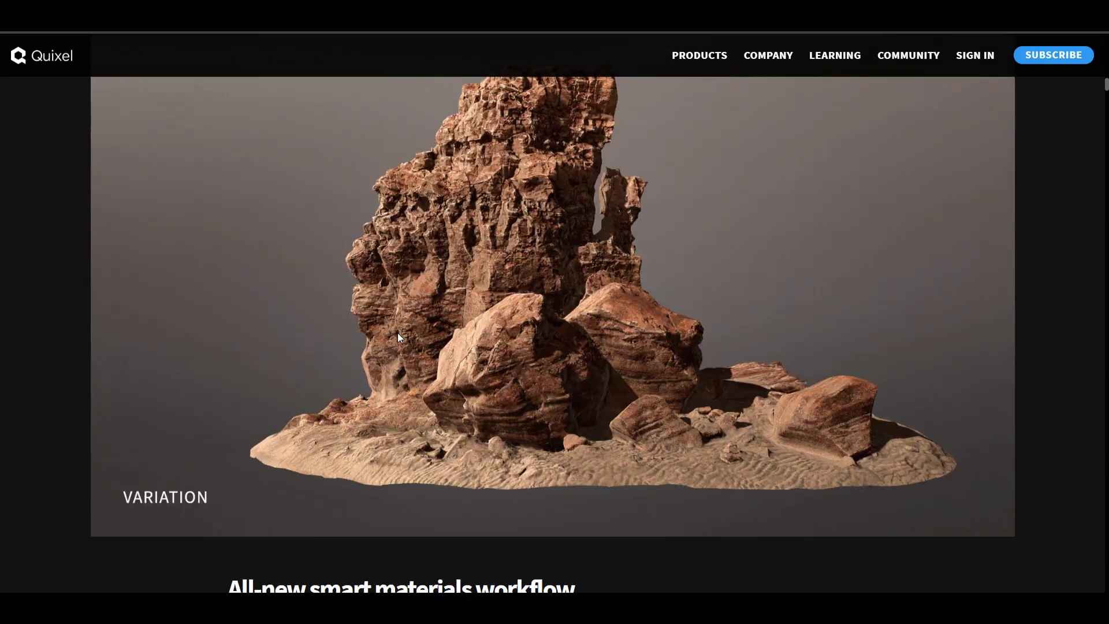
{"action": "scroll", "coordinate": [398, 335], "scroll_direction": "down", "scroll_amount": 3}
{"action": "scroll", "coordinate": [398, 334], "scroll_direction": "up", "scroll_amount": 3}
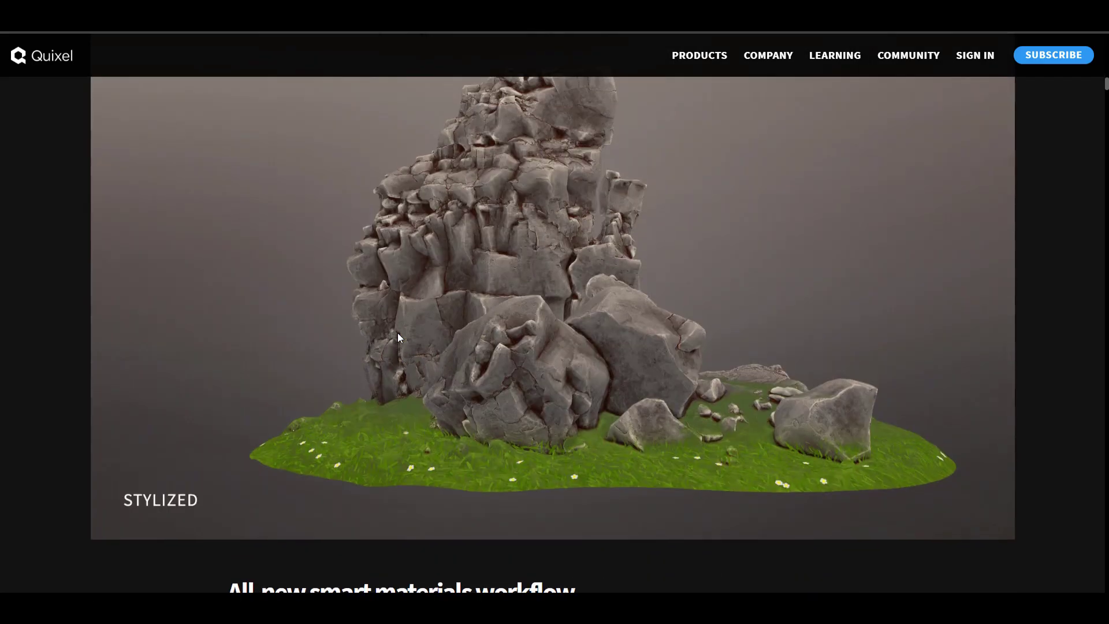
{"action": "scroll", "coordinate": [397, 335], "scroll_direction": "down", "scroll_amount": 15}
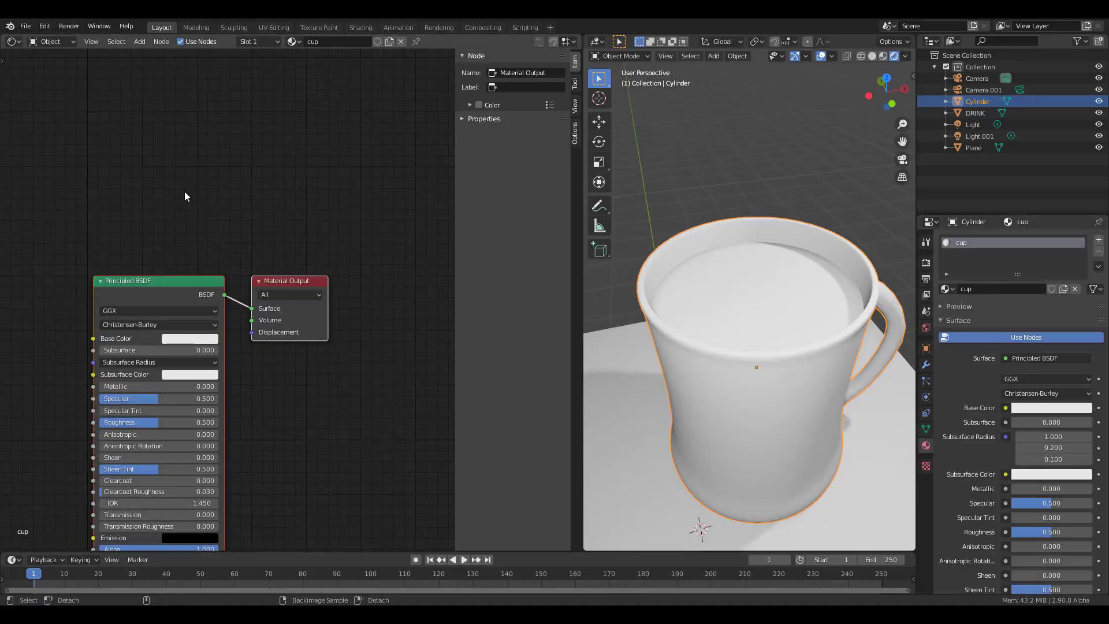
Step: In Blender, connect new_Diffuse.png to the cup material's Base Color and new_Roughness.png to its Roughness
{"action": "left_click_drag", "start_coordinate": [218, 280], "coordinate": [354, 309]}
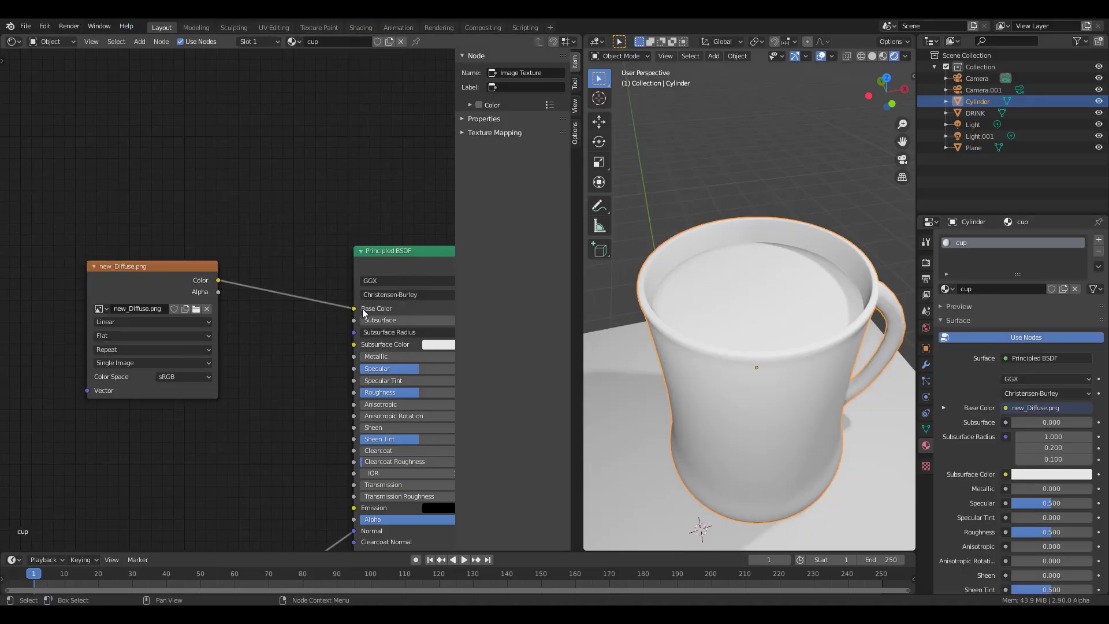
{"action": "right_click", "coordinate": [826, 320]}
{"action": "left_click", "coordinate": [775, 309]}
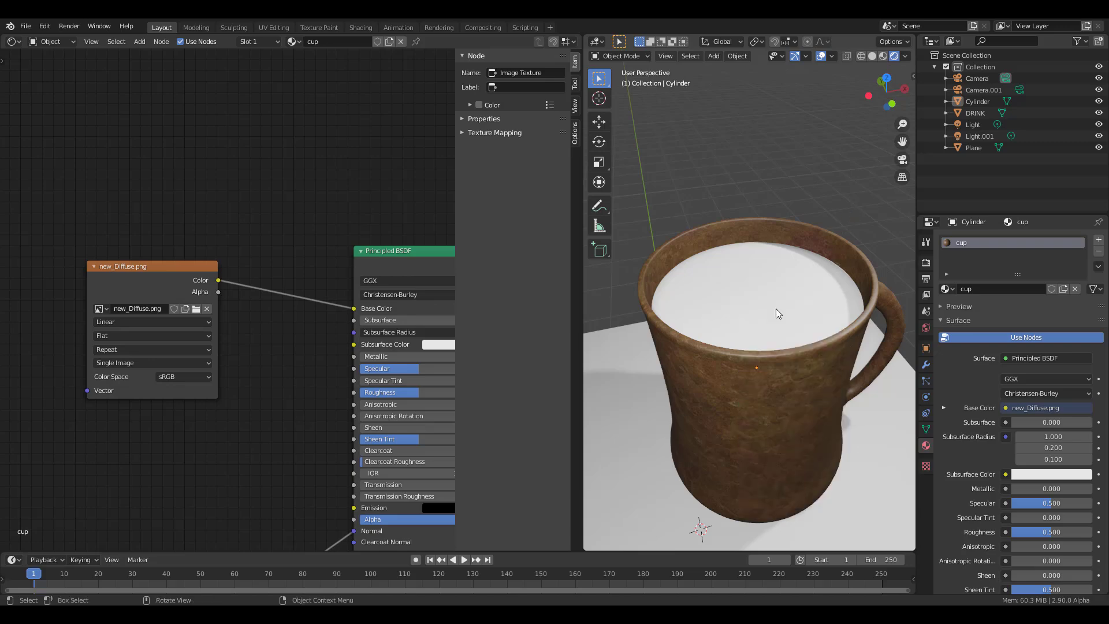
{"action": "middle_click_drag", "start_coordinate": [775, 308], "coordinate": [746, 279]}
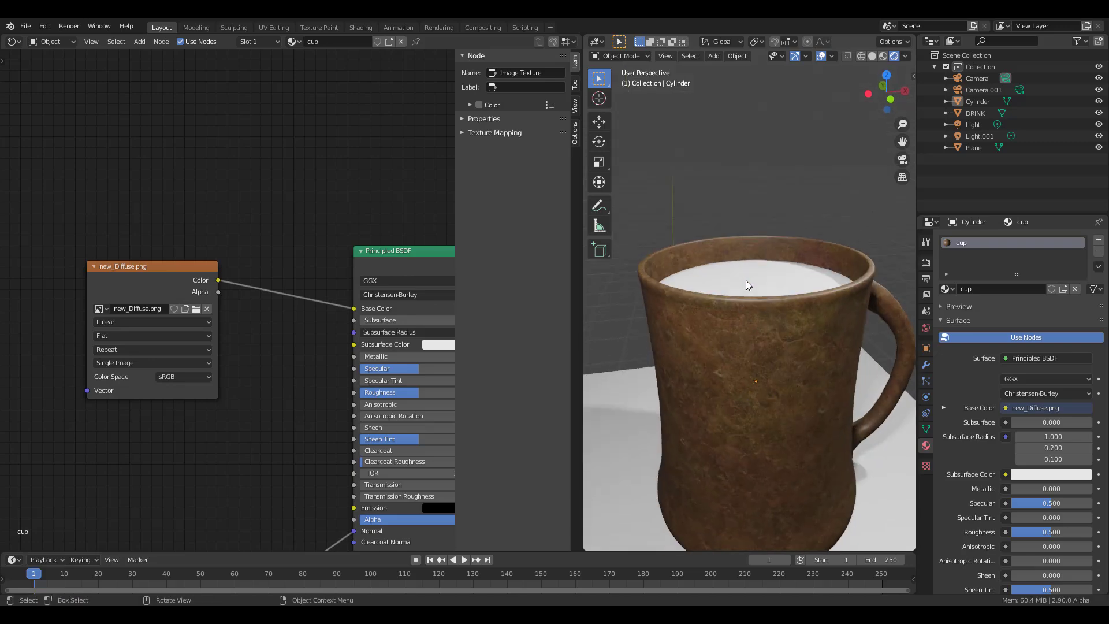
{"action": "left_click_drag", "start_coordinate": [197, 478], "coordinate": [353, 393]}
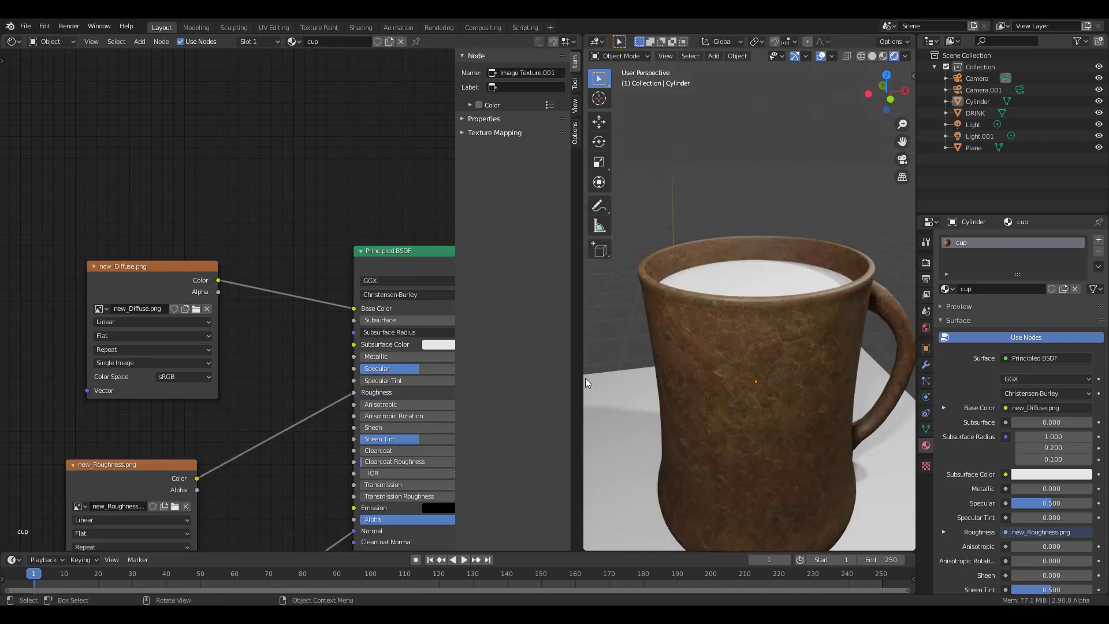
Step: Widen the 3D viewport, enlarge the ground plane and inspect the textured mug from several angles
{"action": "left_click_drag", "start_coordinate": [583, 378], "coordinate": [248, 381]}
{"action": "middle_click_drag", "start_coordinate": [599, 415], "coordinate": [546, 366]}
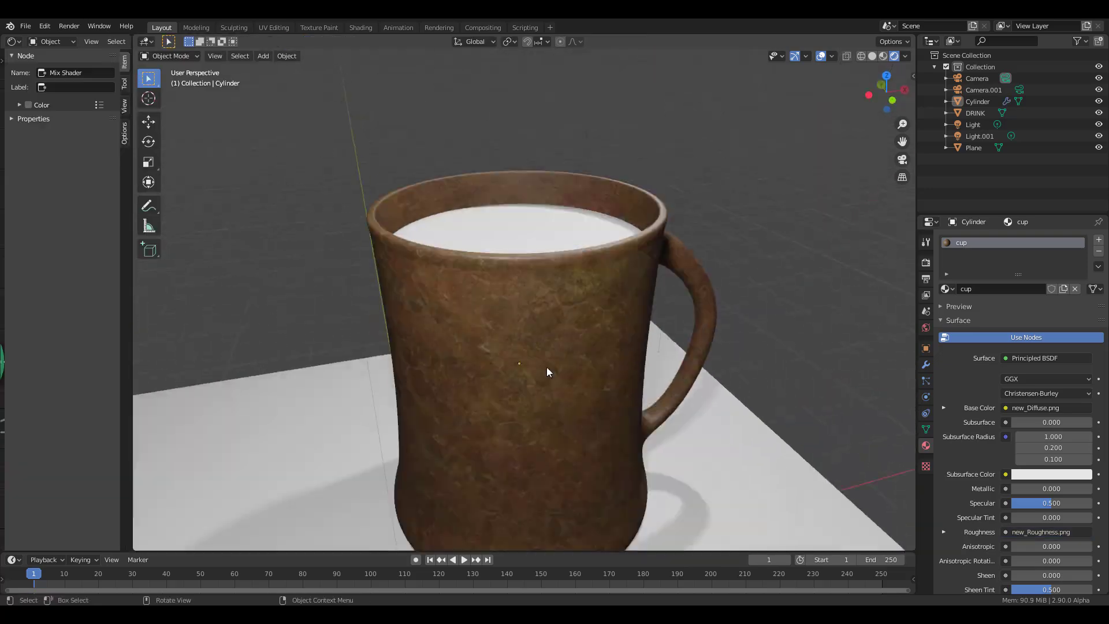
{"action": "scroll", "coordinate": [546, 366], "scroll_direction": "down", "scroll_amount": 4}
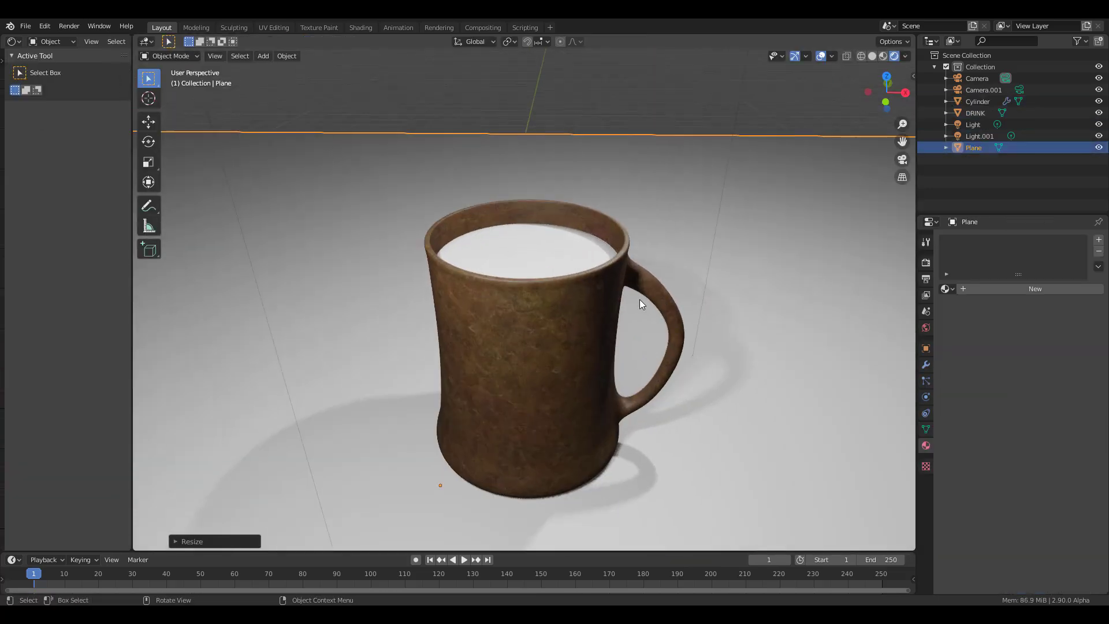
{"action": "middle_click_drag", "start_coordinate": [639, 299], "coordinate": [439, 284]}
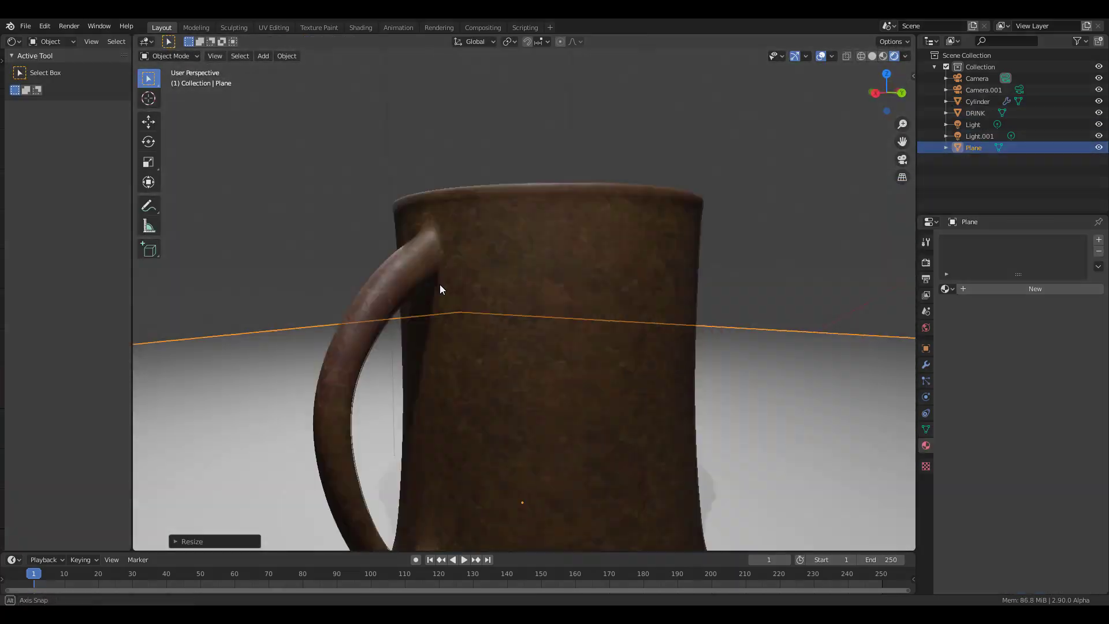